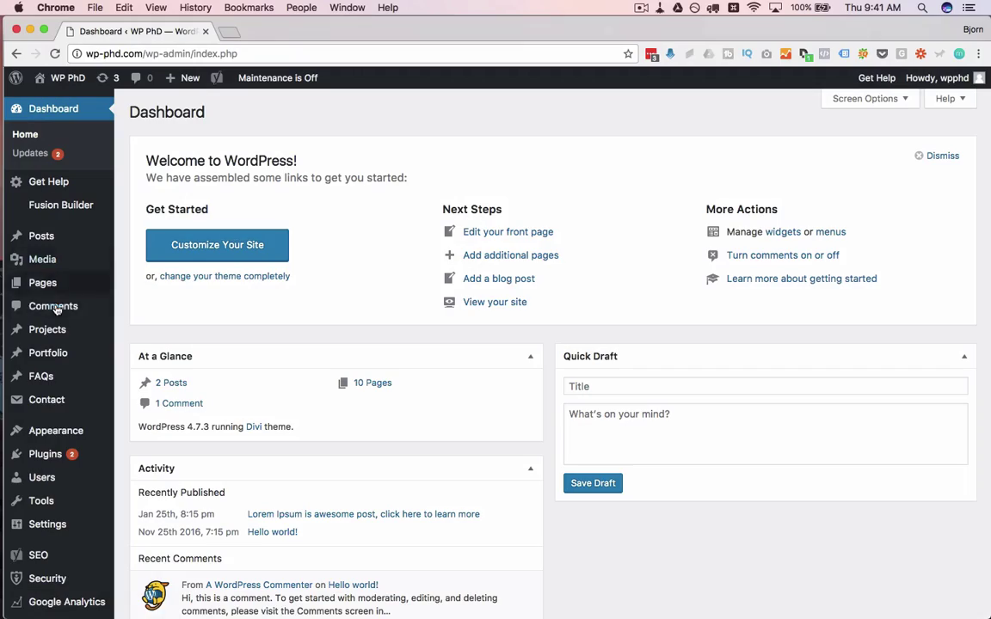
Step: Search the plugin directory for 'caldera forms'
scroll(187, 400, down, 2)
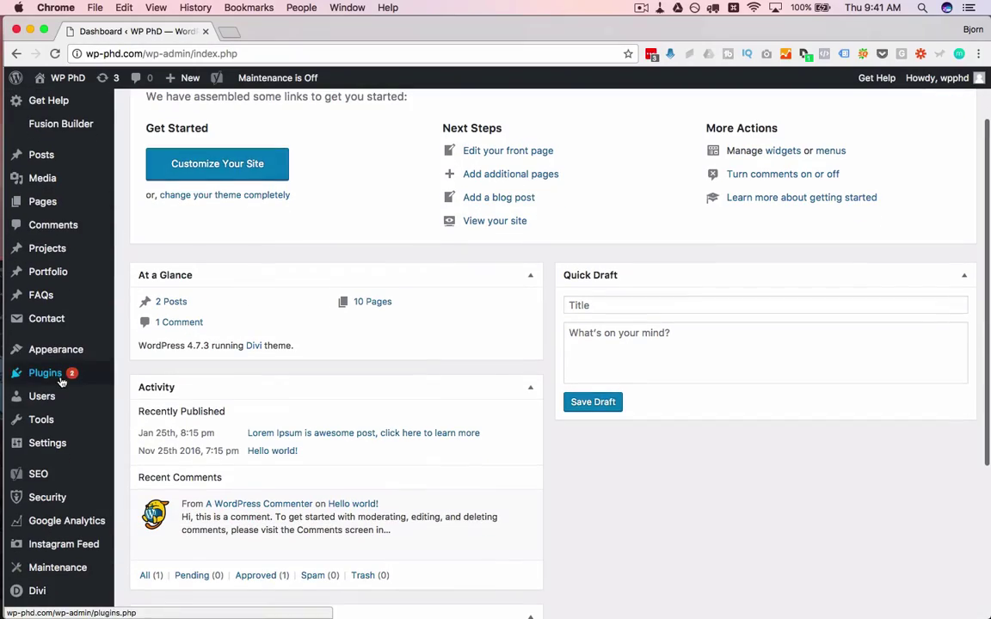
mouse_move(44, 372)
click(143, 393)
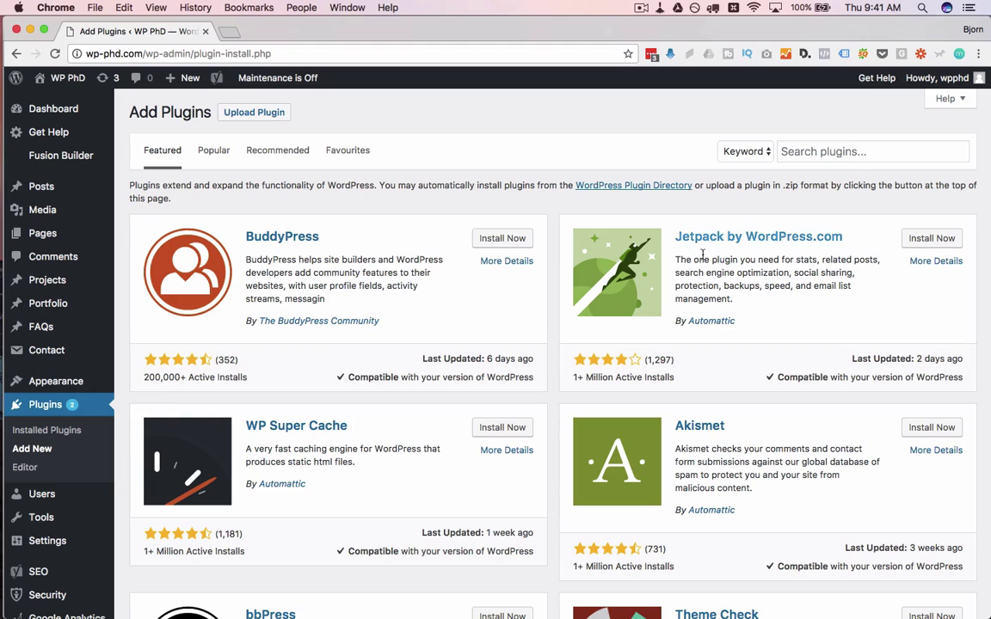
click(790, 151)
text(calde)
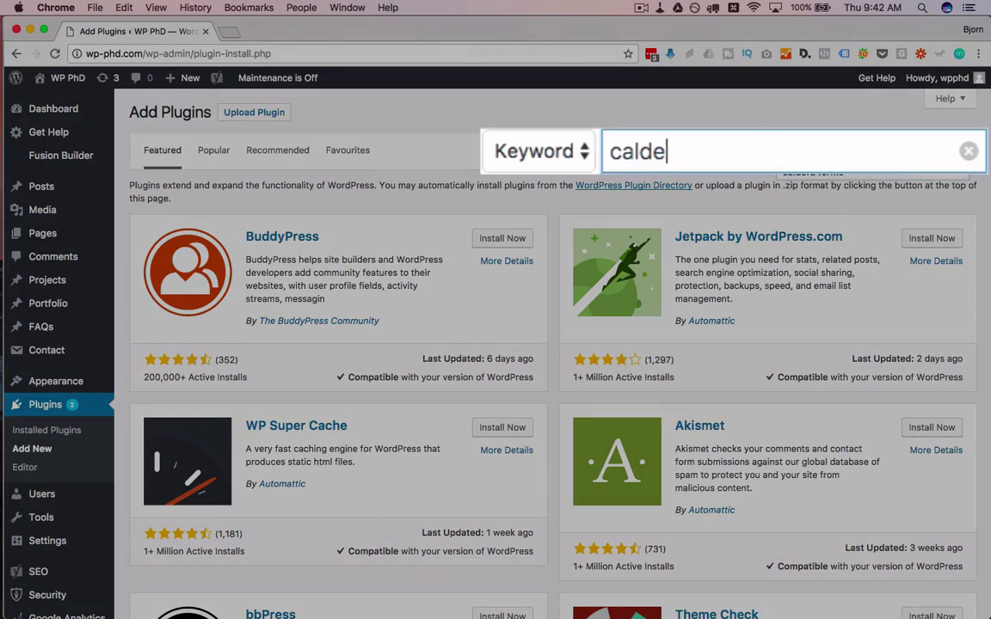
text(ra forms)
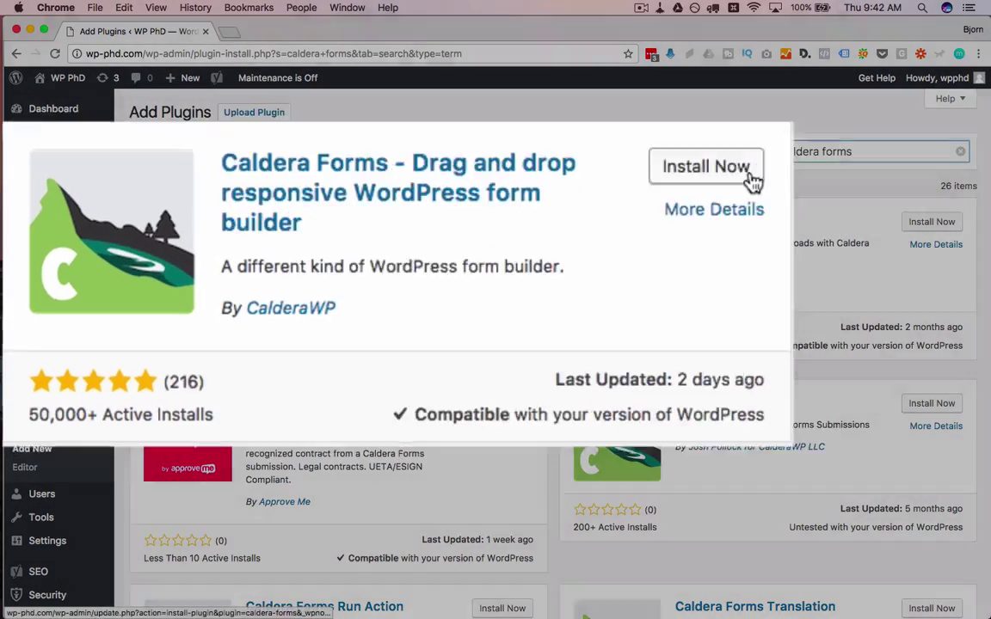
Step: Install and activate the Caldera Forms plugin
click(533, 473)
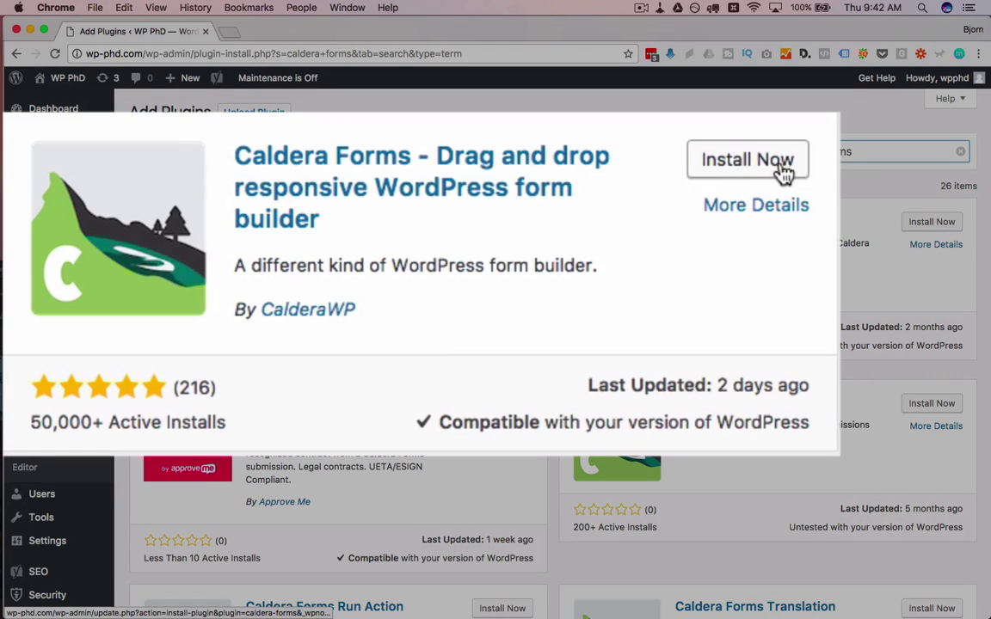
click(509, 224)
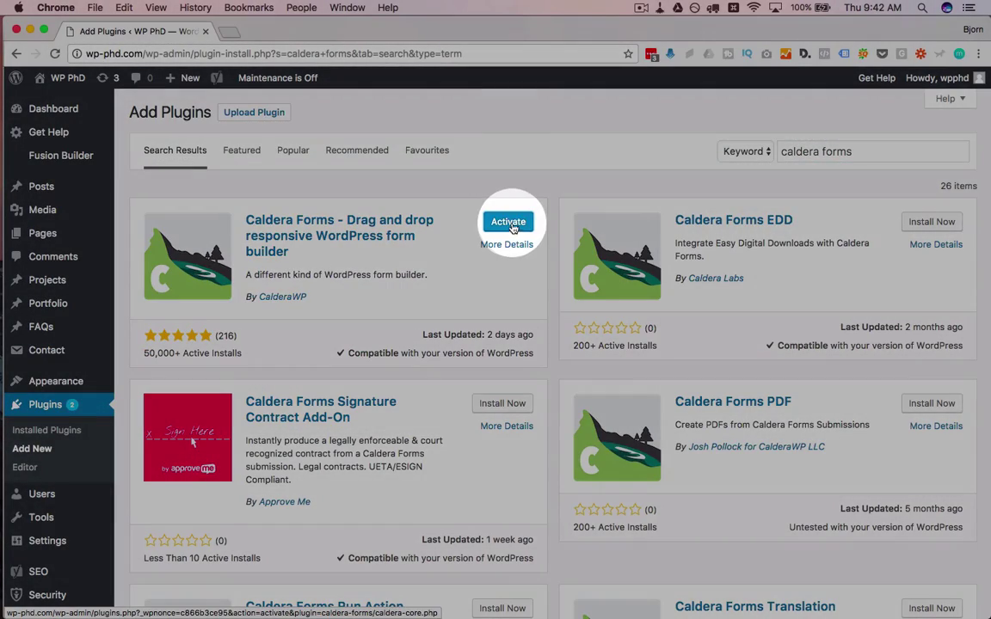
click(509, 222)
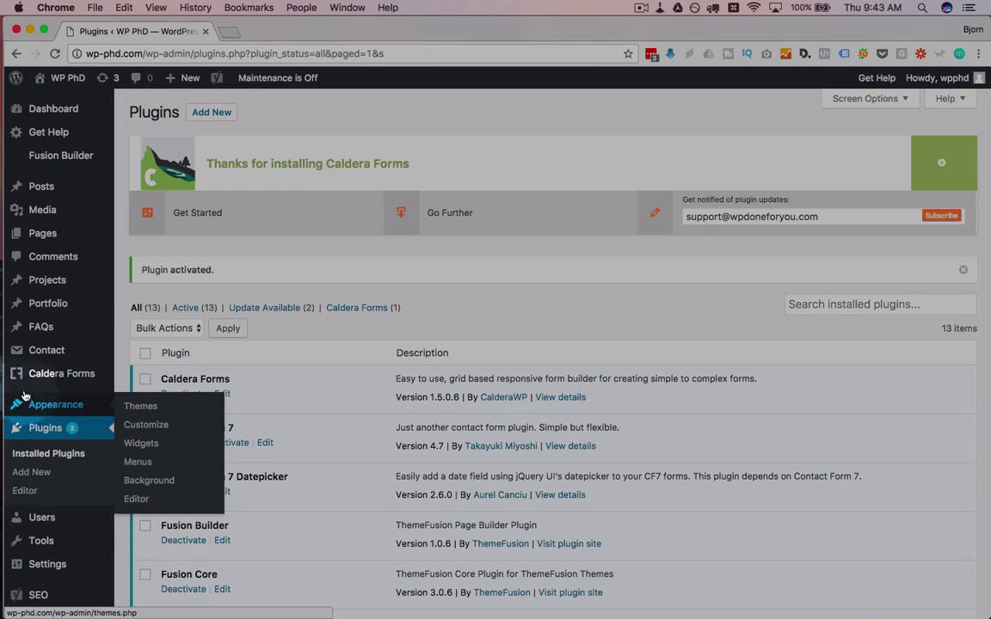
Step: Open the Caldera Forms forms list, which shows no forms yet
mouse_move(12, 381)
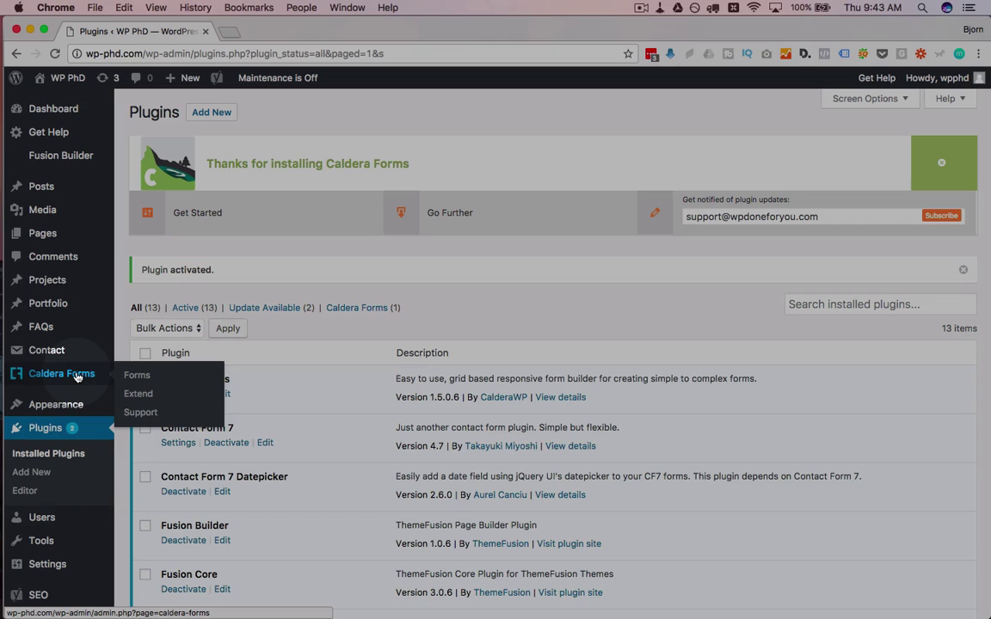
click(137, 376)
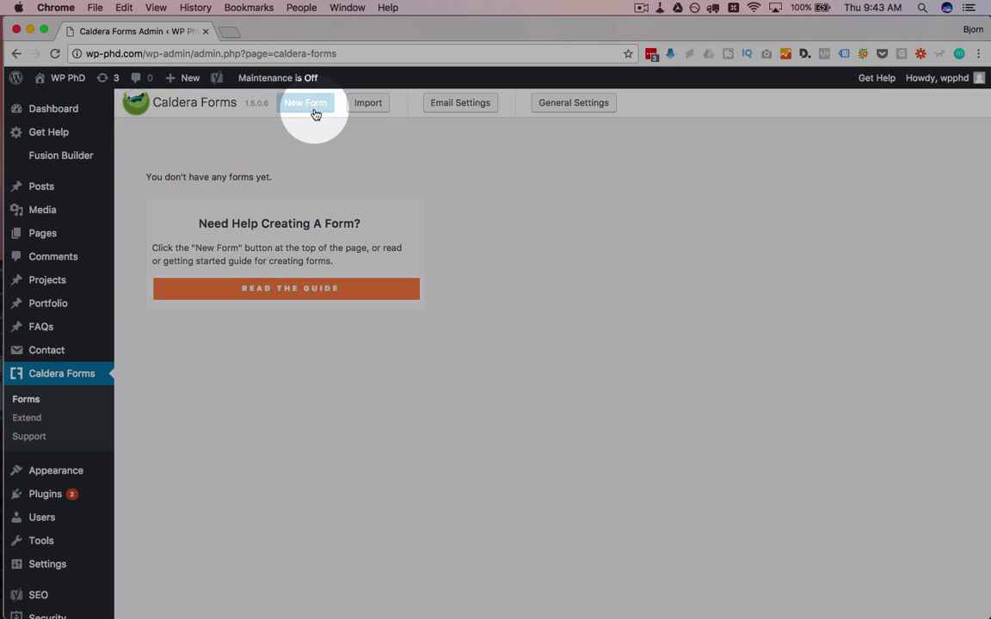
Step: Start a new form from the Blank Form template named 'Service Booking Form'
click(316, 112)
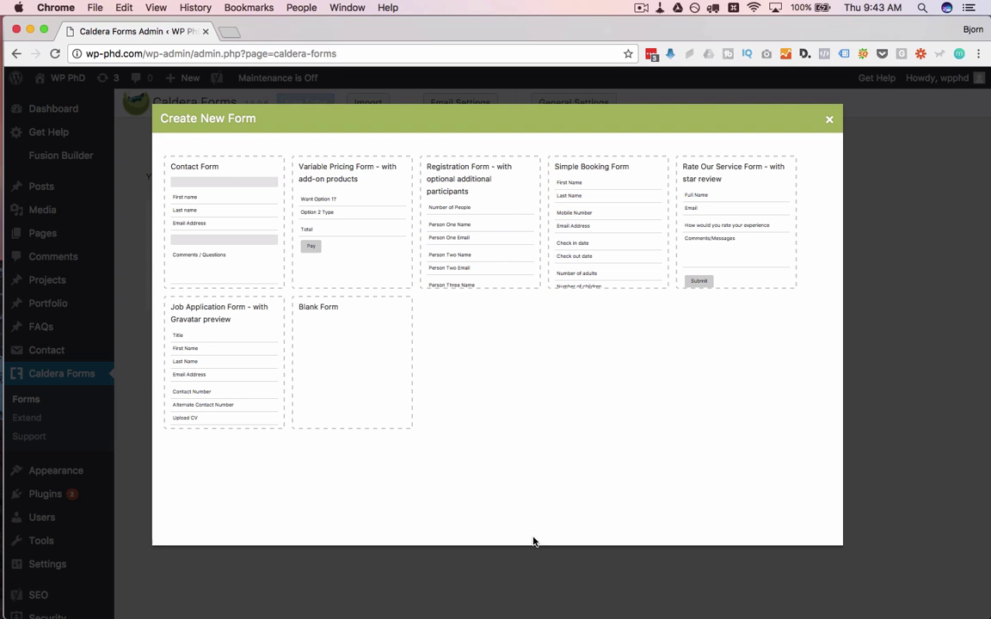
click(344, 326)
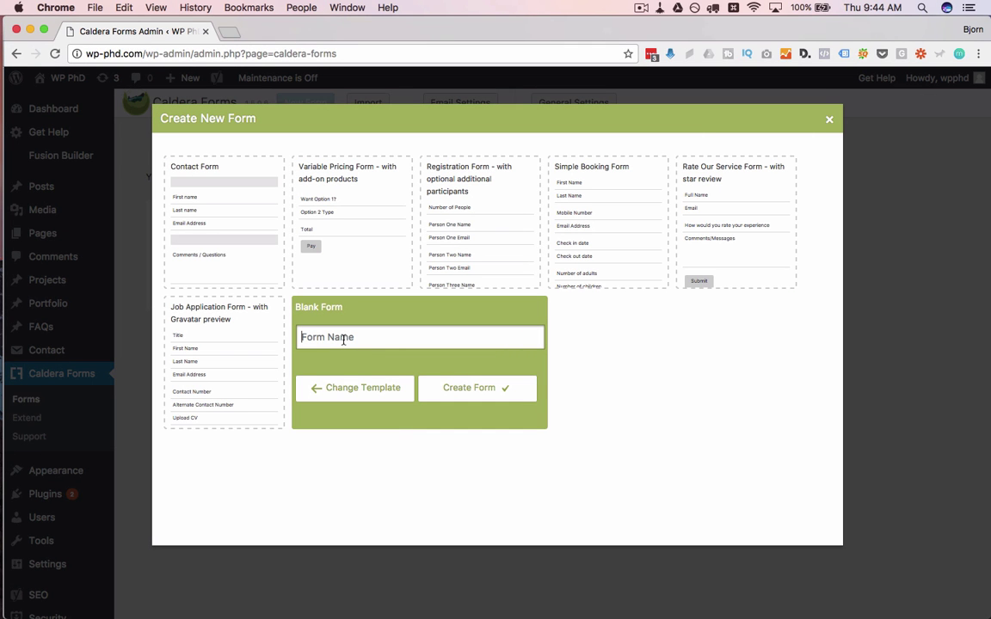
text(Serv)
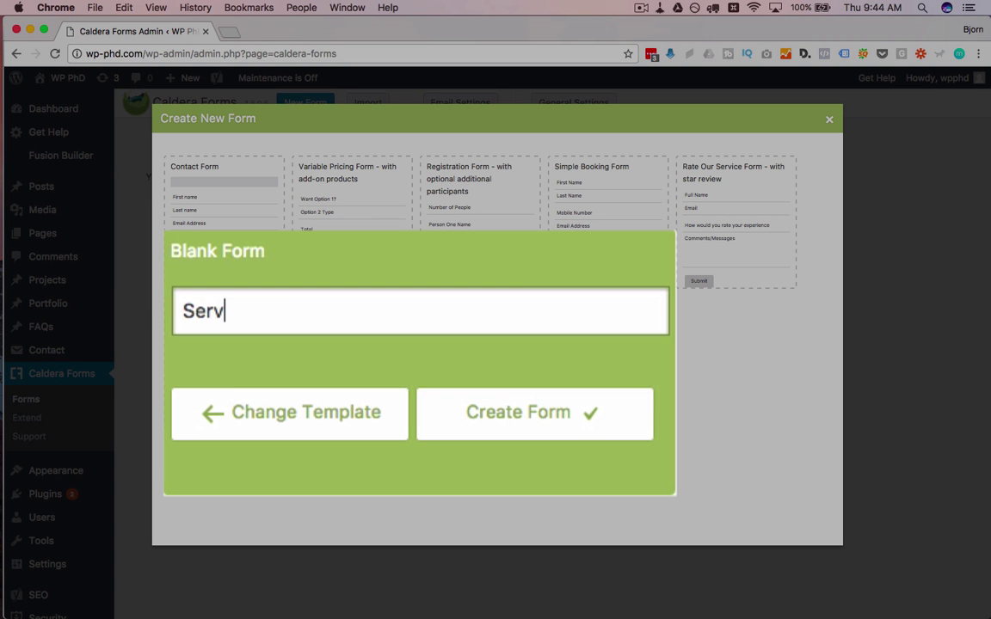
text(ice Booking Form)
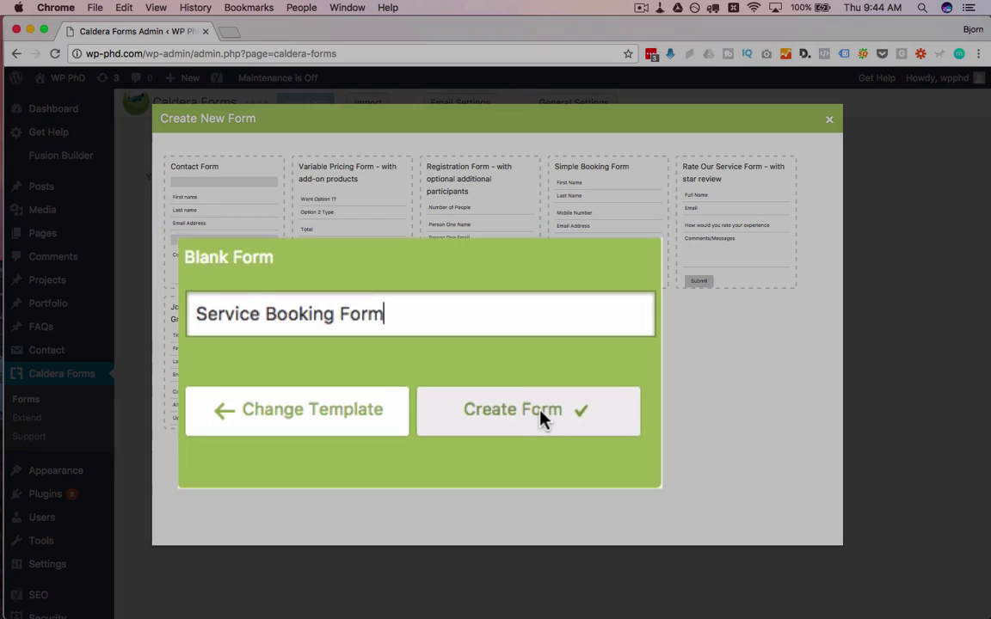
click(542, 418)
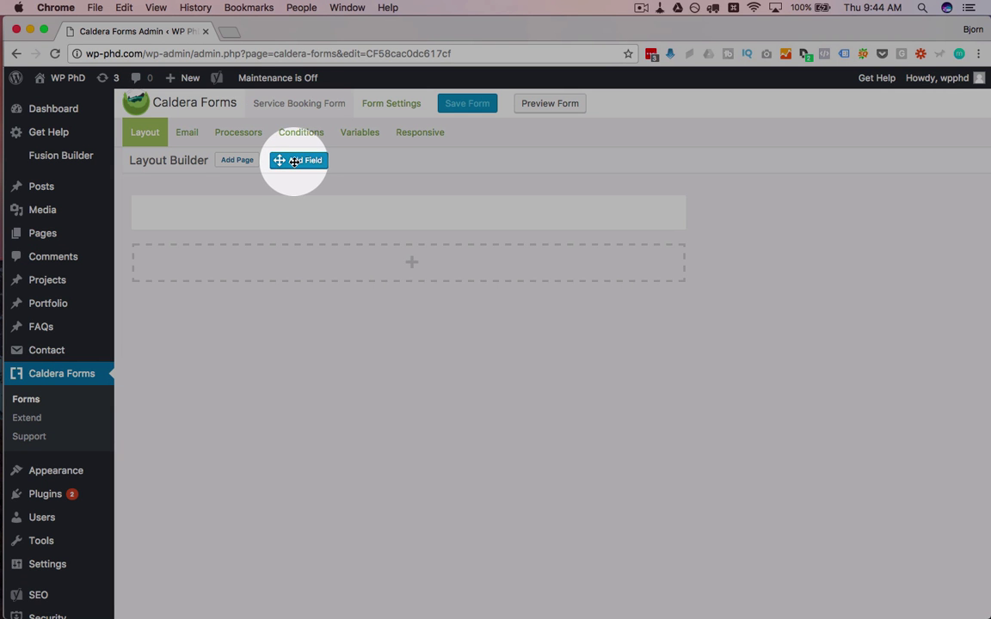
Step: Add a field to the first row and browse the Select, File, Content, eCommerce and Special types before returning to Basic
mouse_move(294, 162)
mouse_down()
mouse_move(286, 166)
mouse_move(326, 213)
mouse_up()
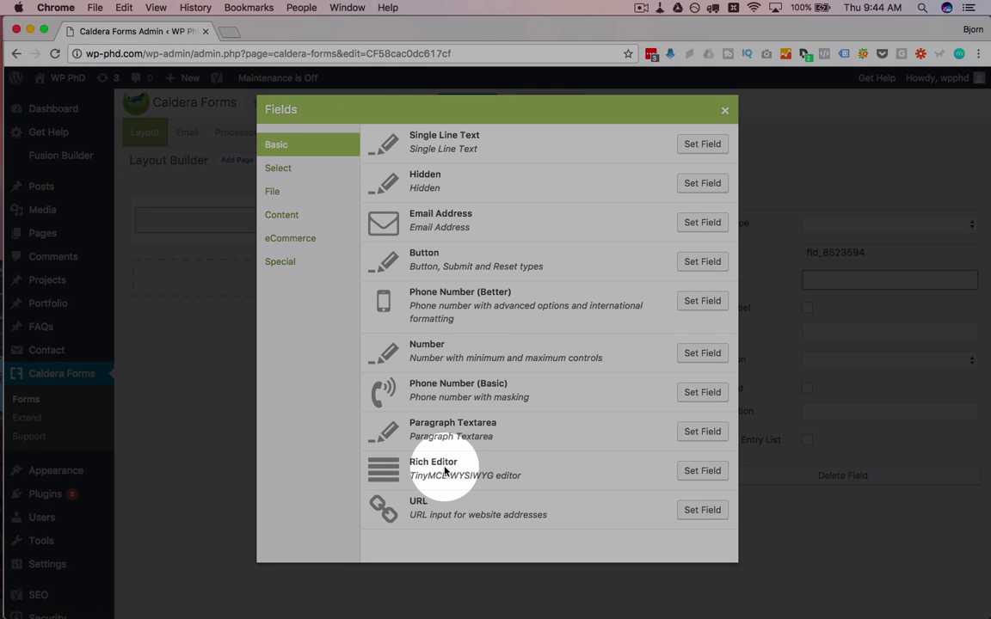
click(281, 167)
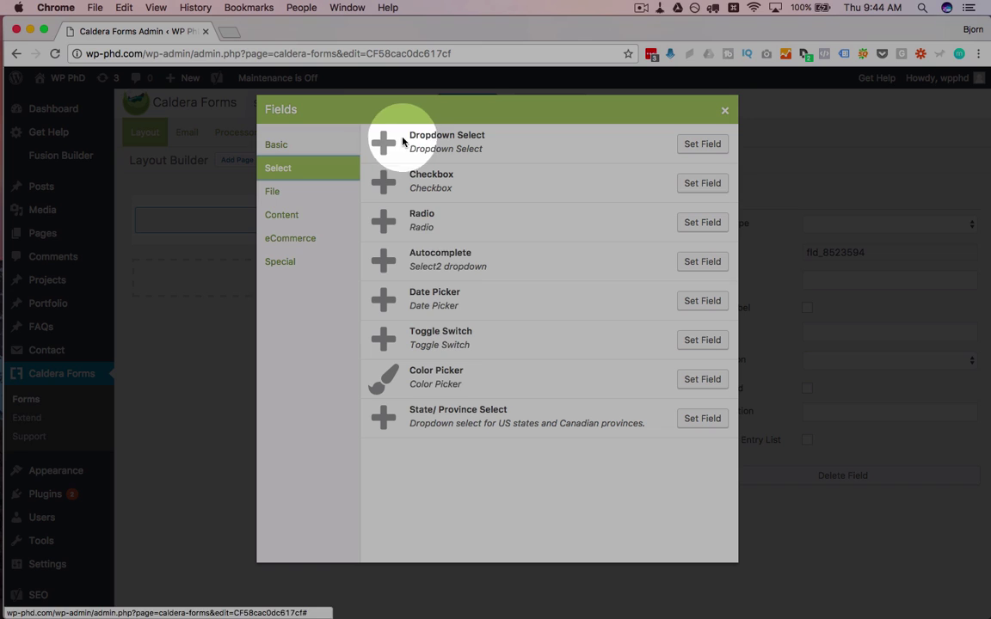
click(284, 191)
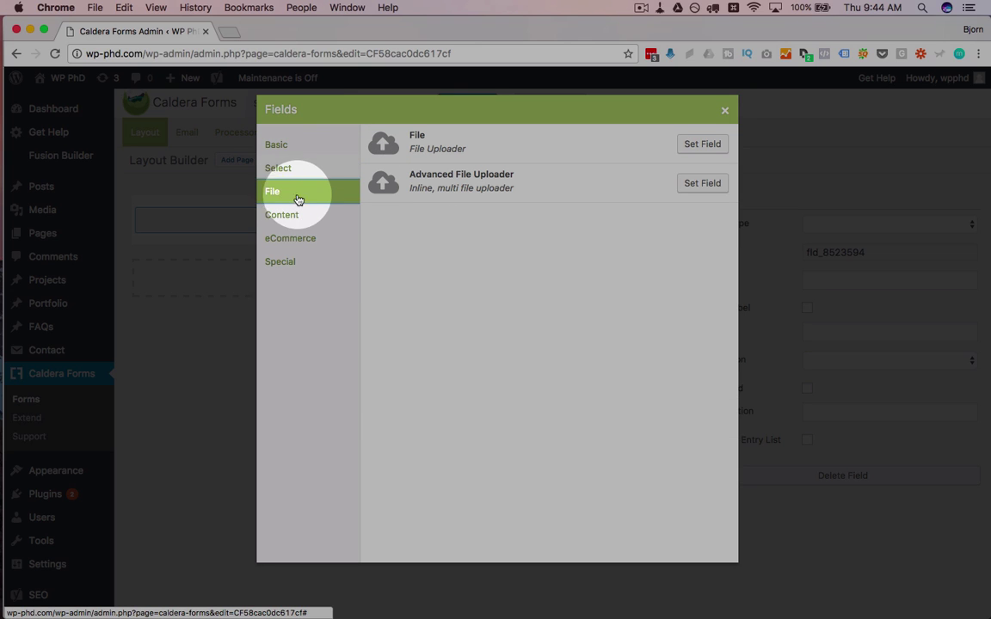
click(304, 219)
click(284, 244)
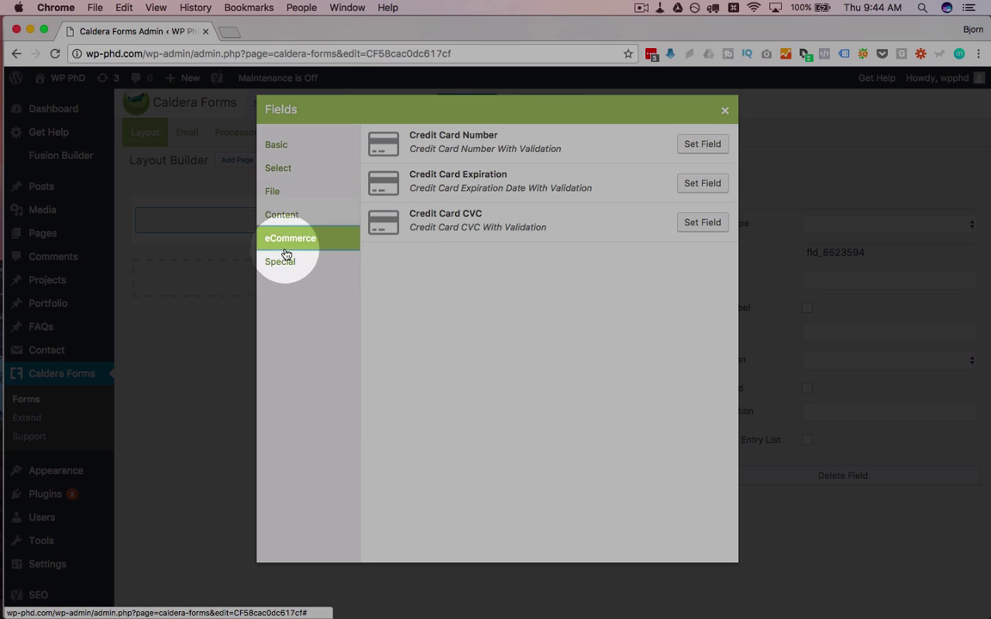
click(288, 264)
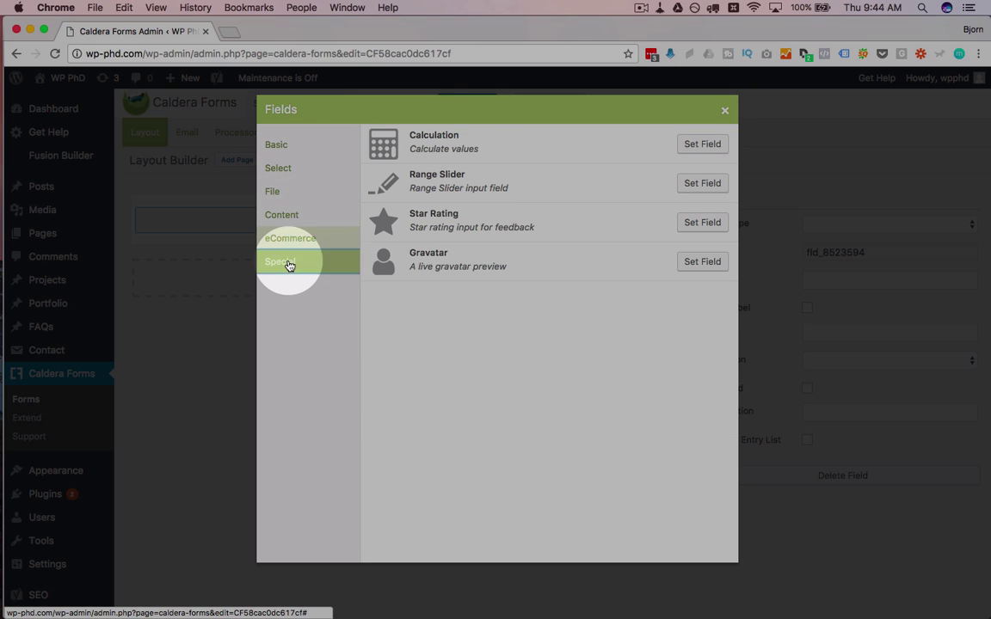
click(313, 147)
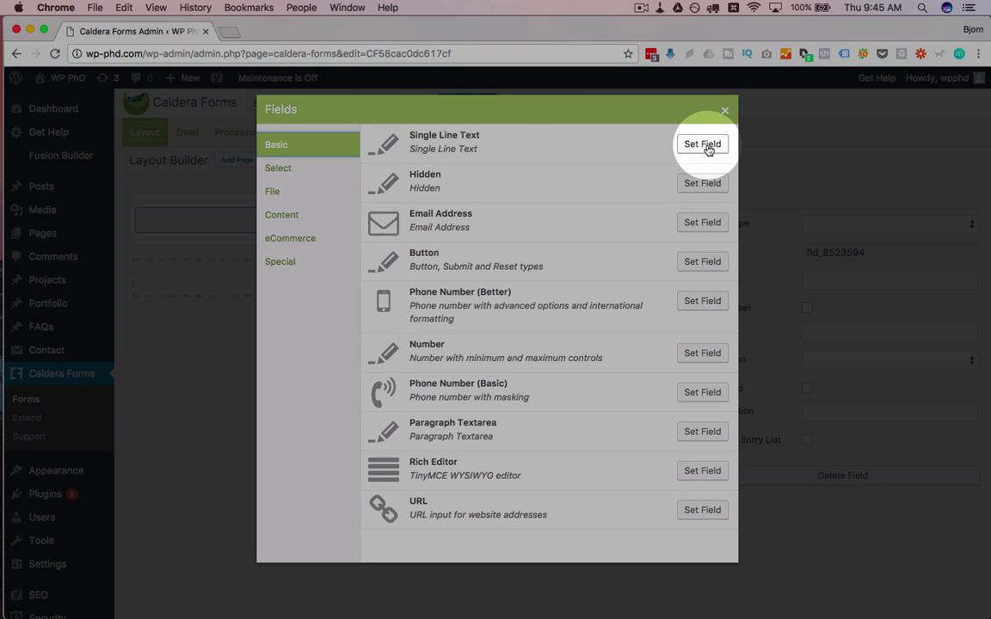
Step: Make the field a required Single Line Text named 'First Name', then add a field below
click(705, 148)
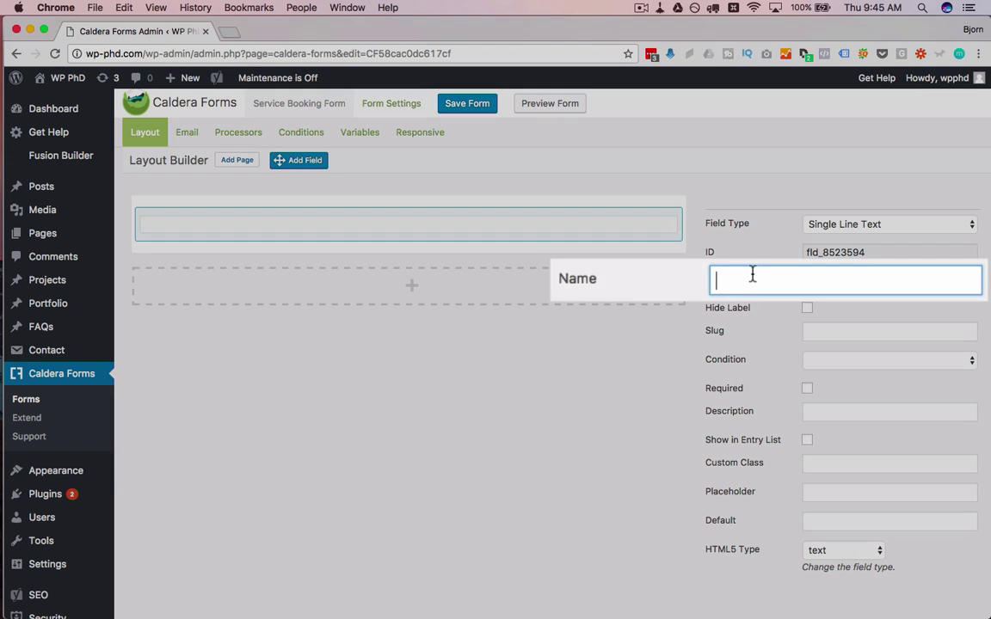
text(first)
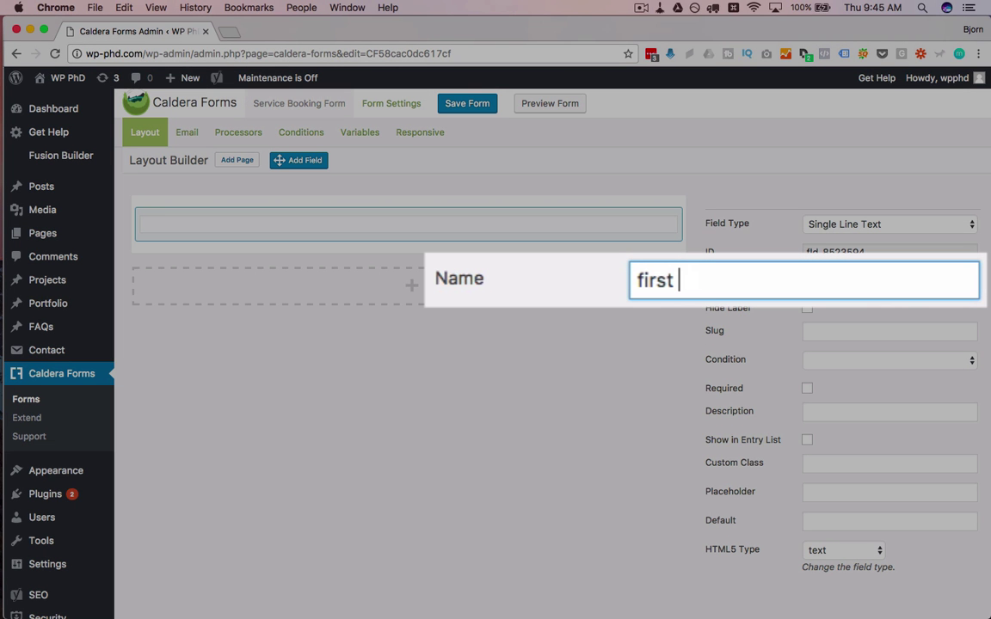
text( Na)
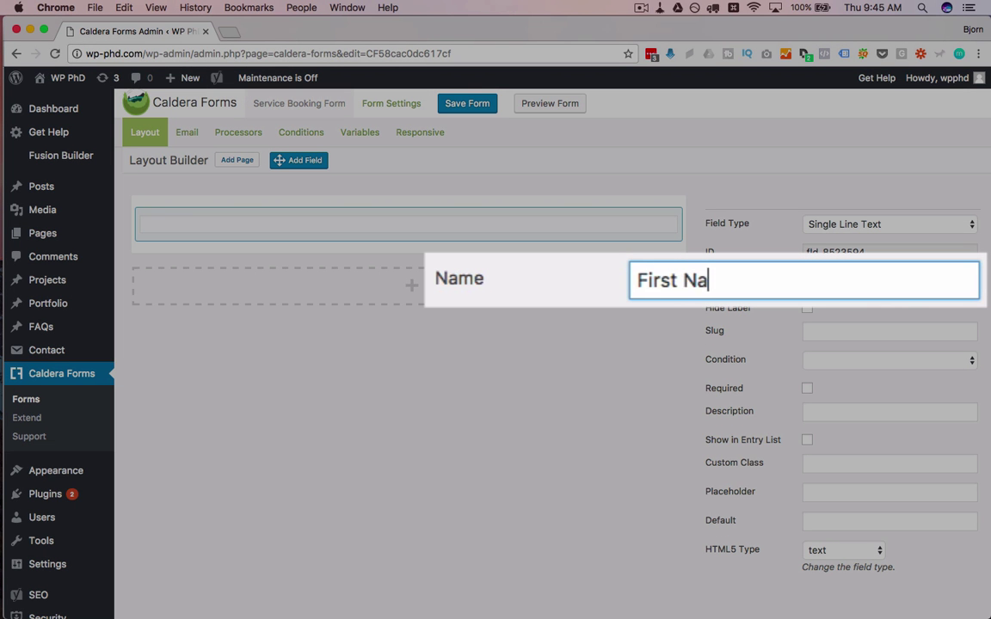
text(me)
key(Tab)
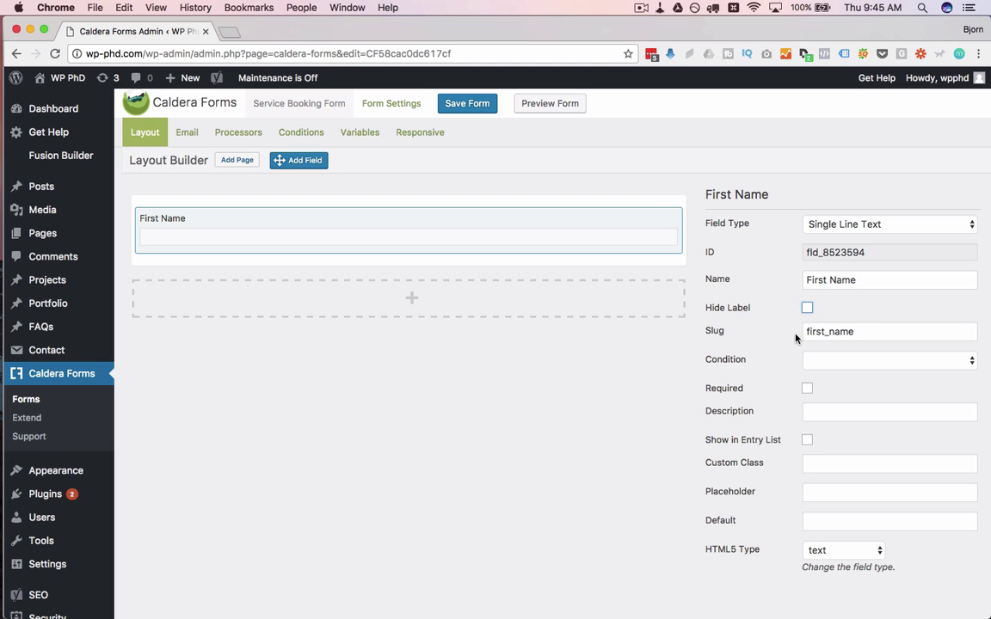
scroll(799, 339, down, 2)
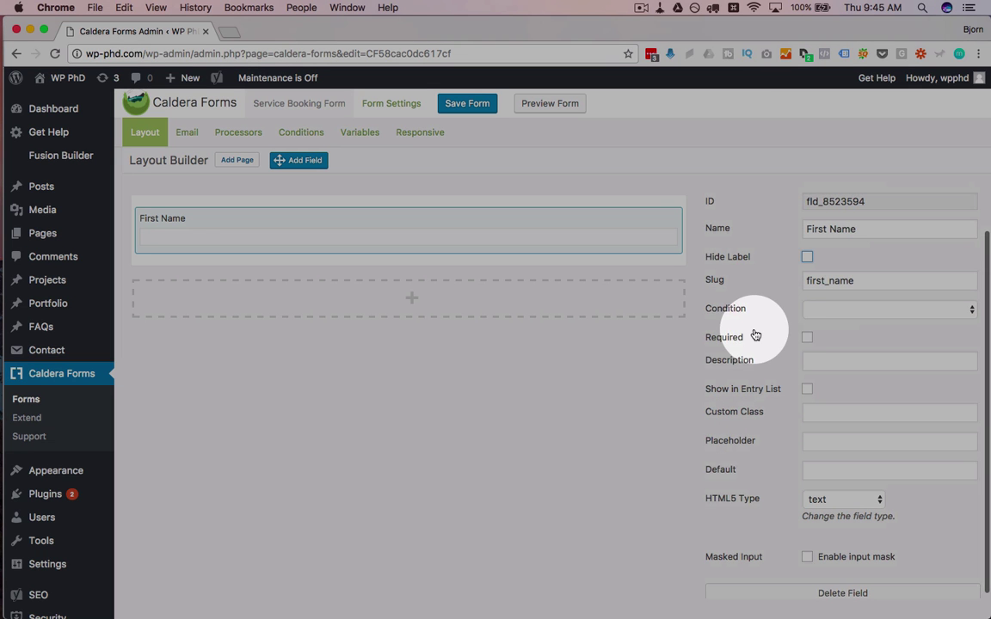
click(807, 338)
scroll(776, 345, up, 2)
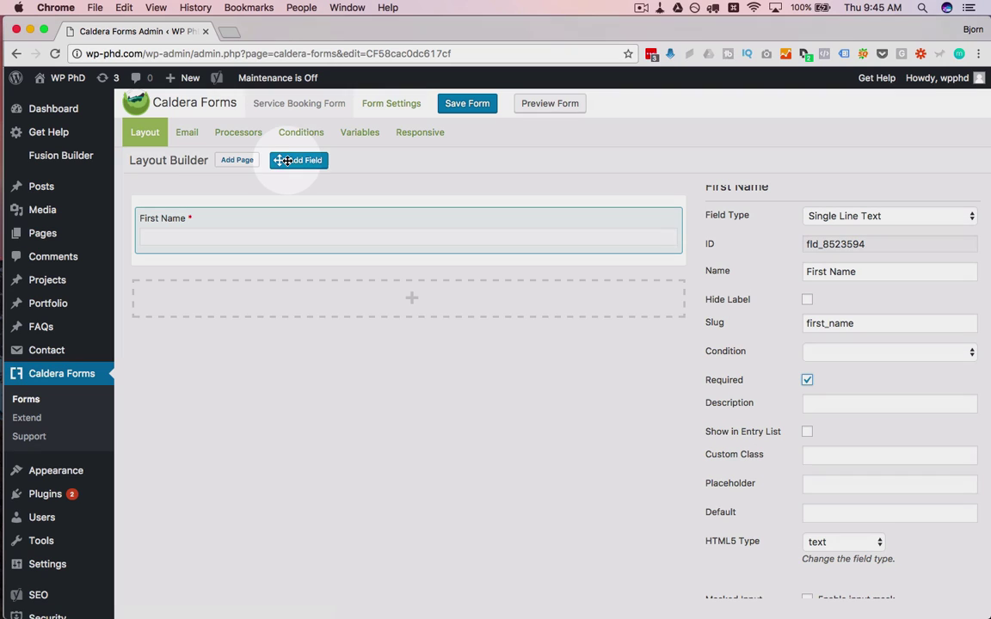
drag(293, 160, 288, 263)
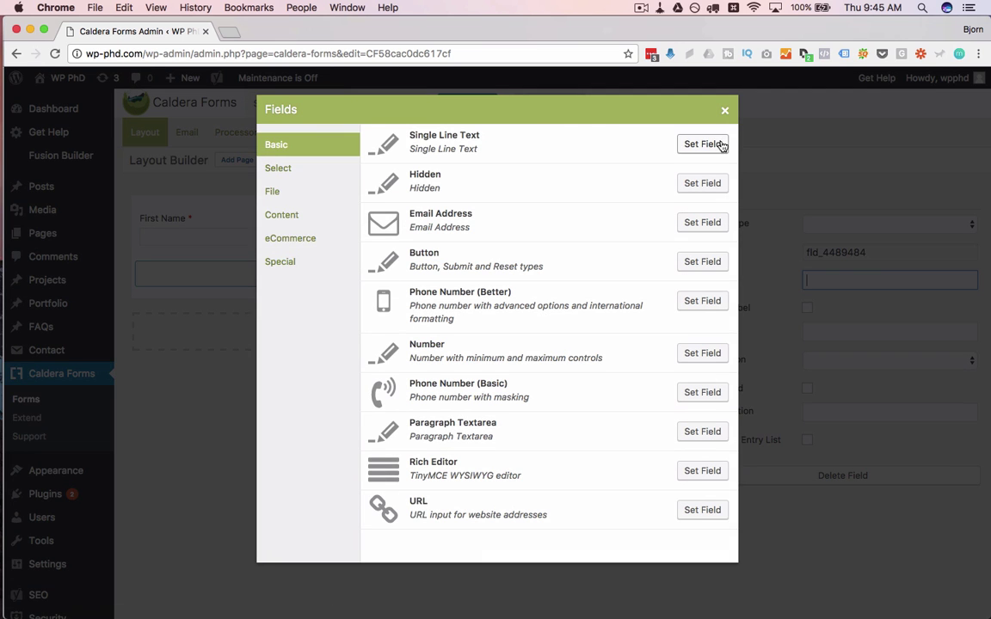
Step: Make the second field a required Single Line Text named 'Last Name', then add a third field
click(720, 146)
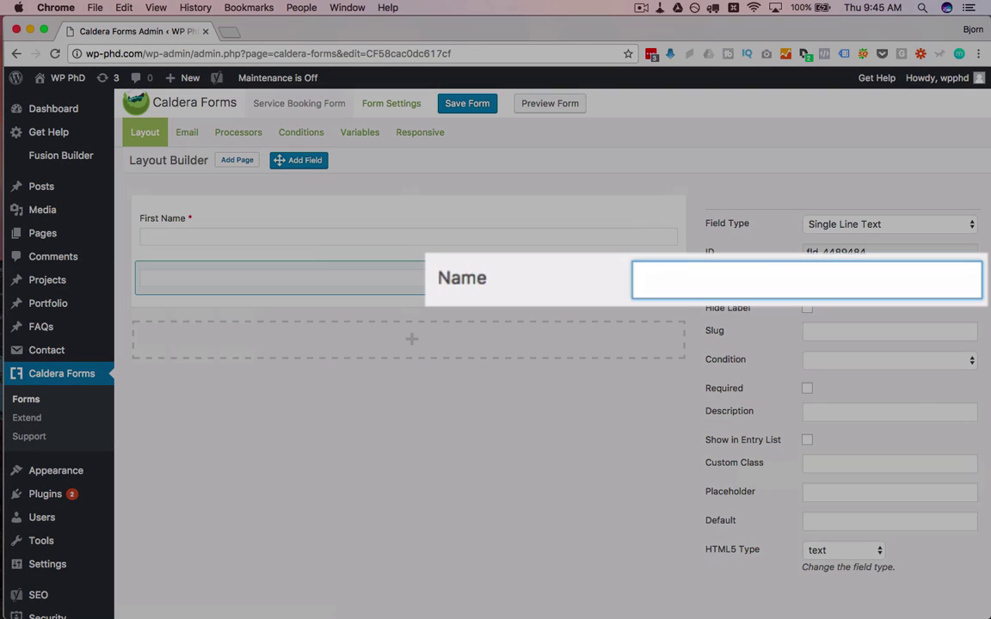
text(Last Name)
key(Tab)
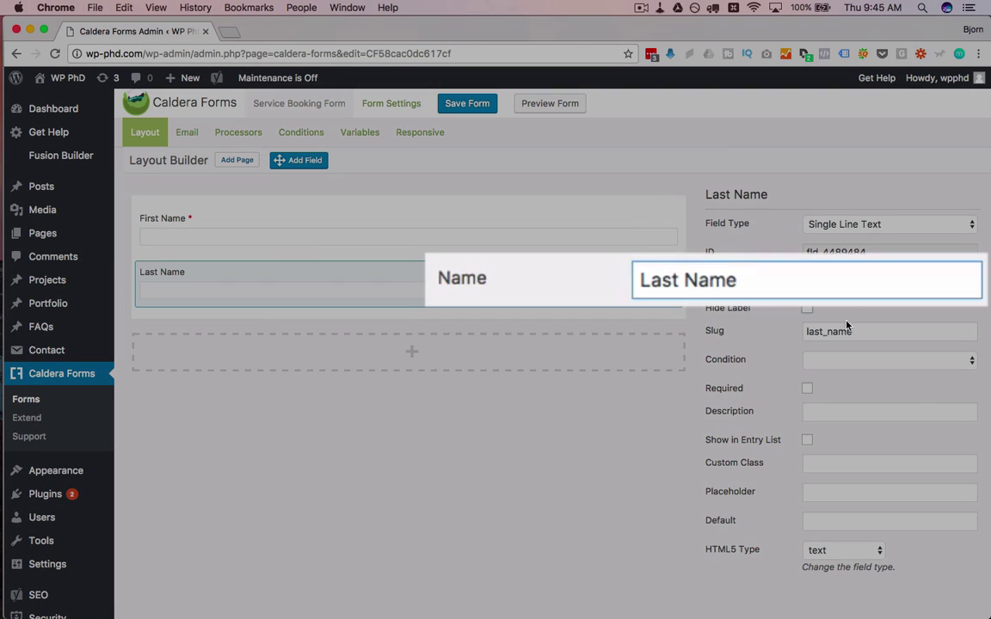
click(807, 388)
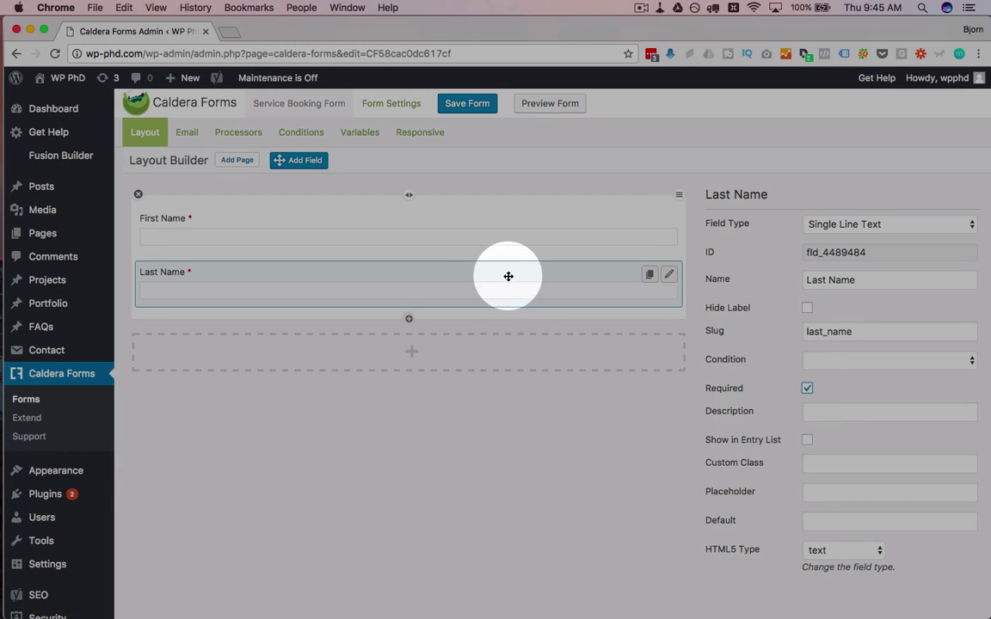
drag(293, 160, 291, 318)
Step: Make the third field a required Email Address named 'Email', then add a fourth field
click(697, 222)
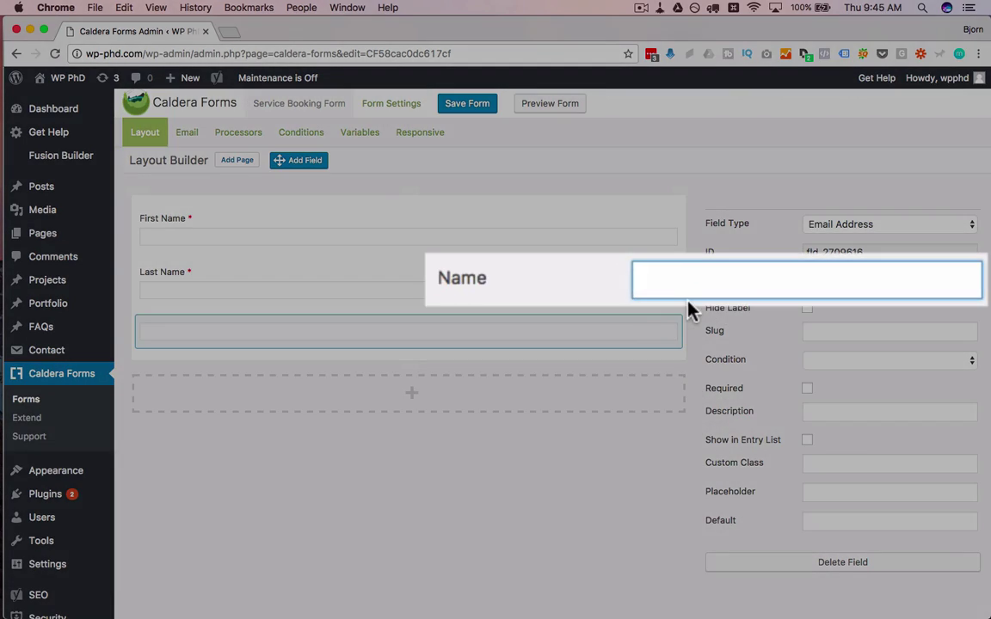
text(EMail)
key(Tab)
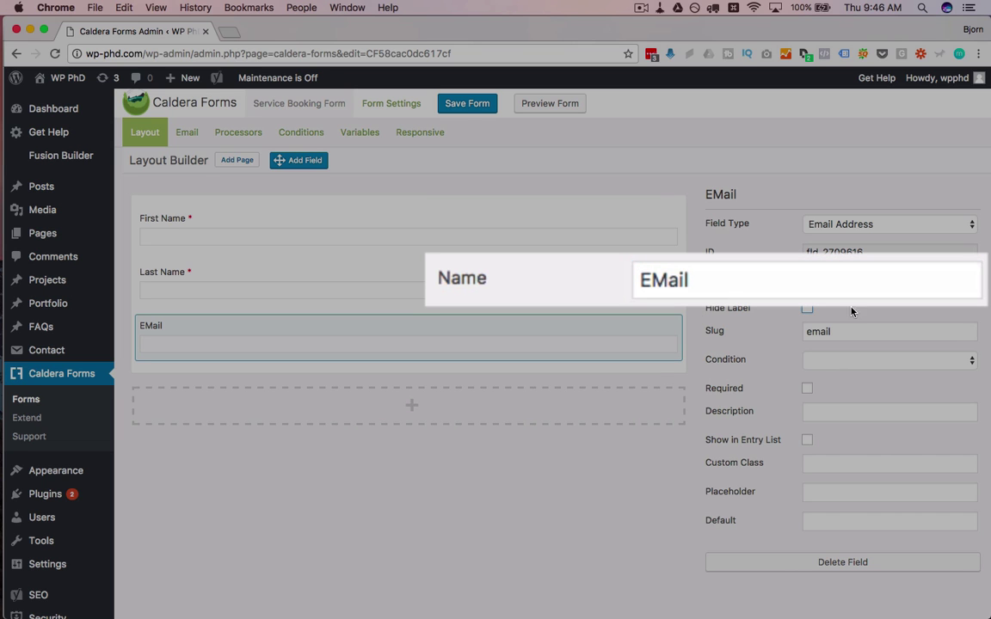
click(817, 278)
key(BackSpace)
text(m)
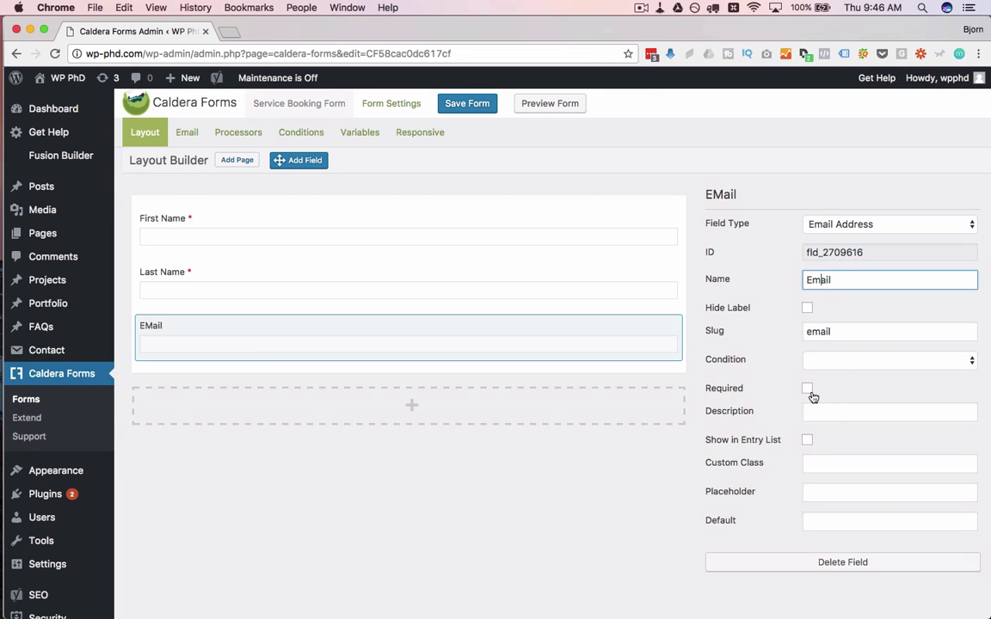
click(808, 389)
drag(299, 161, 298, 365)
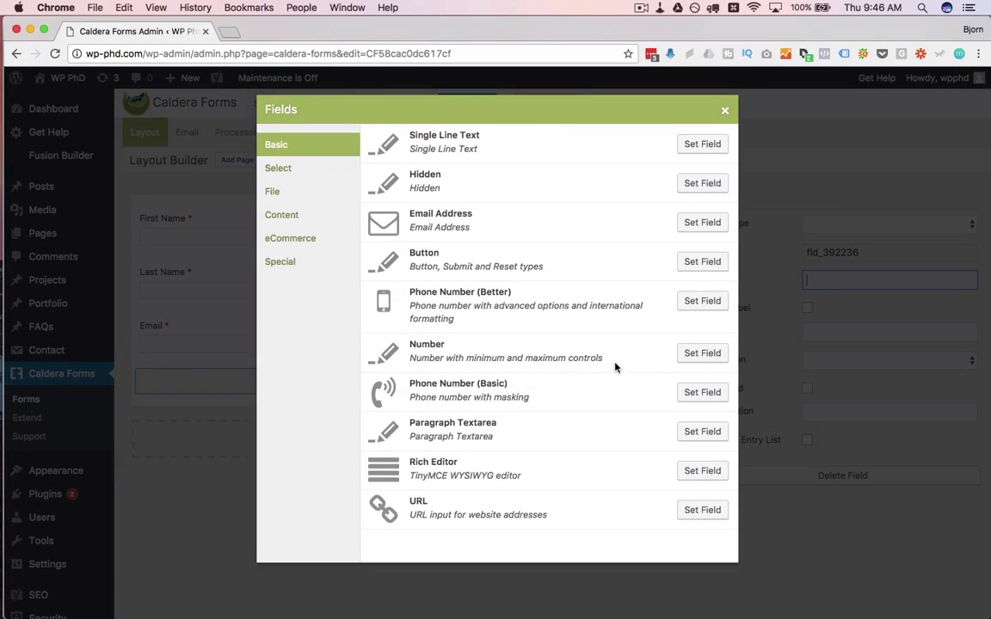
Step: Make the fourth field a required Phone Number (Basic) field named 'Phone Number'
click(701, 391)
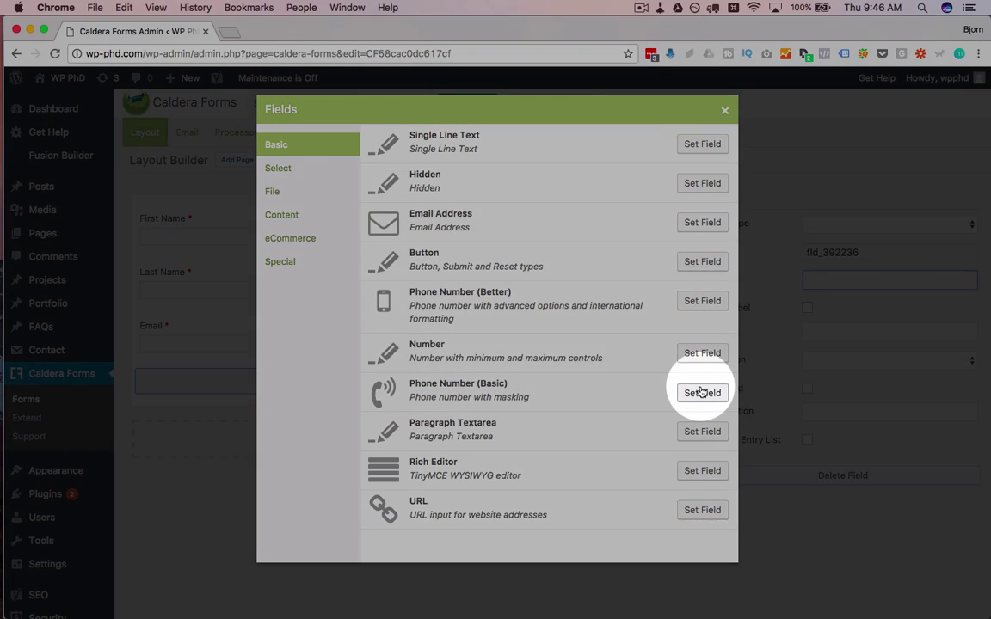
click(702, 392)
click(862, 281)
text(phone)
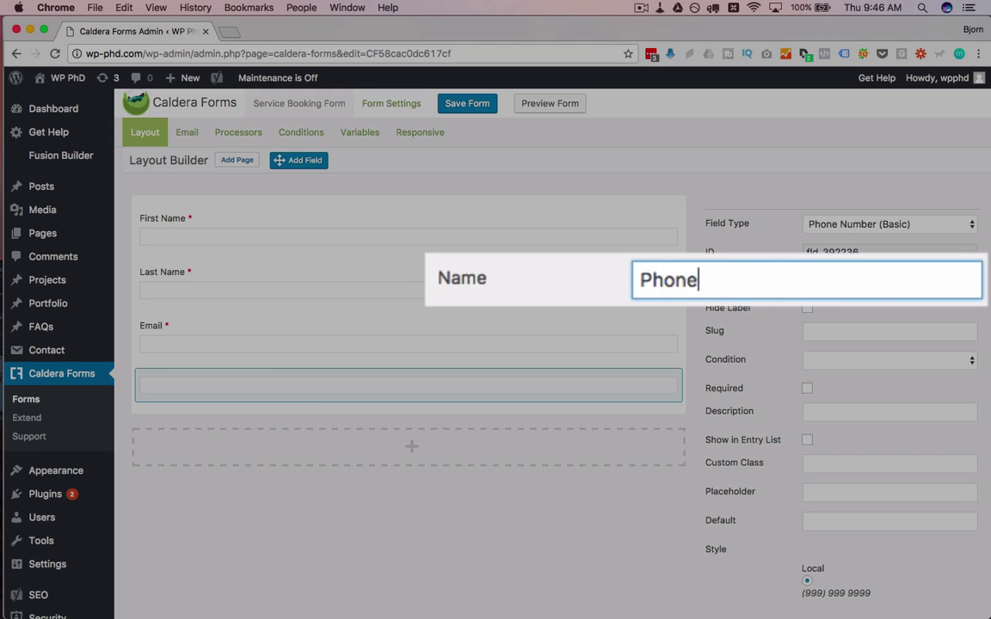
text( Number)
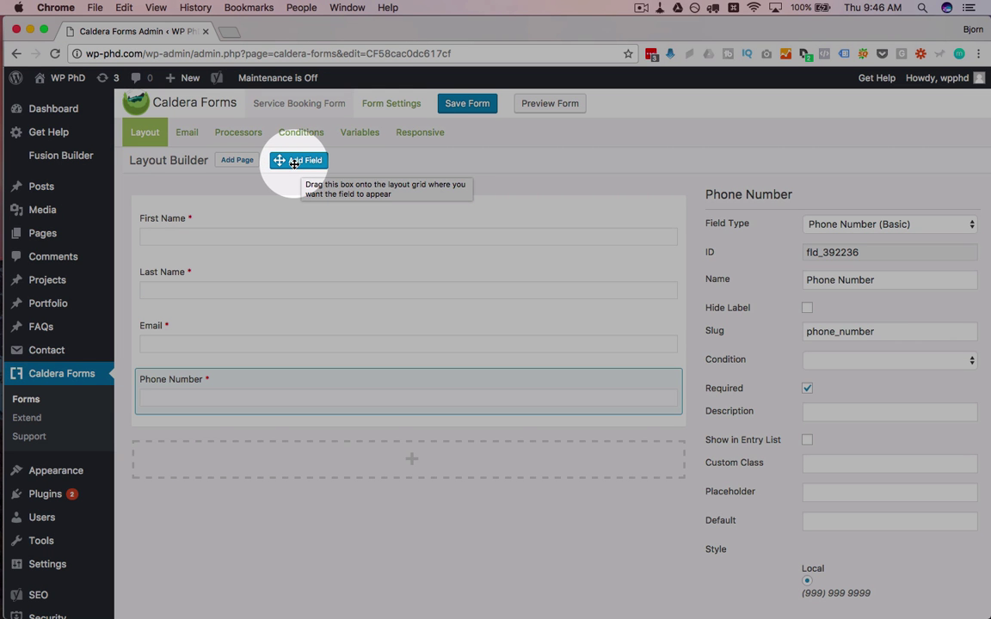
mouse_move(294, 162)
mouse_down()
mouse_move(308, 430)
mouse_move(299, 175)
mouse_up()
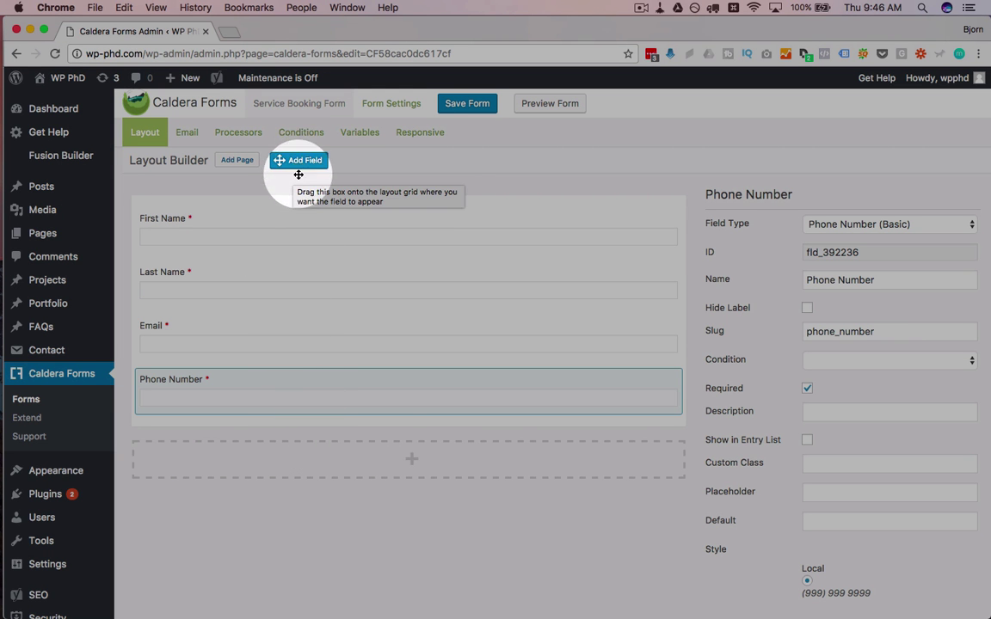
Step: Add a new row holding a required Dropdown Select field named 'Services'
click(412, 460)
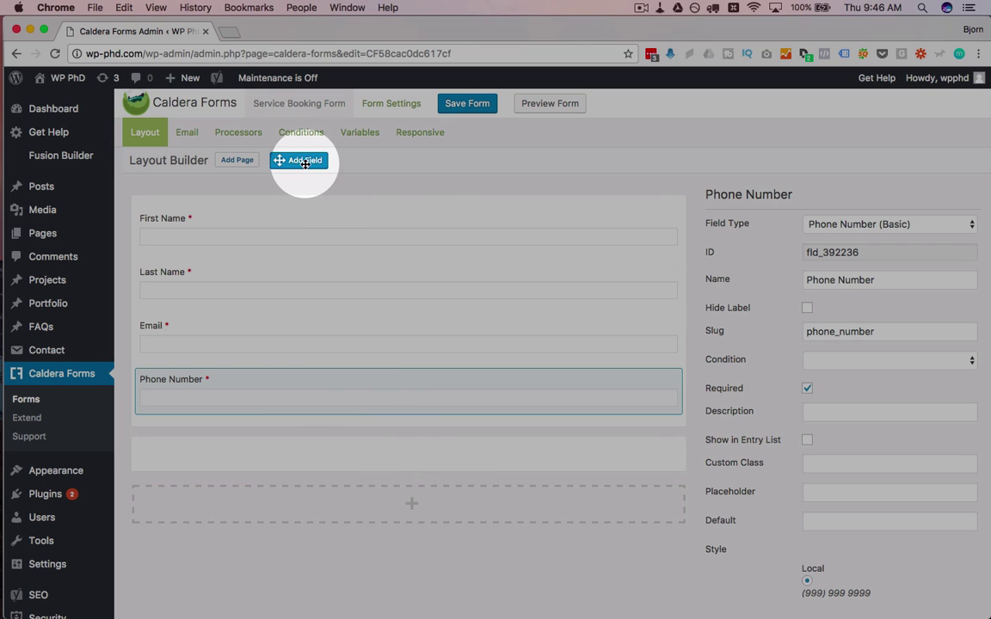
drag(299, 160, 283, 460)
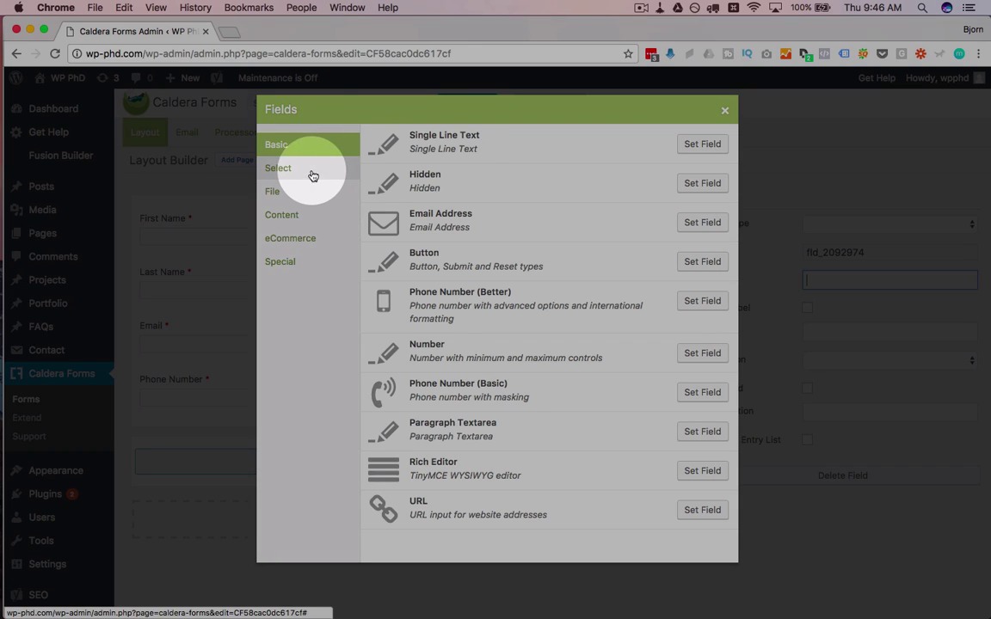
click(315, 169)
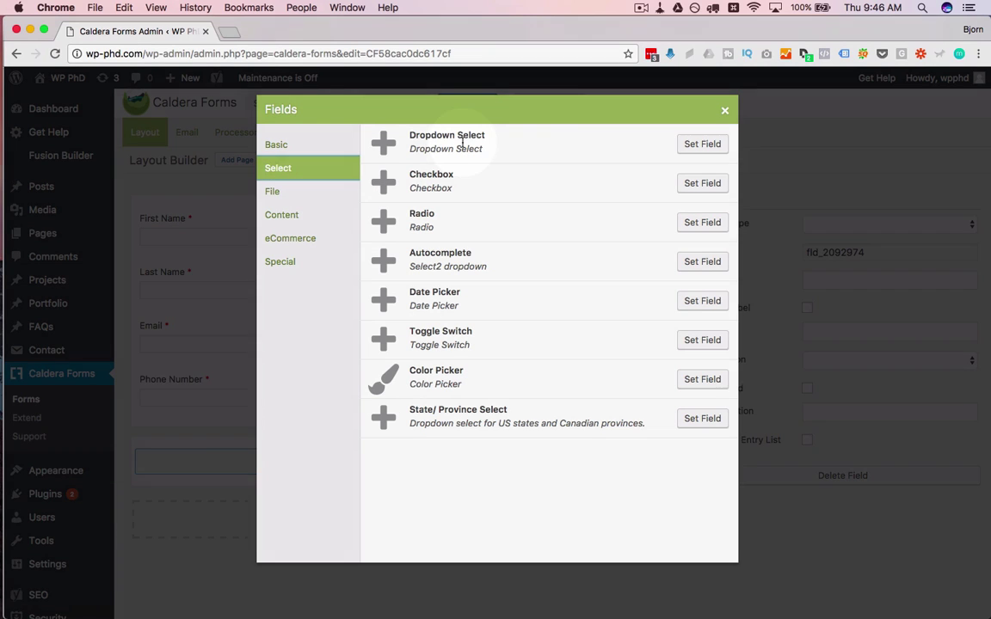
click(710, 144)
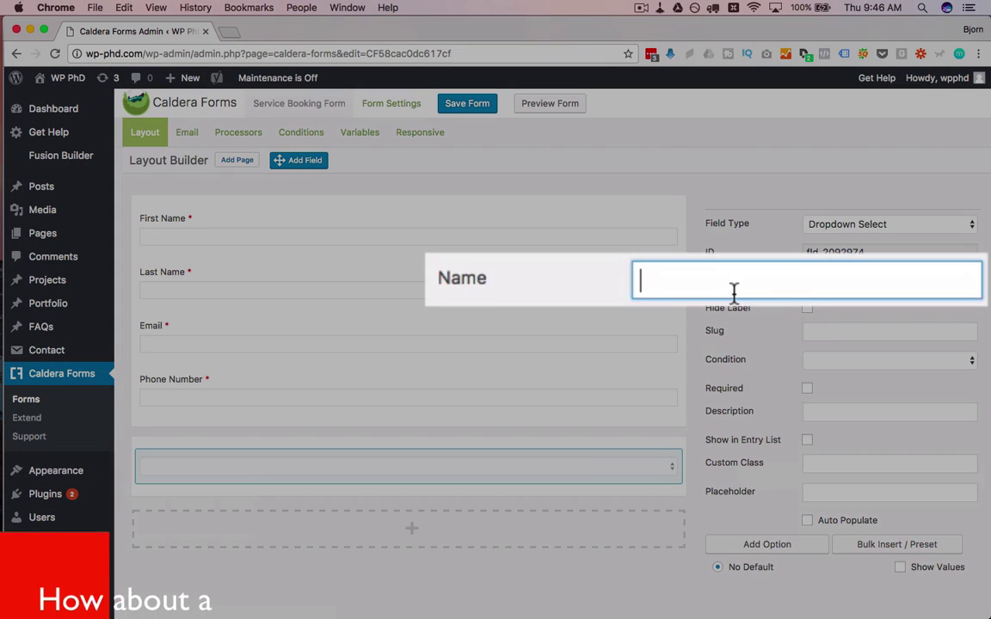
text(Services)
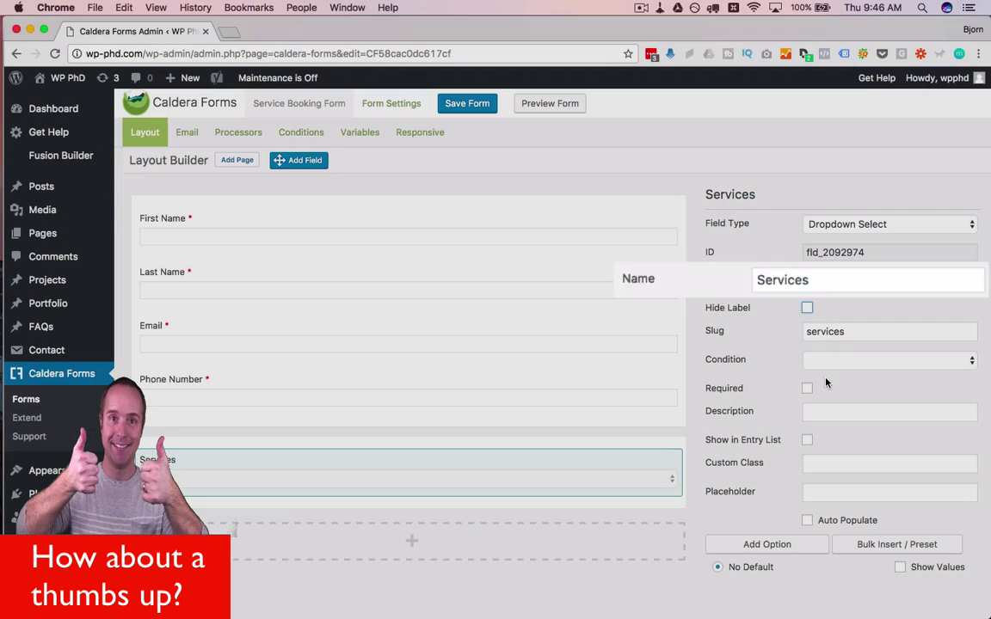
click(808, 391)
scroll(797, 376, down, 3)
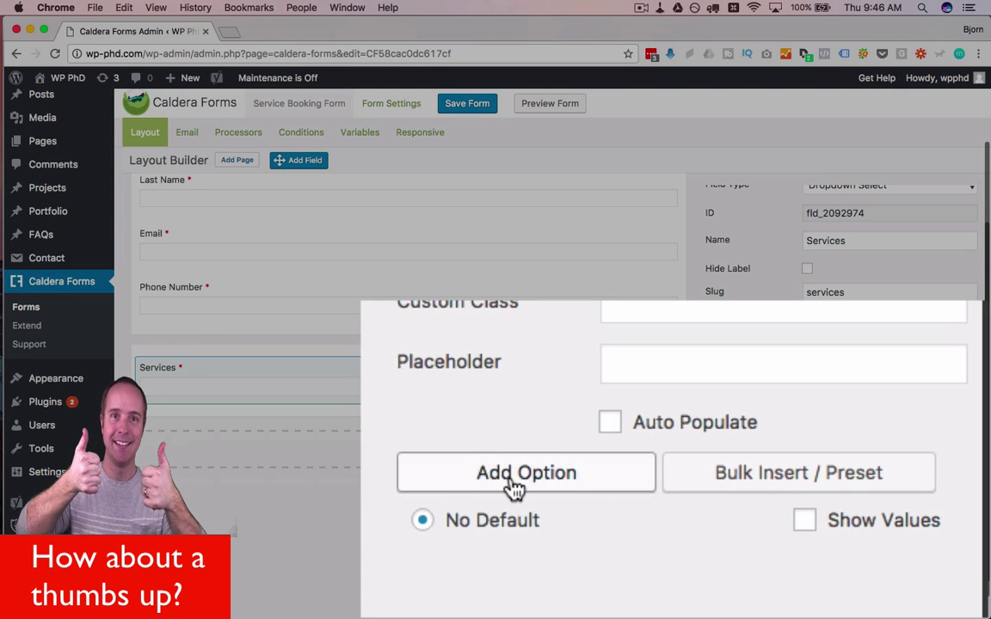
Step: Give the Services dropdown the options 'Phone Consult' and 'In-house Visit'
click(515, 486)
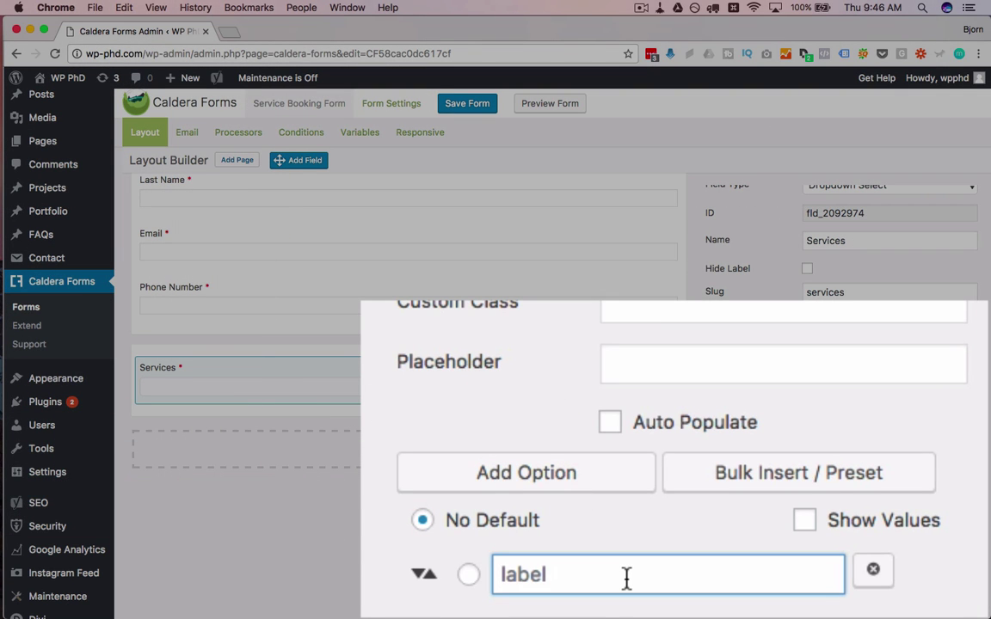
text(Phone Co)
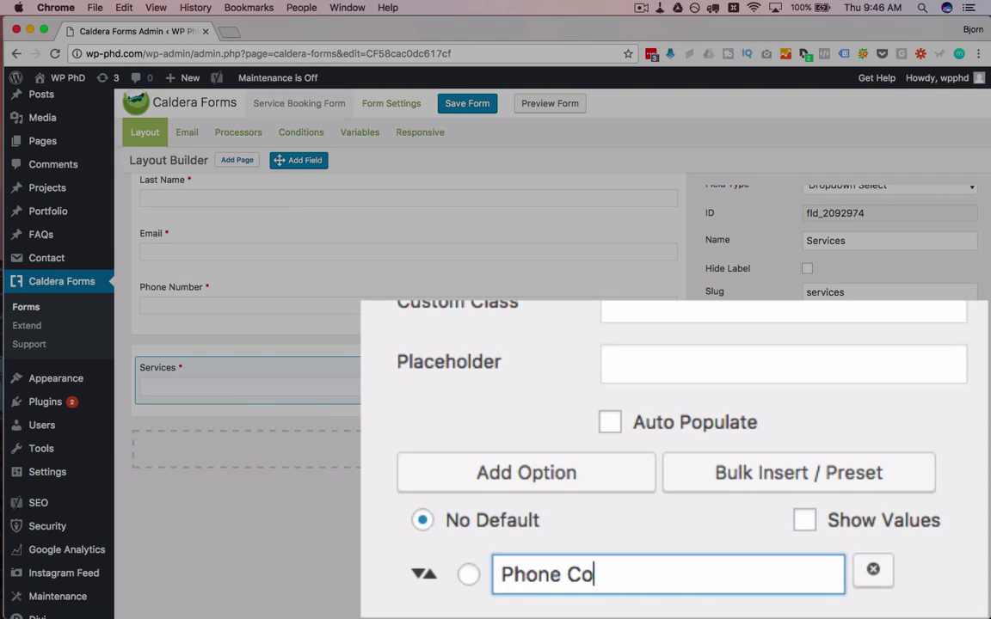
text(nsult)
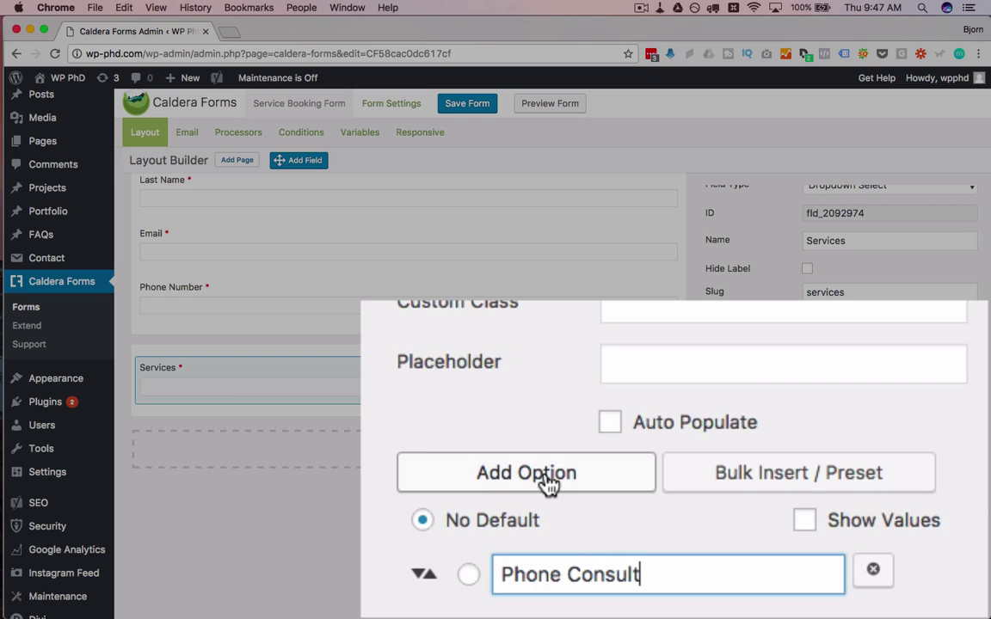
click(546, 482)
scroll(553, 551, down, 2)
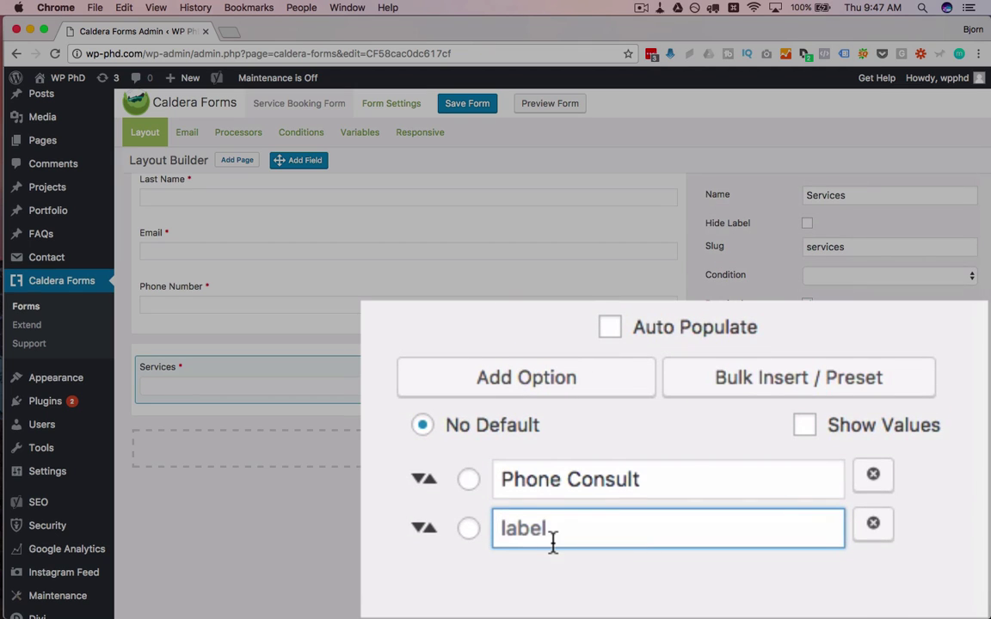
text(In-house Visit)
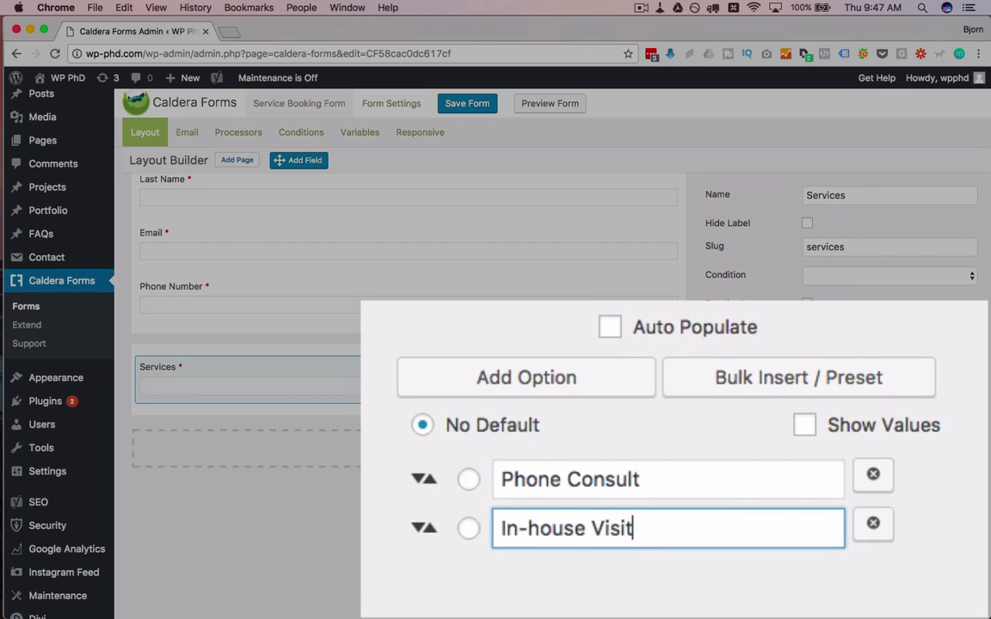
key(Tab)
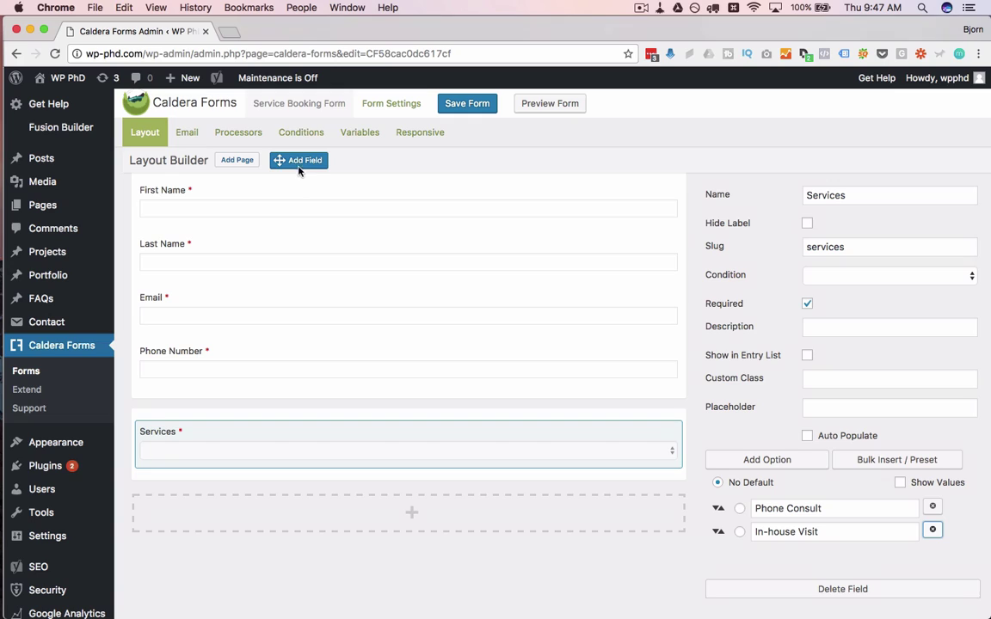
Step: Add a required Single Line Text field named 'Address' below the Services dropdown
drag(299, 160, 309, 474)
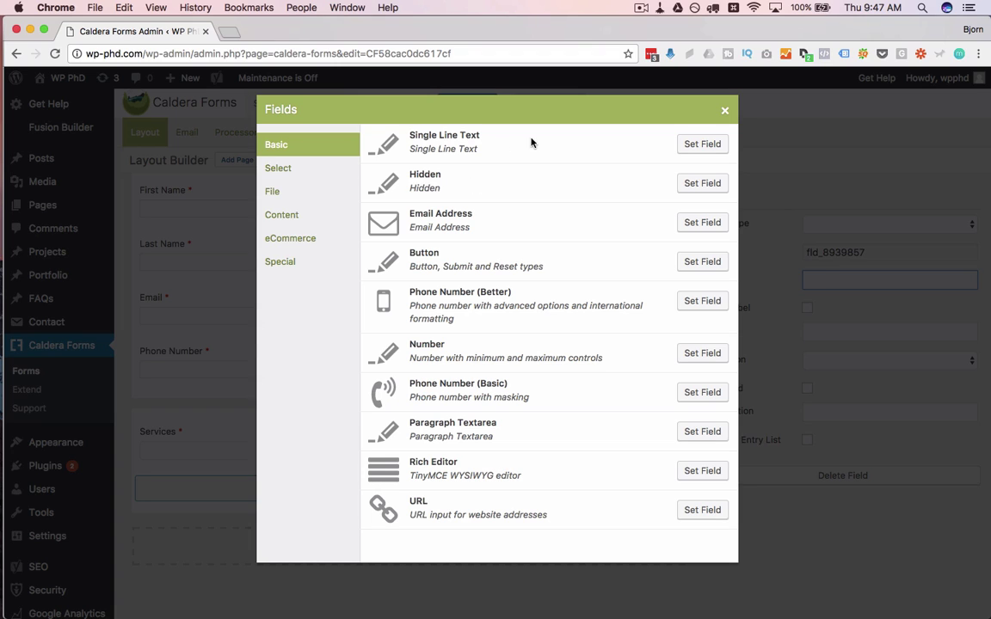
click(706, 147)
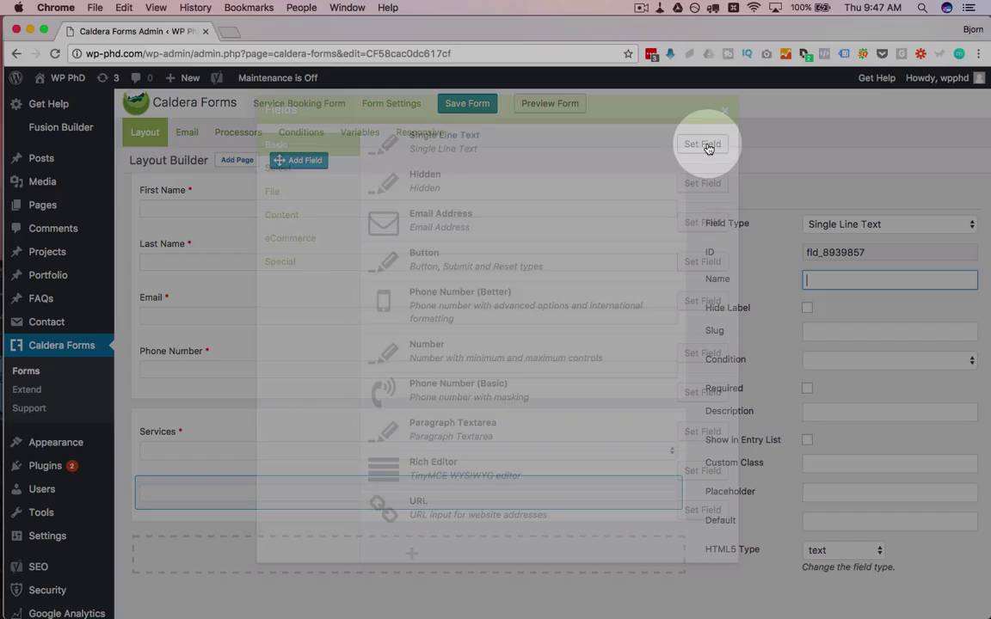
text(Ad)
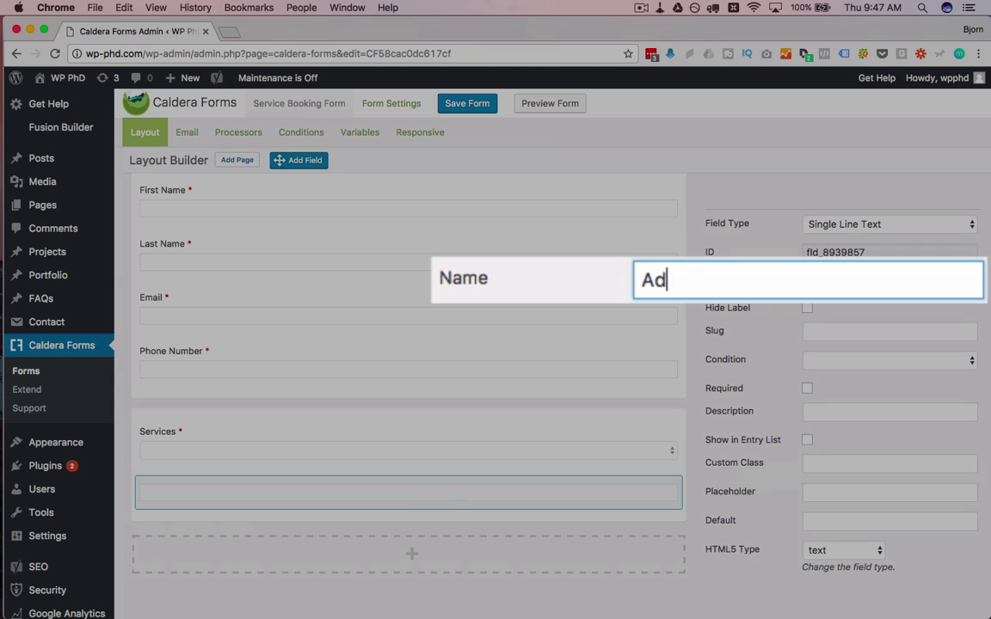
text(dress)
key(Tab)
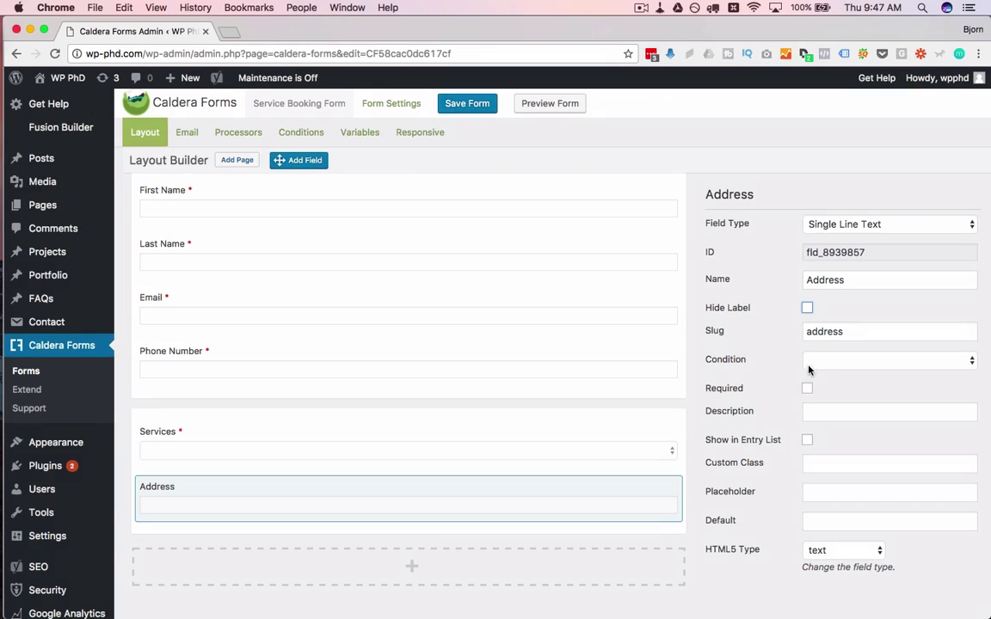
click(807, 389)
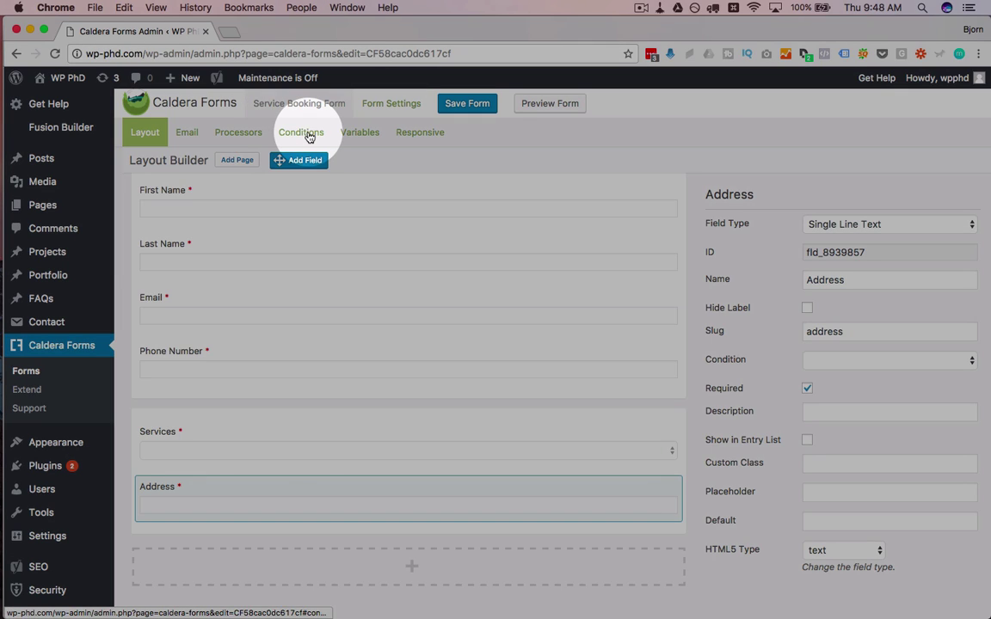
Step: Create a conditional group named 'Remove Address for Phone Consult'
click(308, 136)
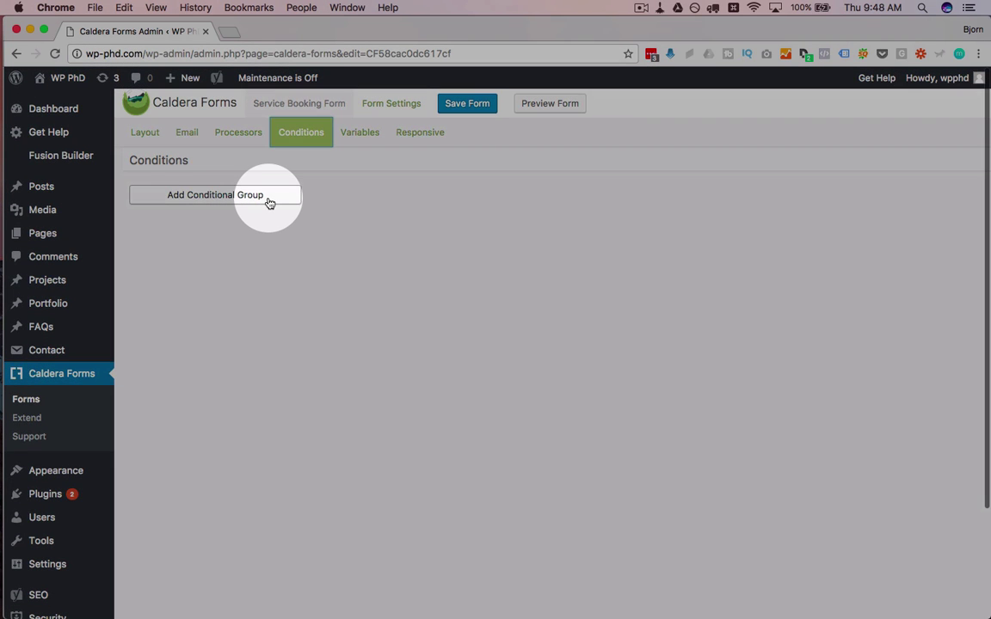
click(265, 200)
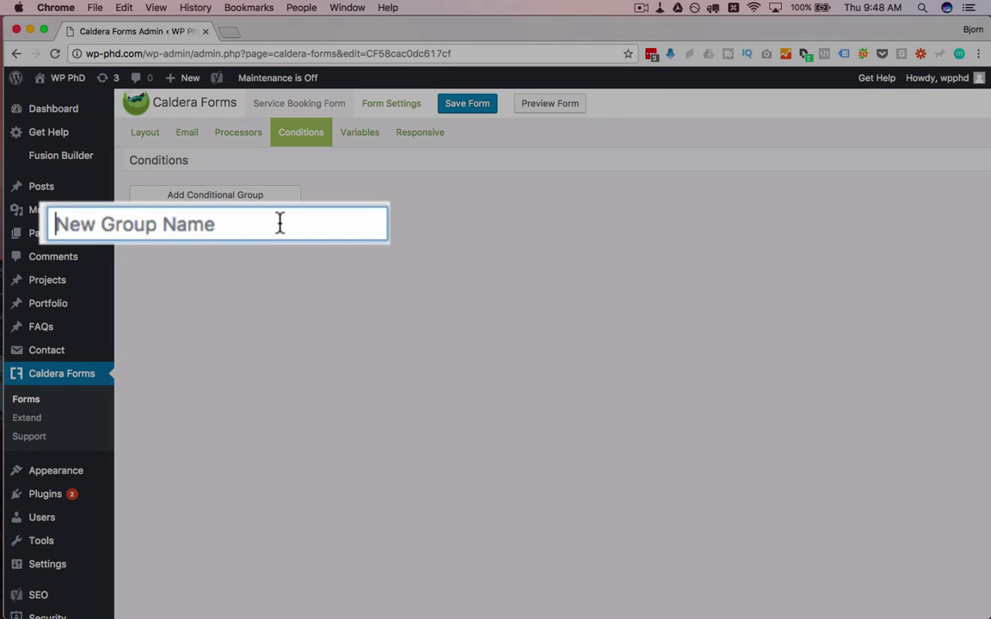
text(Remove Addre)
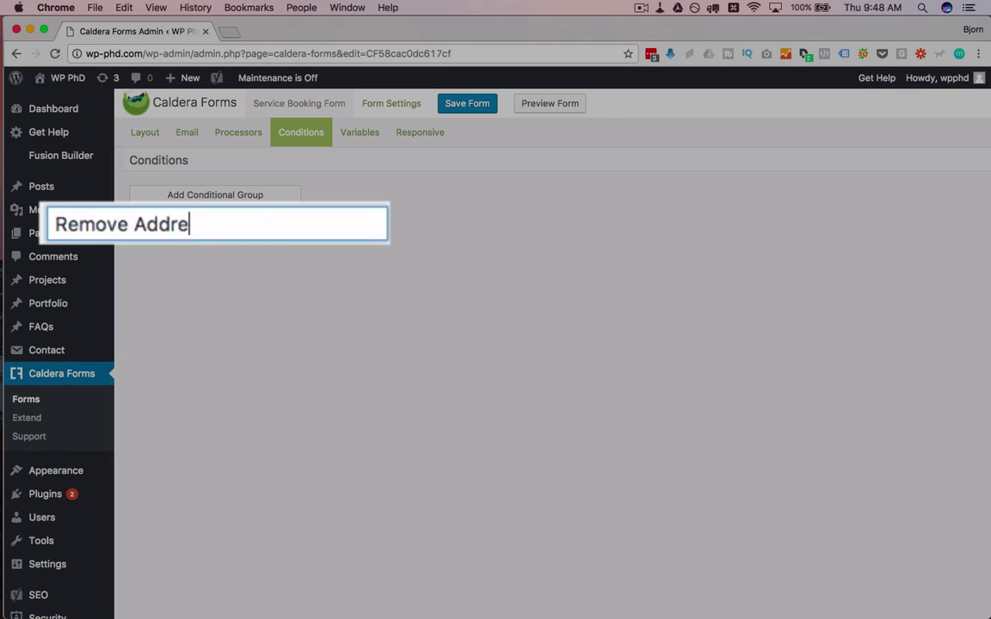
text(ss for Phone Consult)
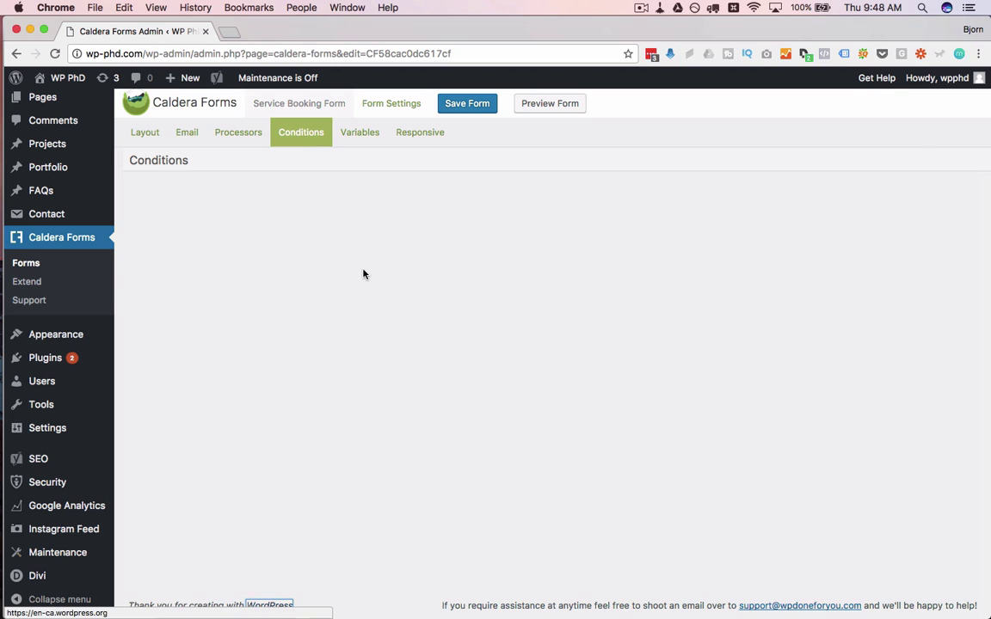
click(363, 271)
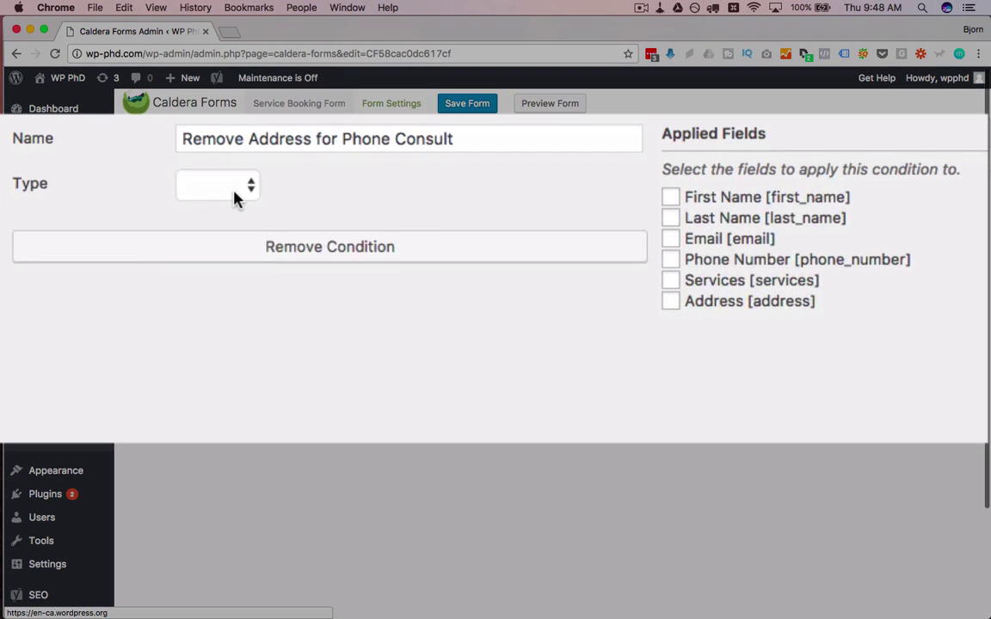
Step: Set the condition to Hide, with rule Services is Phone Consult, applied to the Address field
click(446, 225)
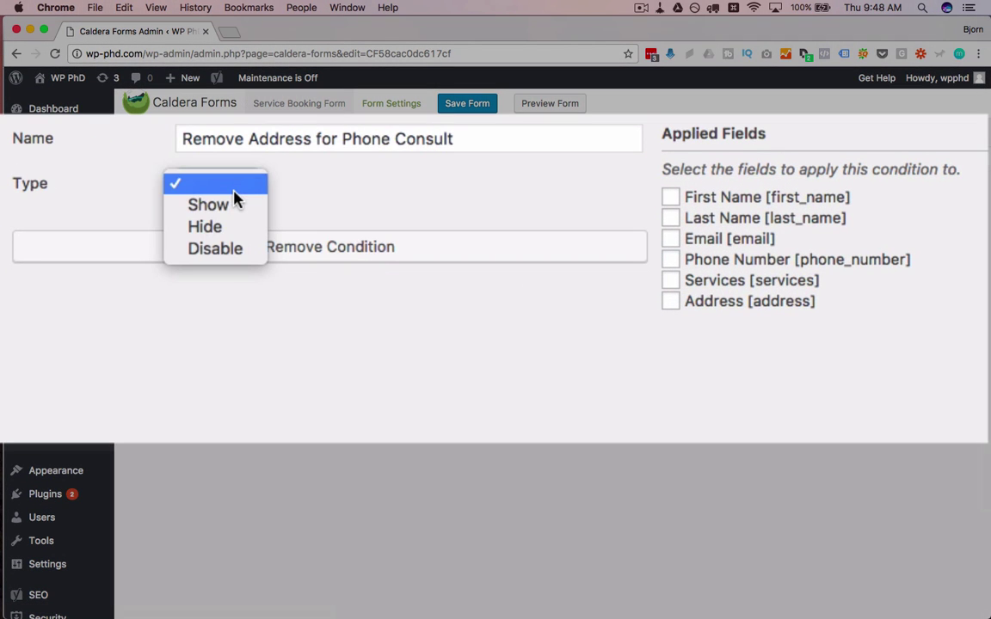
click(196, 227)
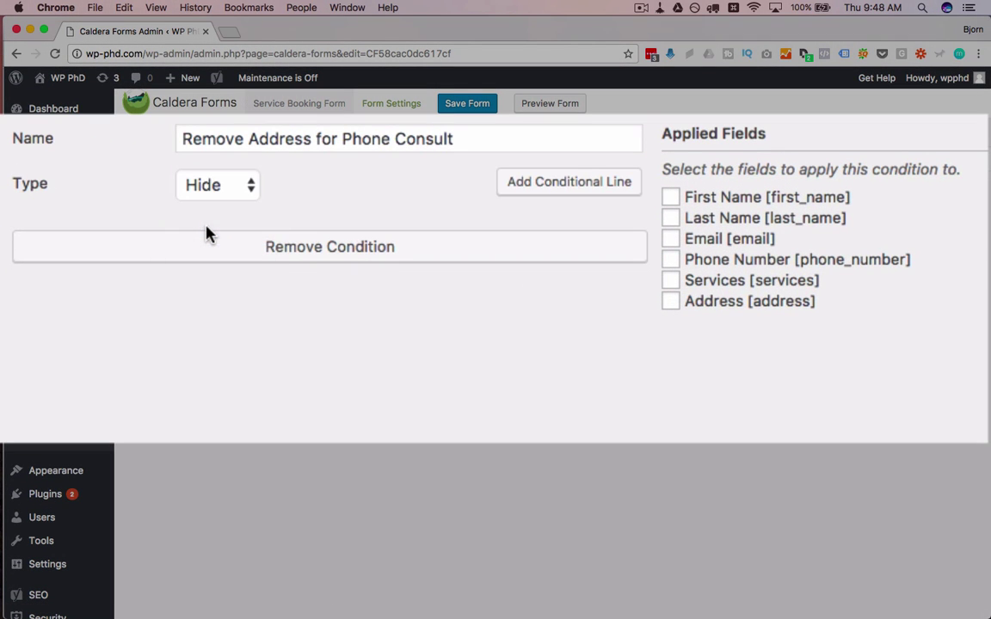
click(616, 191)
click(158, 258)
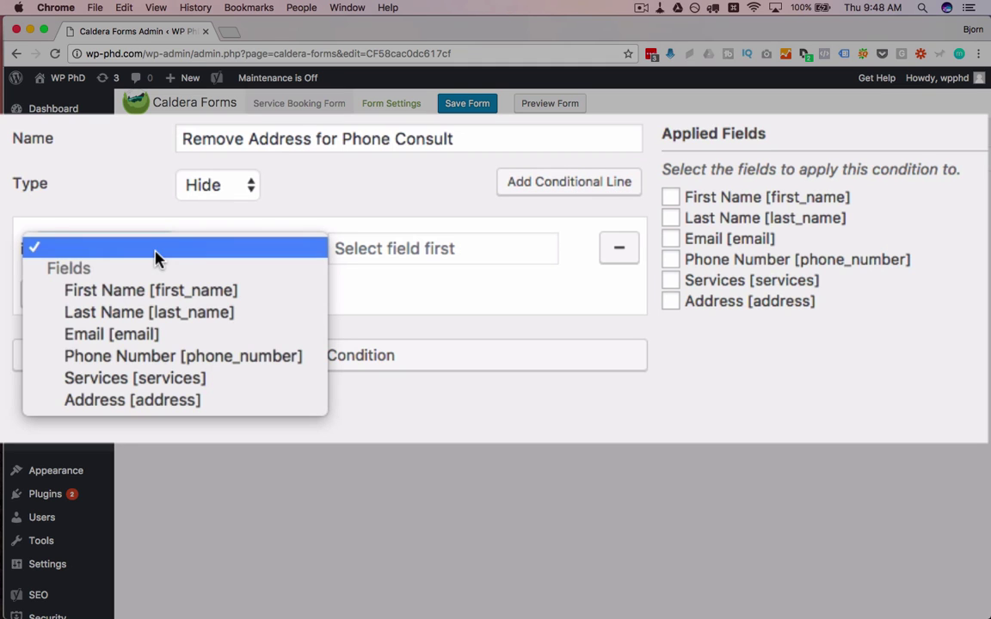
click(139, 380)
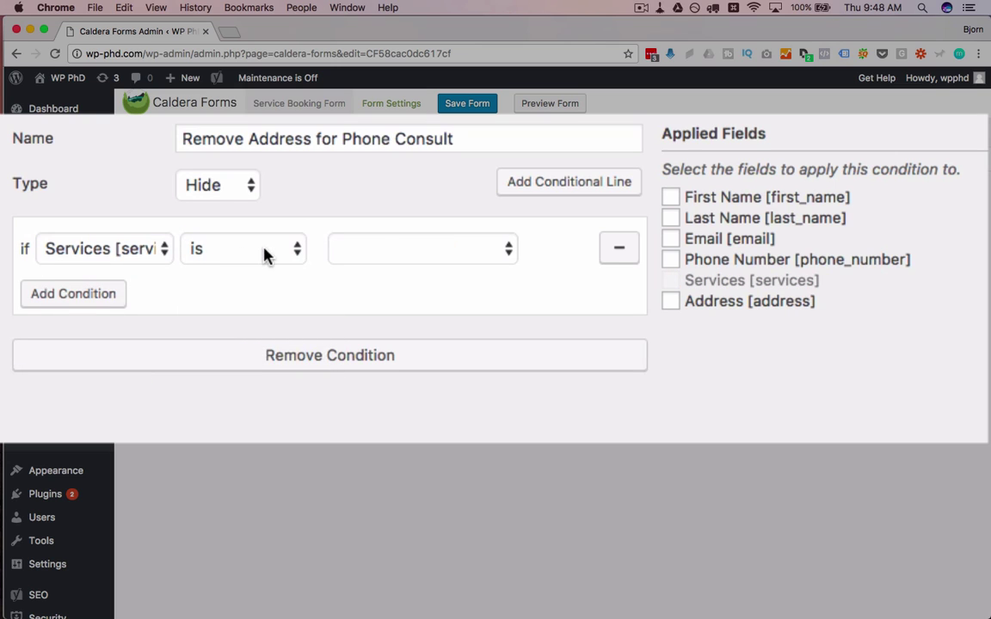
click(385, 256)
click(448, 274)
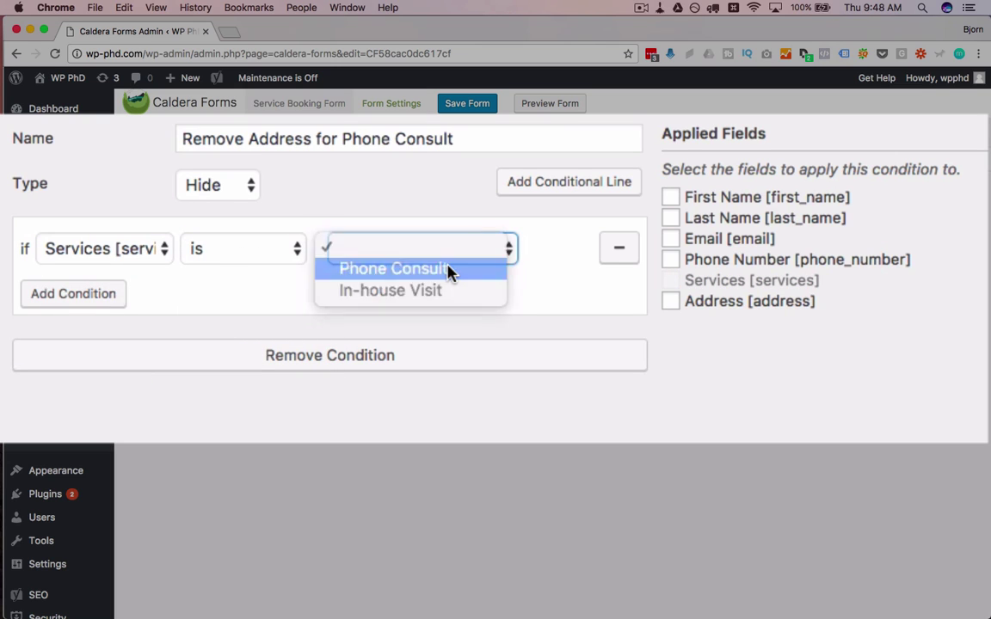
click(670, 302)
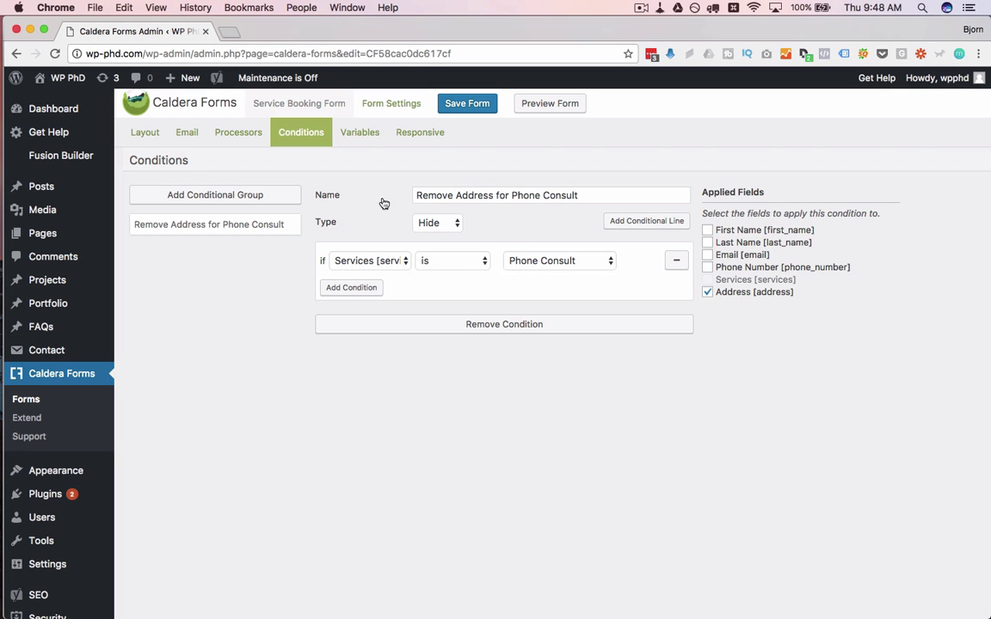
Step: Assign the Remove Address for Phone Consult condition to the Address field and save the form
click(145, 136)
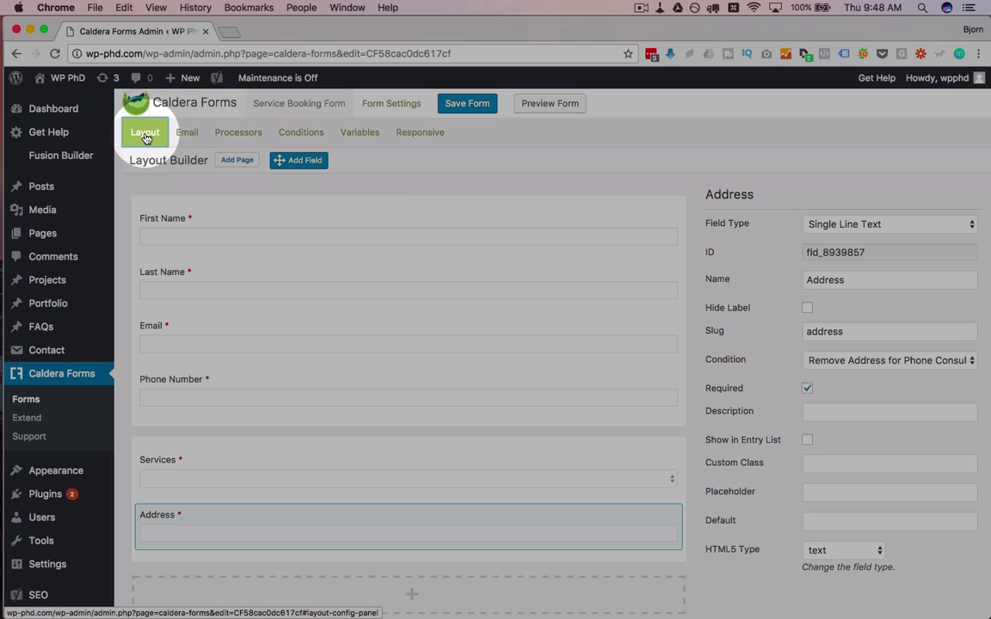
scroll(625, 451, down, 2)
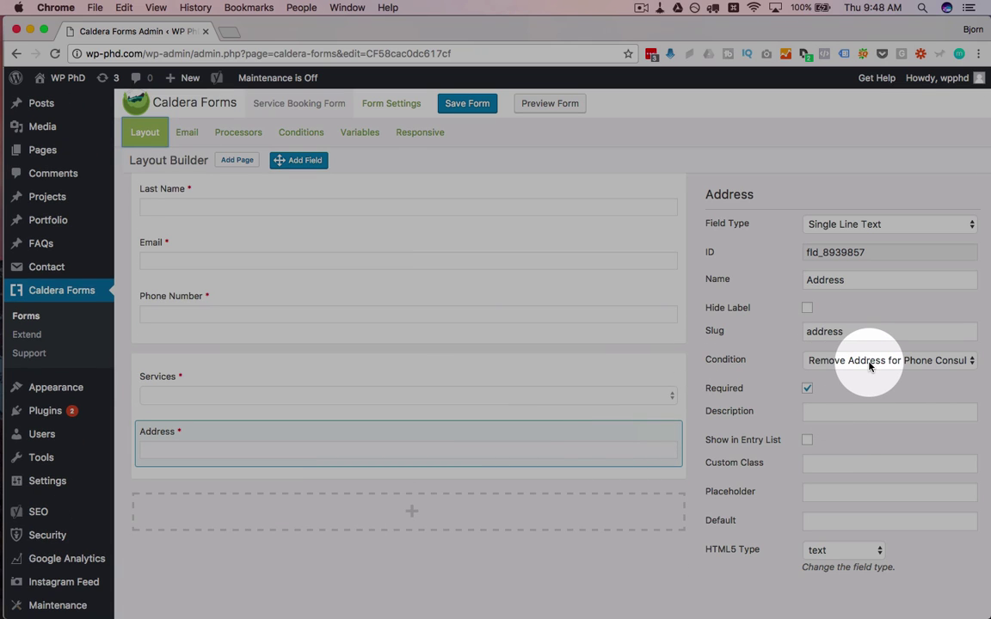
click(891, 360)
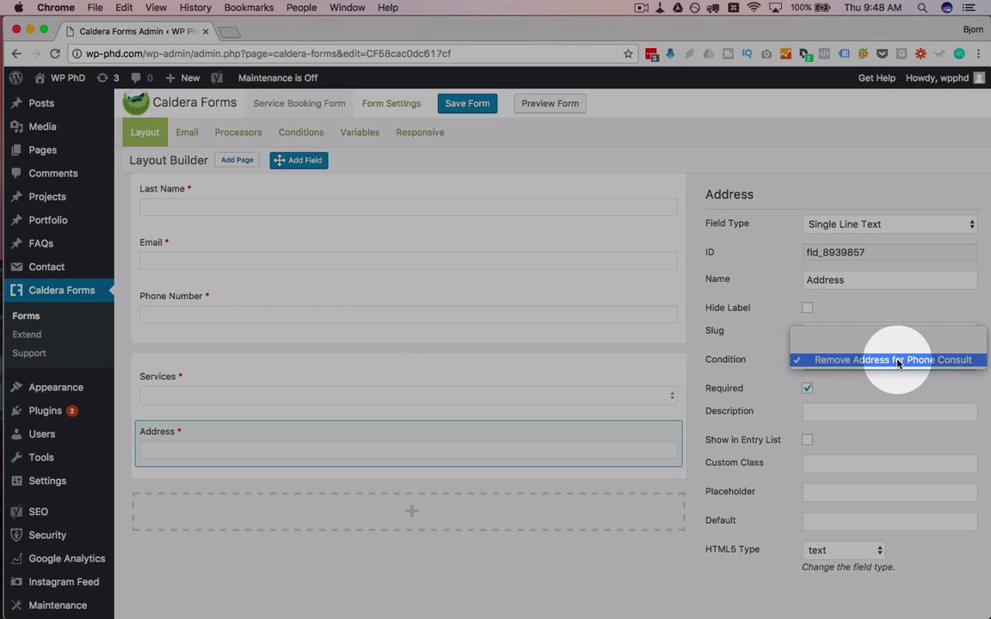
click(836, 361)
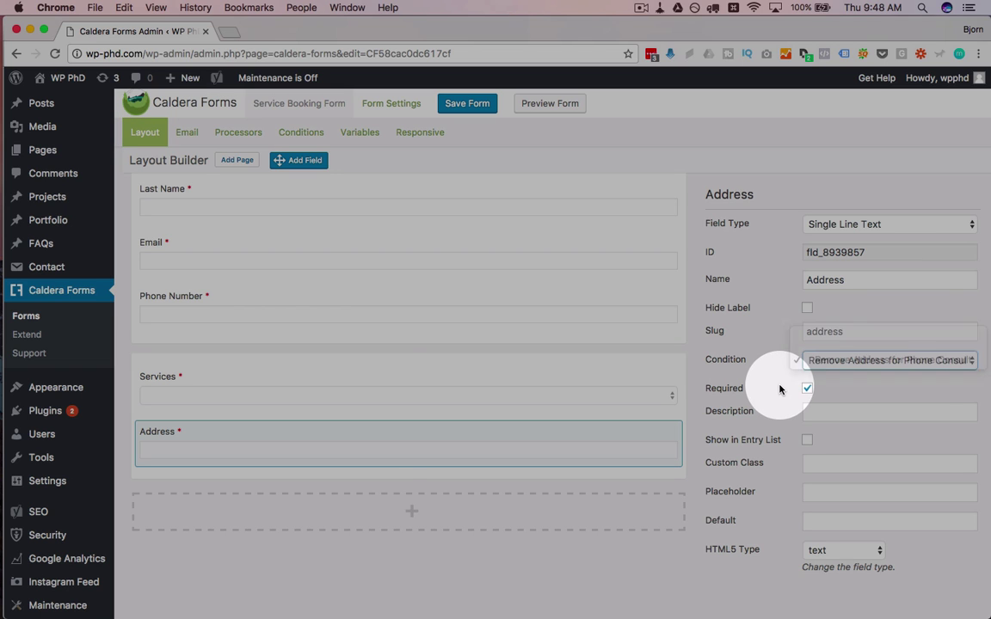
click(647, 434)
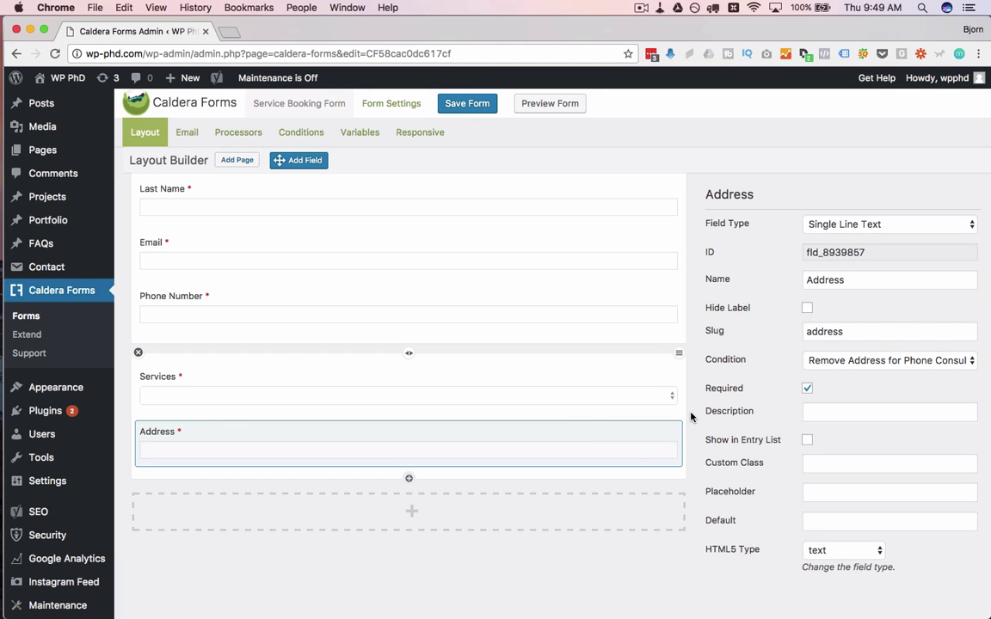
click(460, 114)
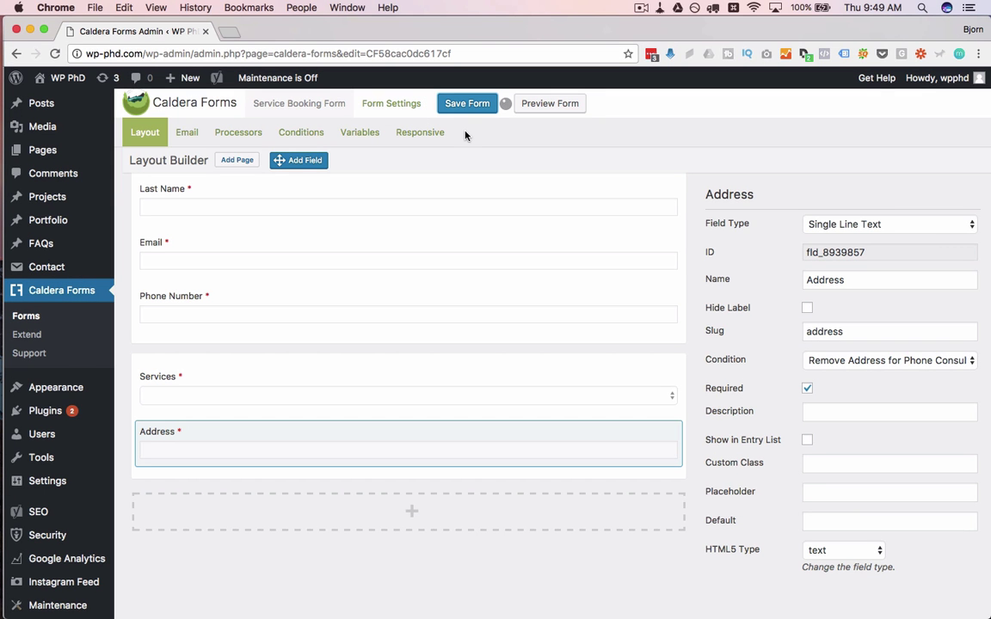
Step: In the form preview, switch Services between In-house Visit and Phone Consult to confirm Address hides
click(550, 103)
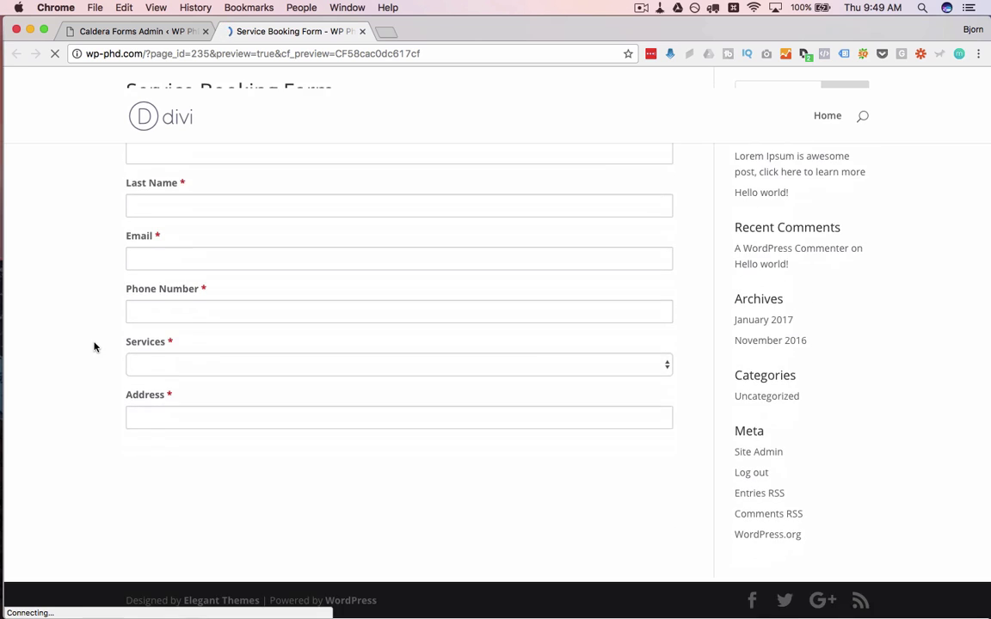
click(194, 375)
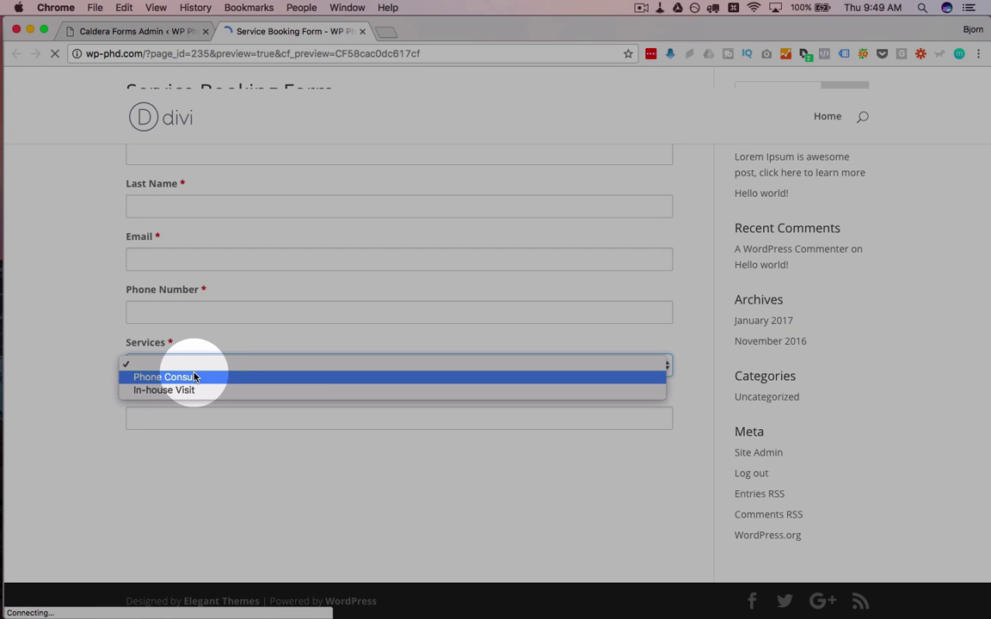
click(182, 392)
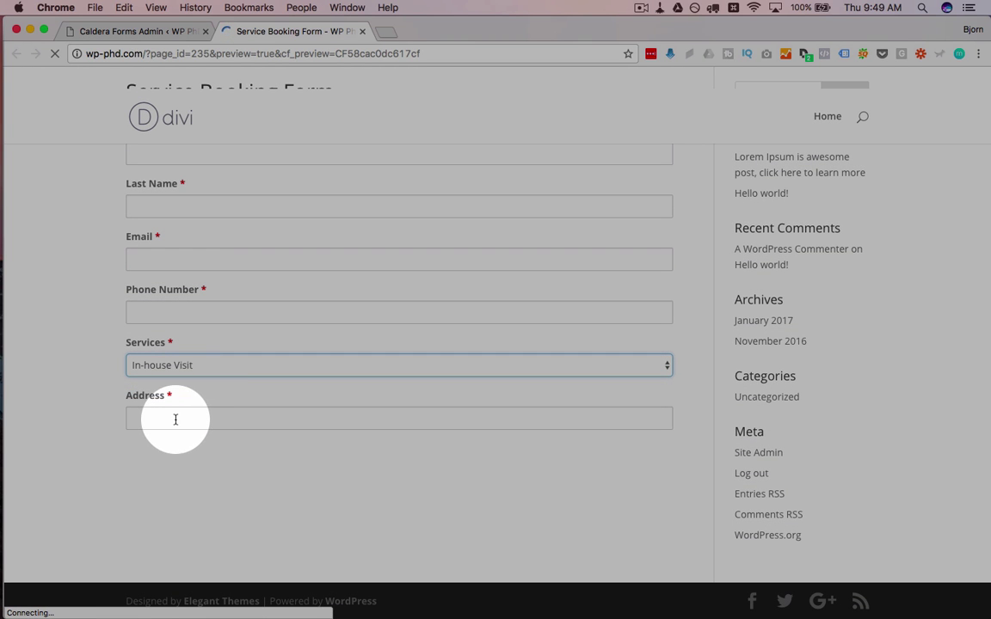
click(182, 367)
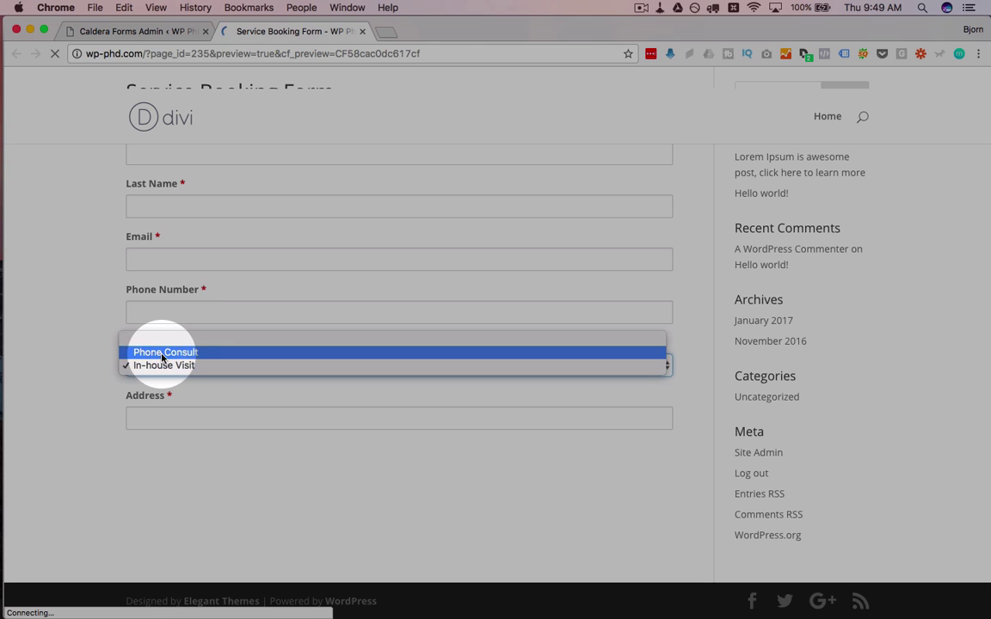
click(142, 352)
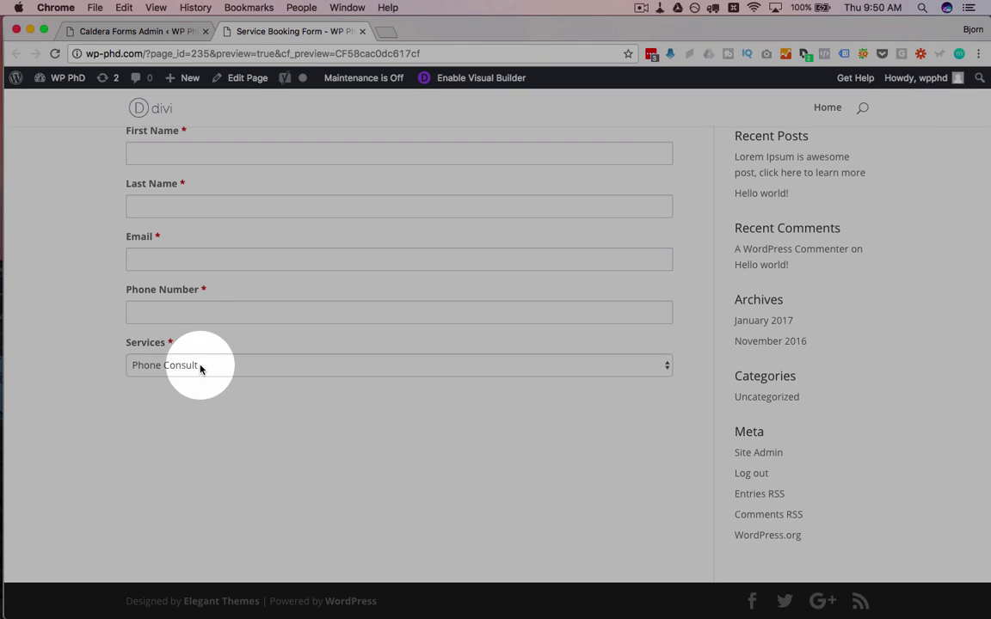
click(225, 372)
click(225, 379)
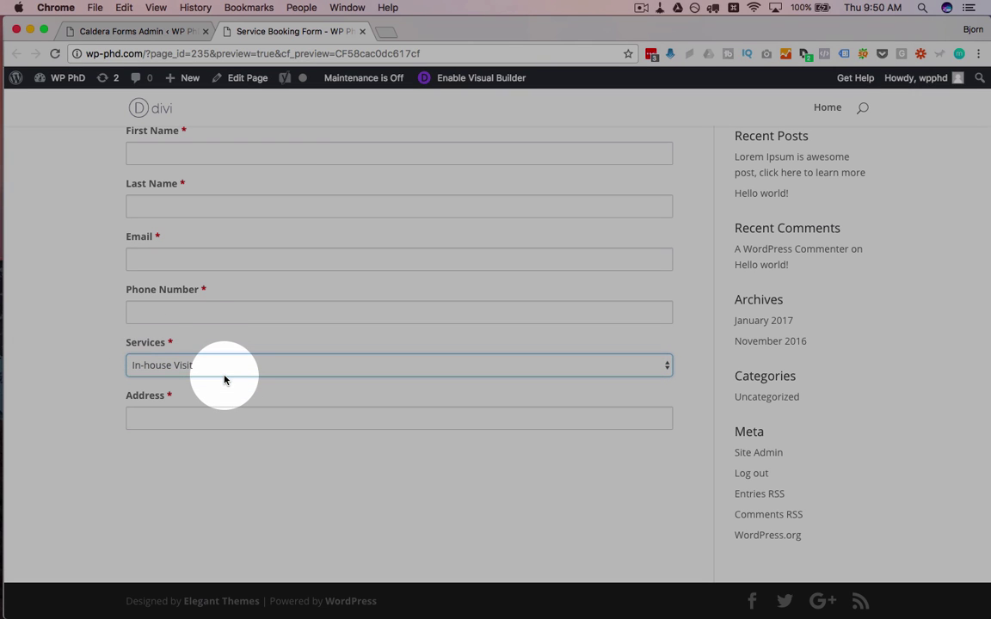
click(166, 378)
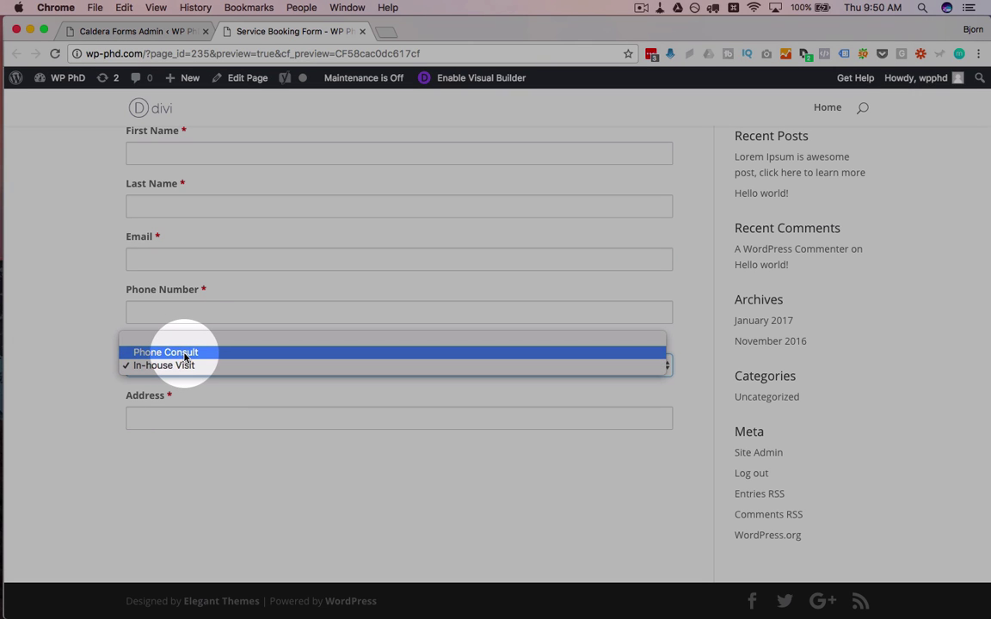
click(184, 357)
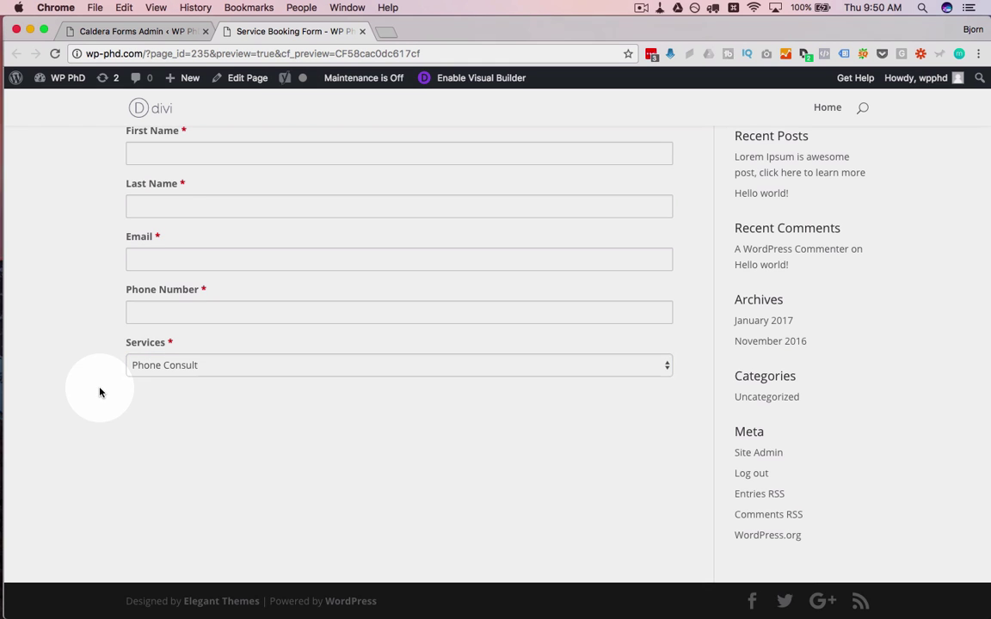
scroll(99, 392, up, 3)
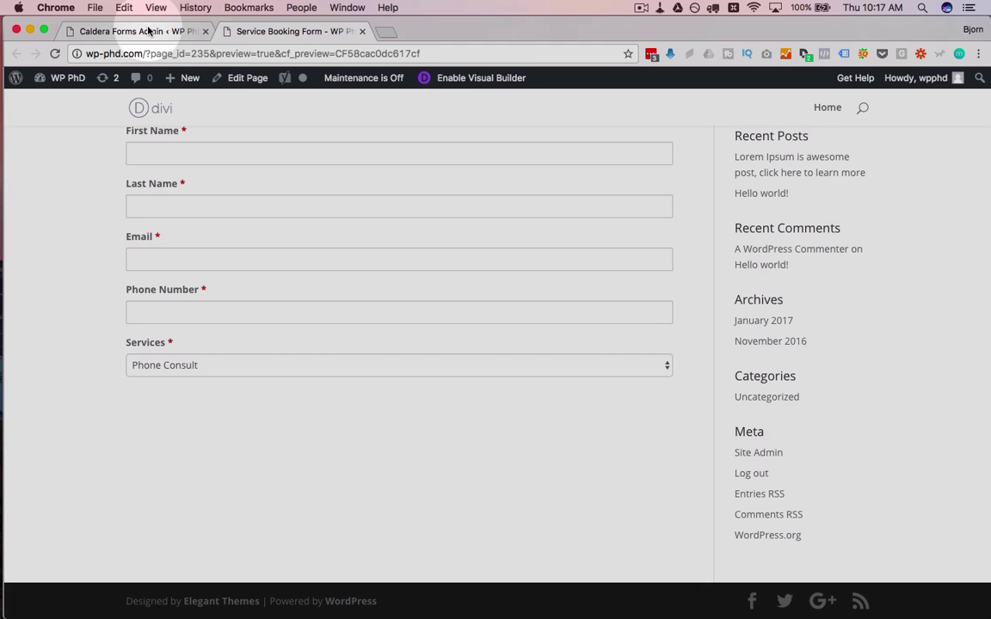
Step: Add a button field in a new row at the bottom of the form
click(129, 31)
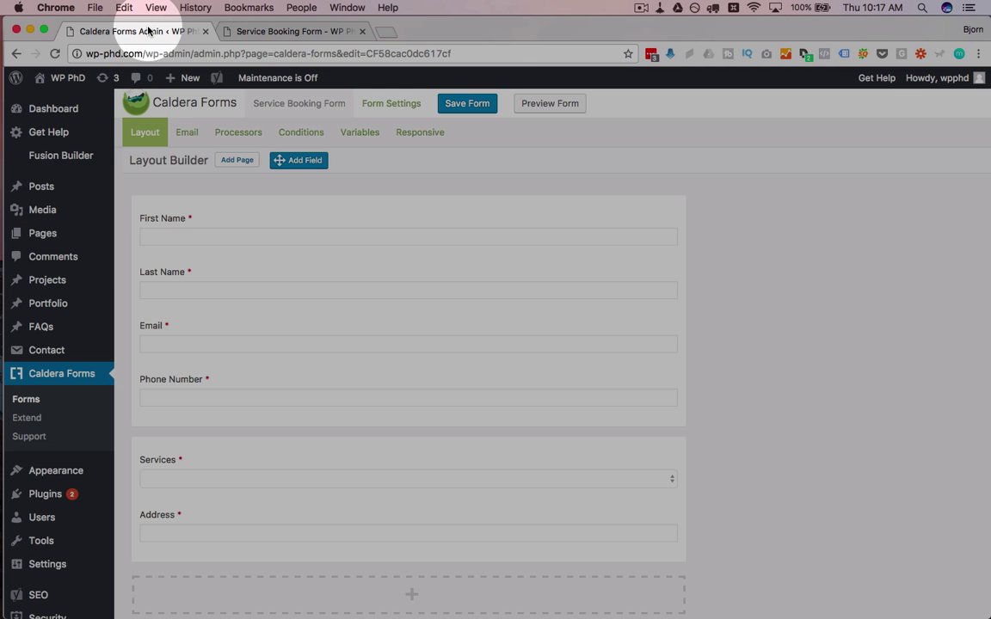
scroll(189, 311, down, 3)
click(412, 460)
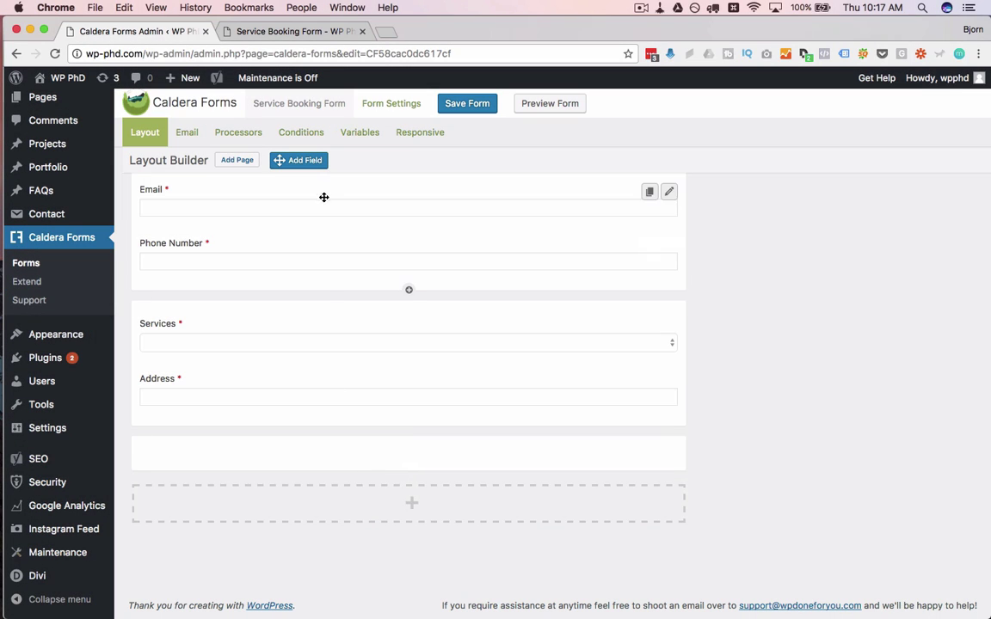
click(307, 169)
drag(298, 161, 307, 457)
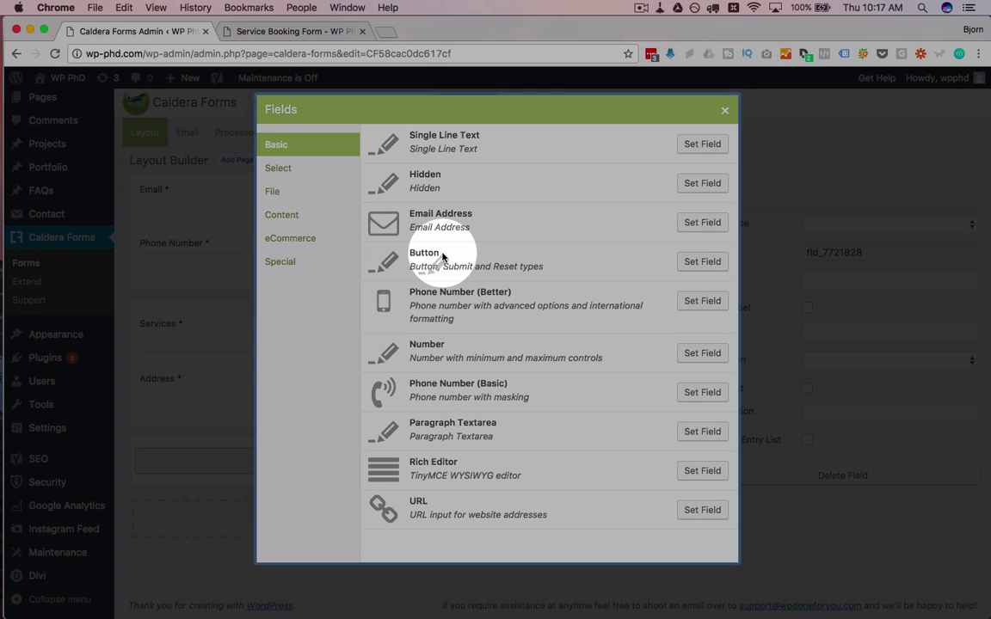
click(703, 261)
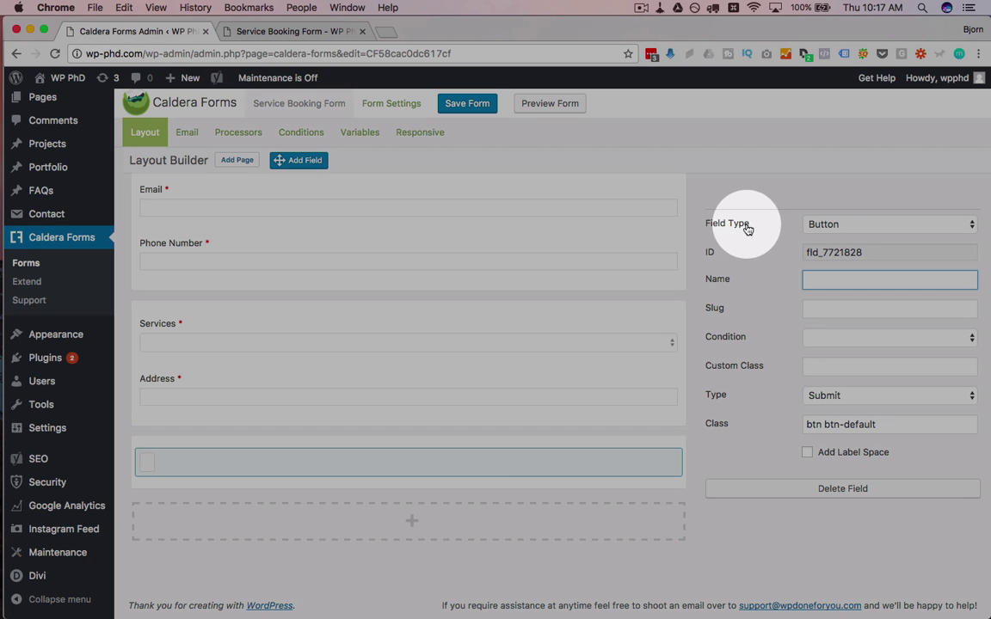
click(852, 224)
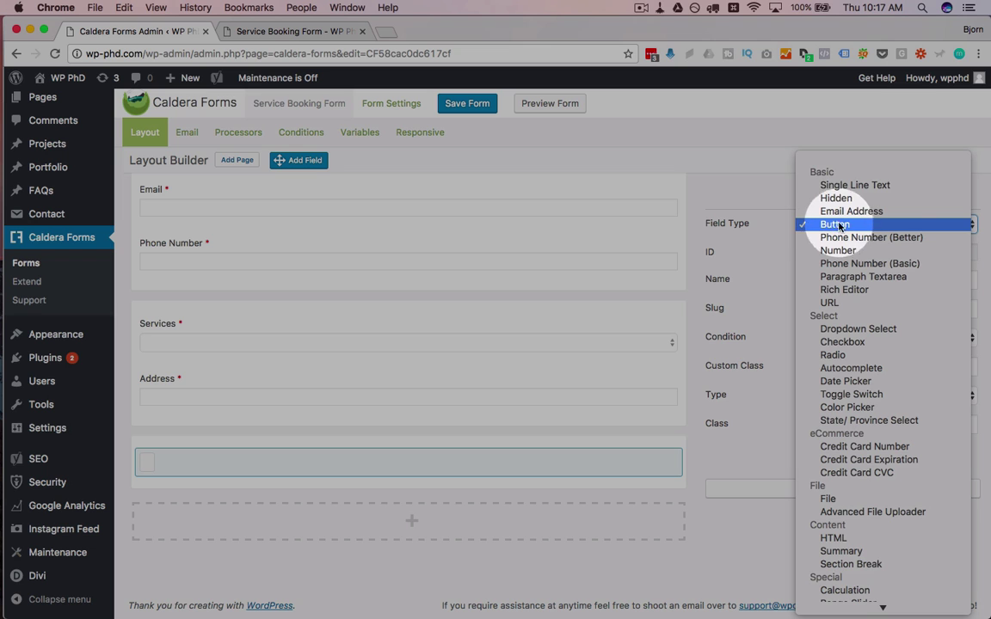
click(832, 224)
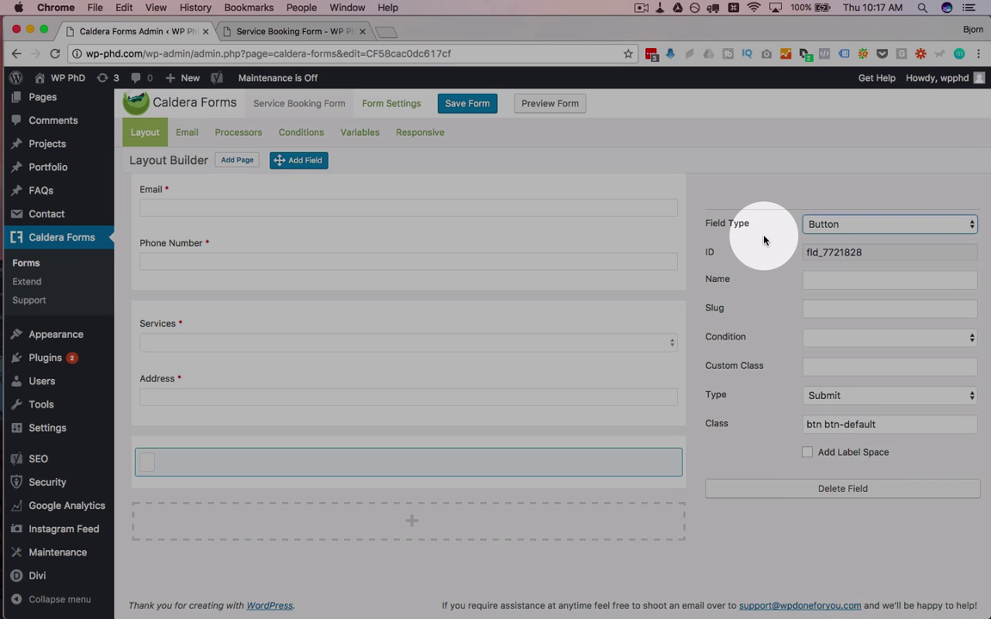
Step: Name the button 'Send your request', keep its type as Submit, and save the form
click(811, 280)
text(S)
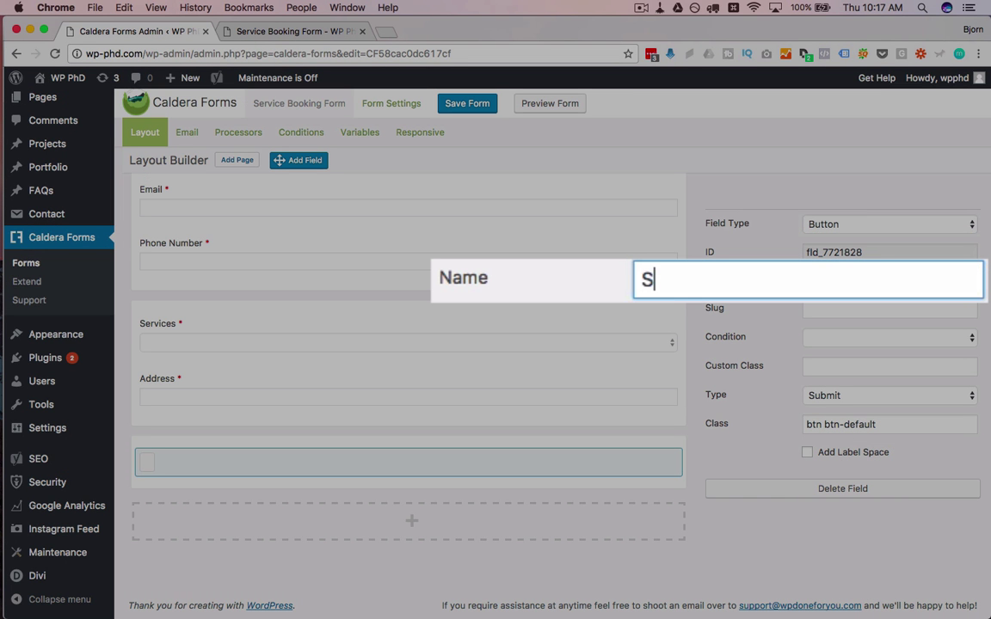
text(ubmit)
key(Tab)
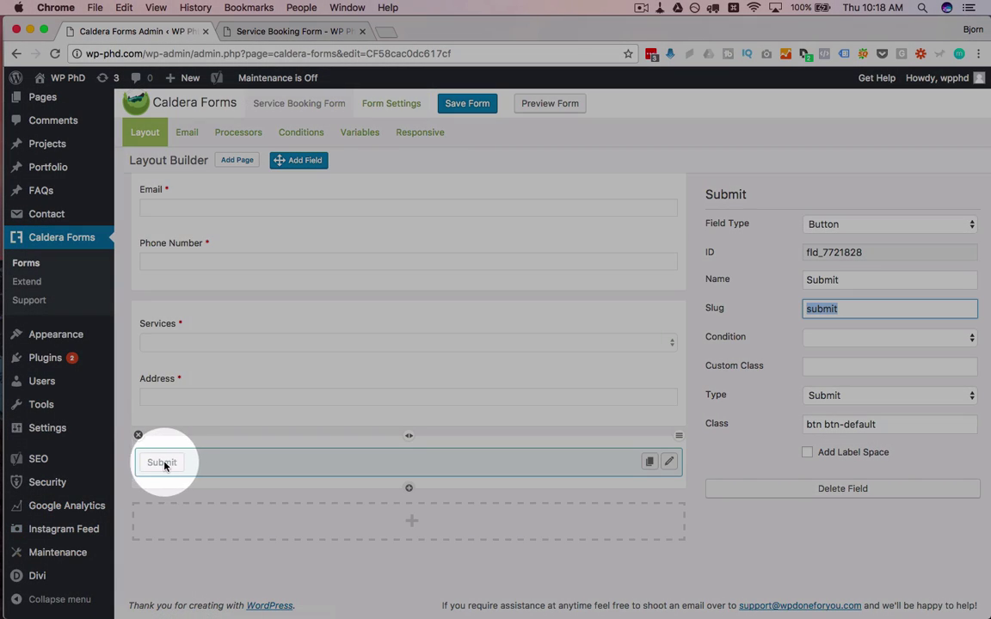
key(shift+Tab)
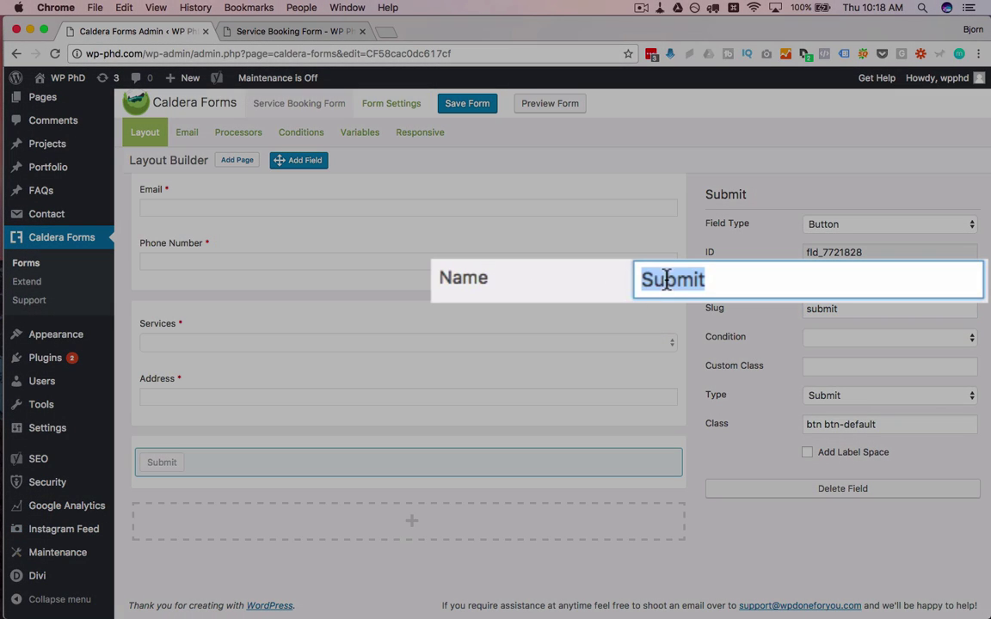
text(Send )
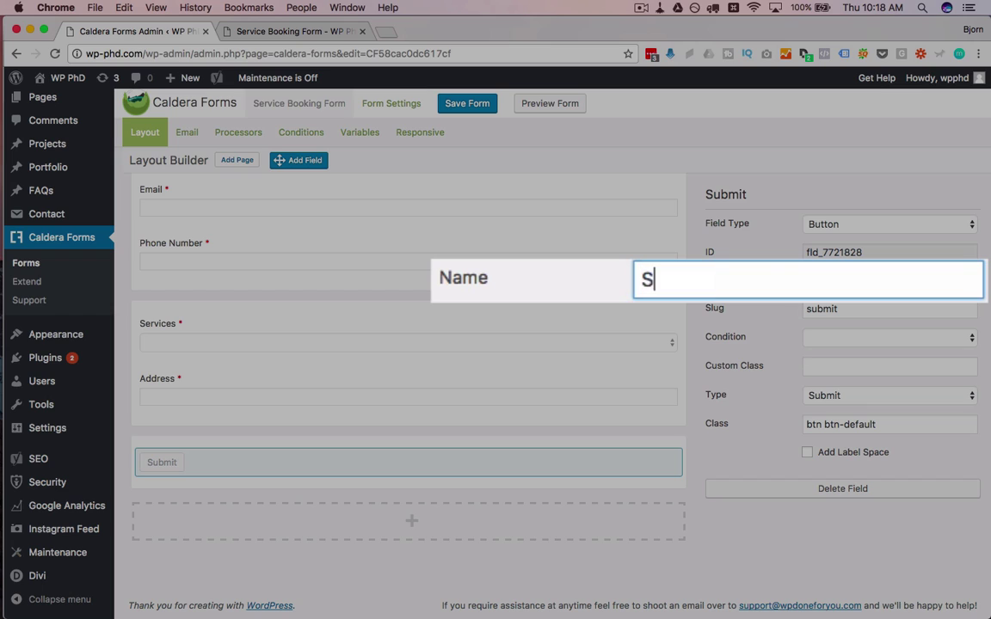
text(your request)
key(Tab)
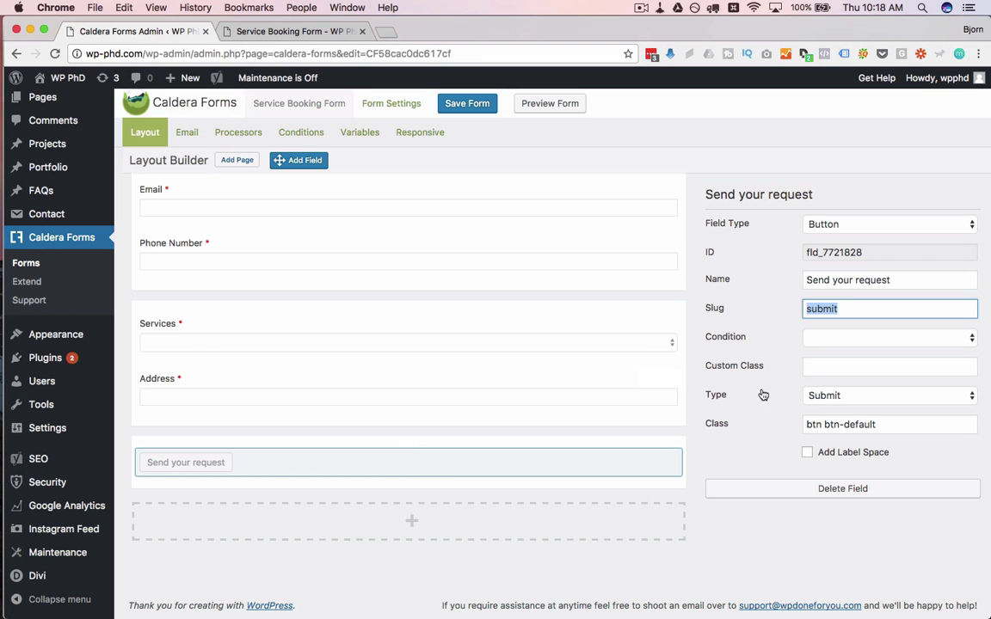
click(823, 398)
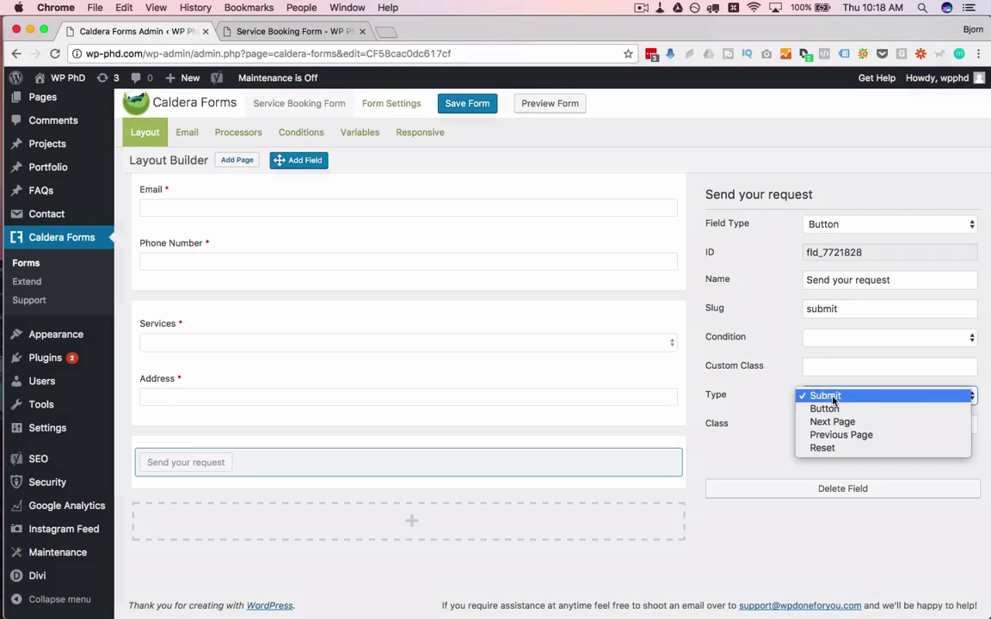
click(833, 398)
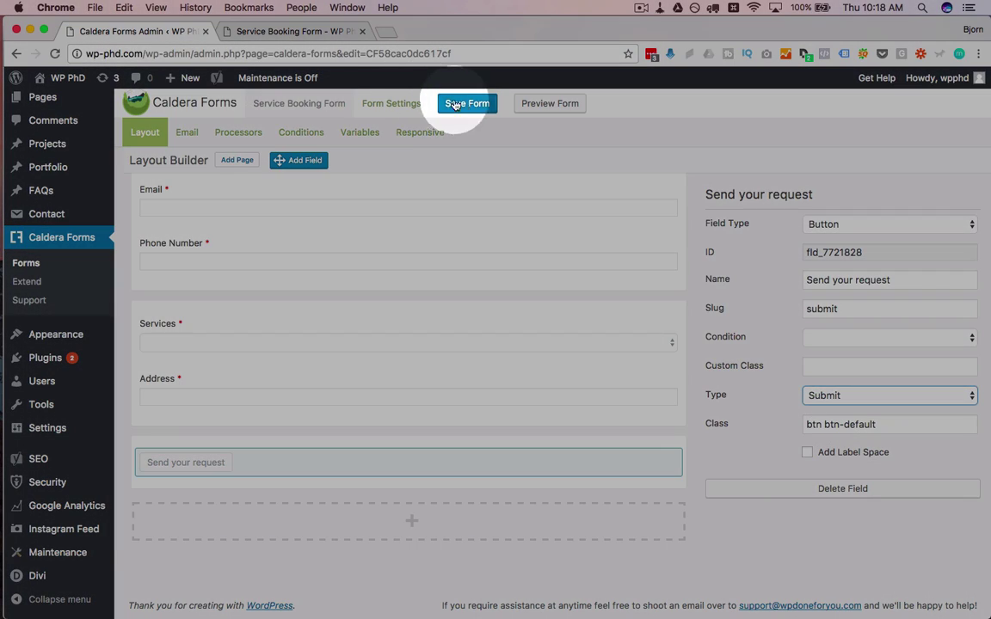
click(456, 104)
Step: Reload the booking form preview to review the saved fields, then return to the layout builder
click(315, 35)
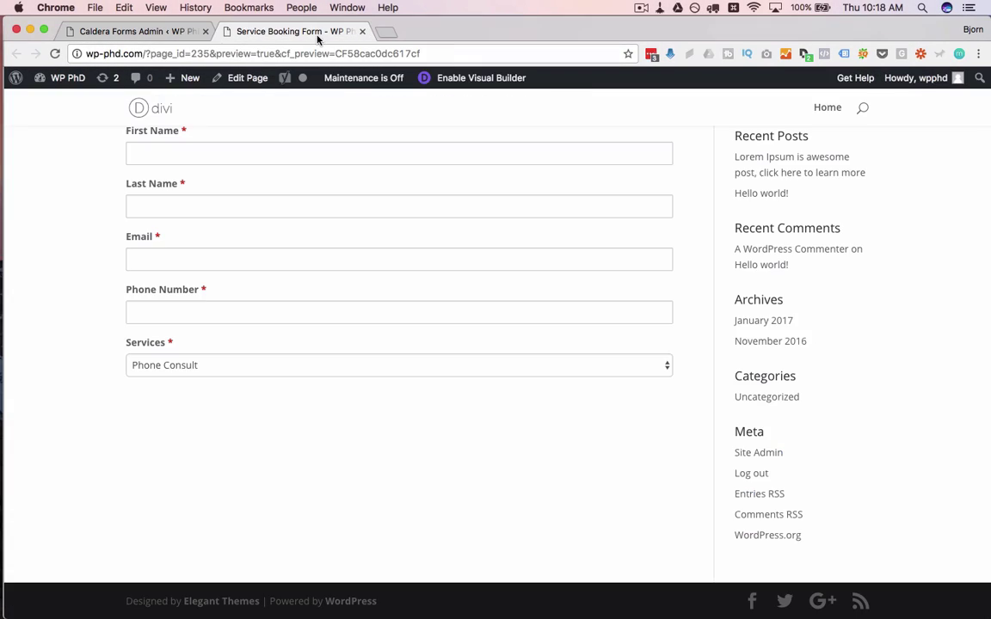
click(54, 55)
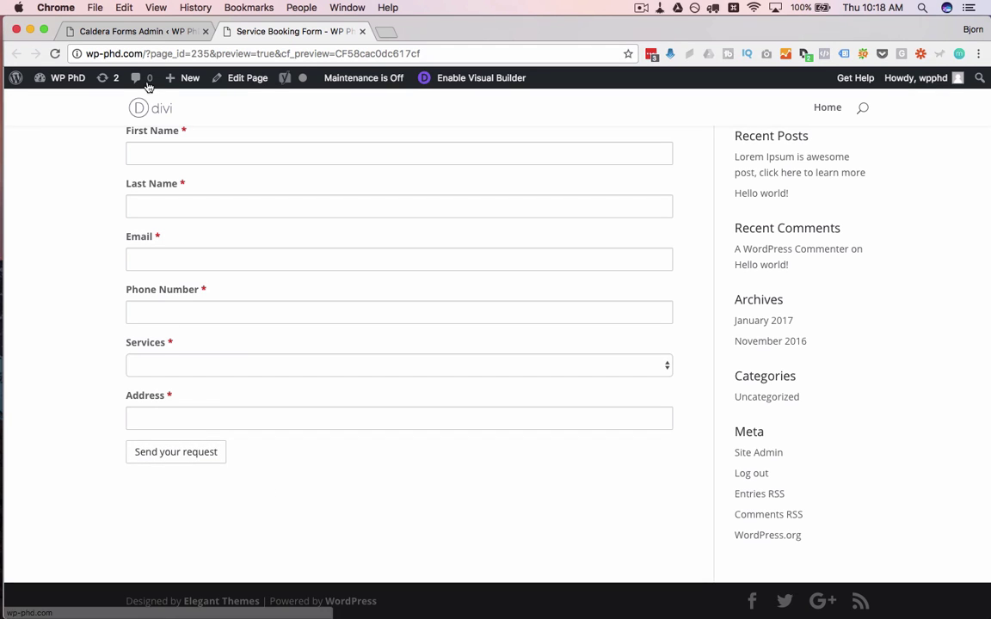
click(142, 31)
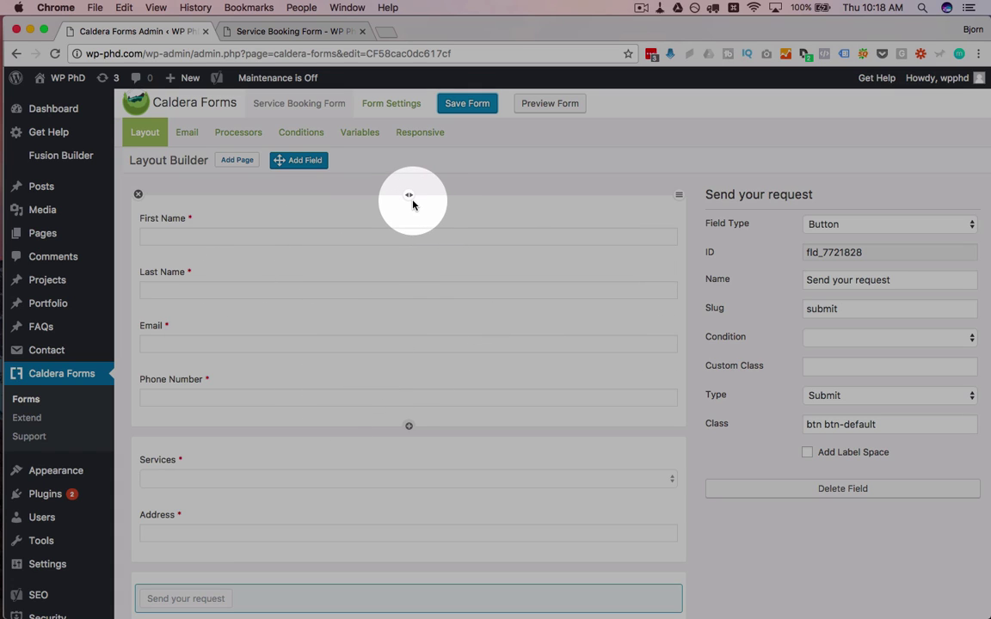
Step: Split the first row, move Last Name and Phone Number to the right column, save, and reload the preview
click(410, 197)
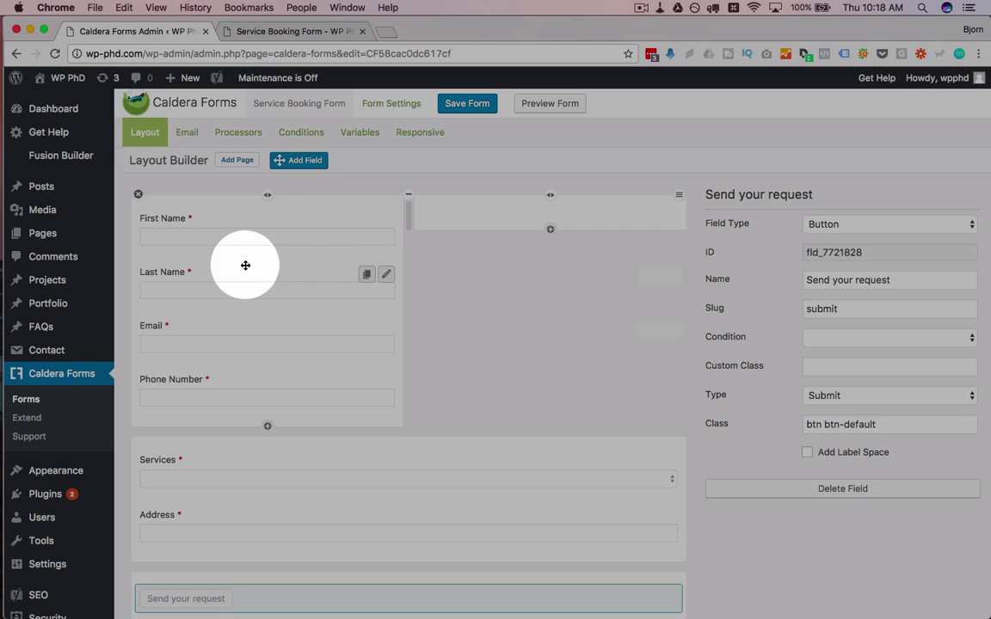
drag(241, 267, 401, 215)
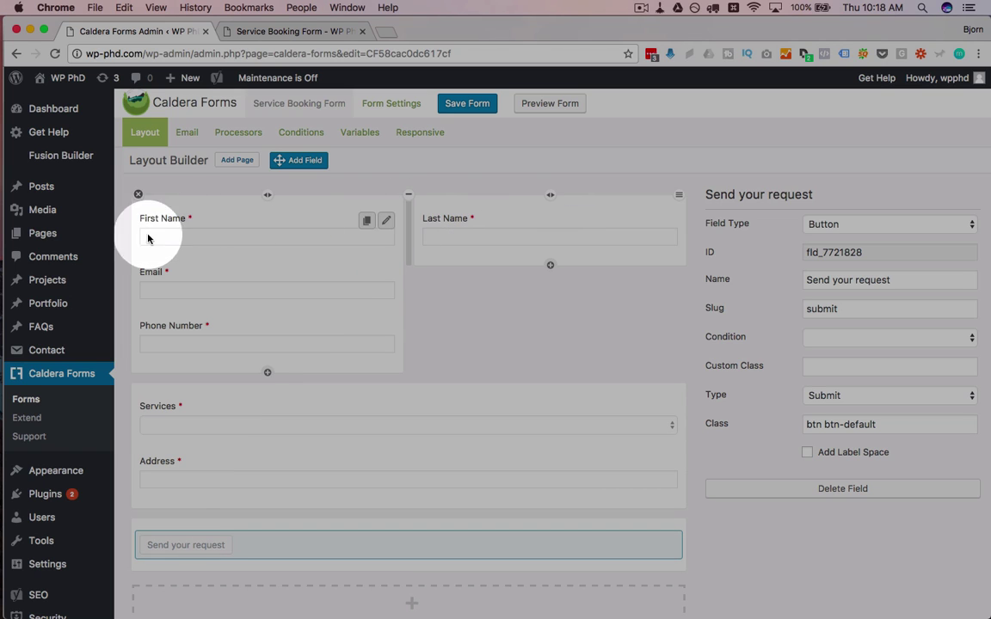
drag(172, 325, 514, 258)
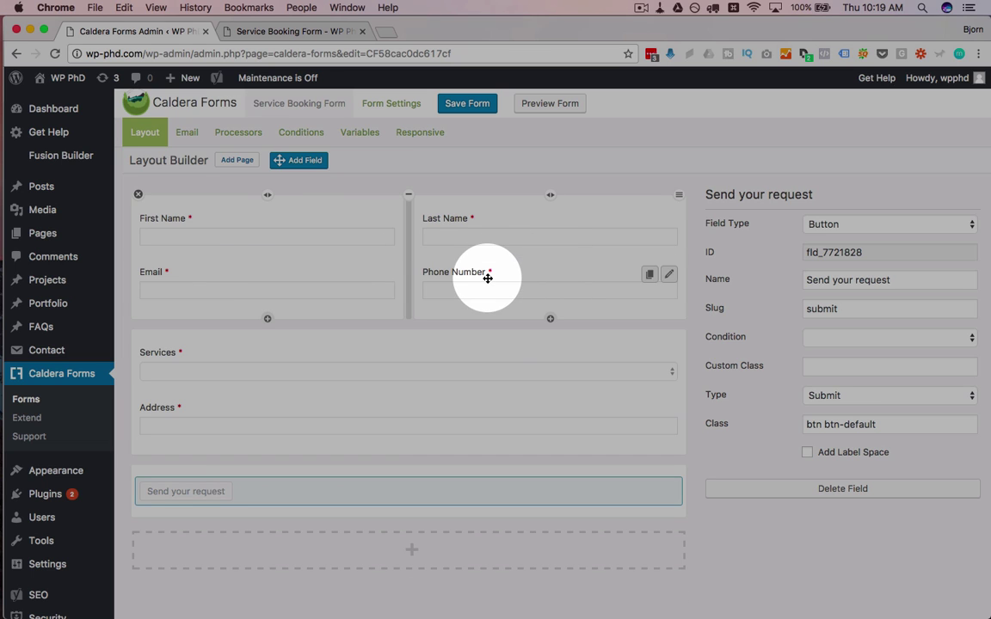
click(468, 104)
click(284, 31)
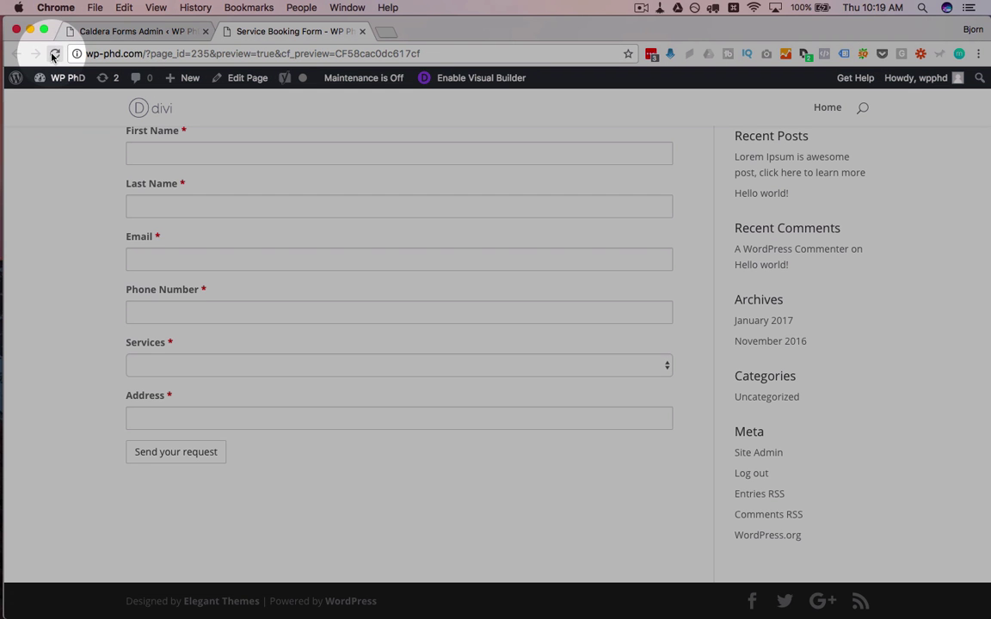
click(54, 53)
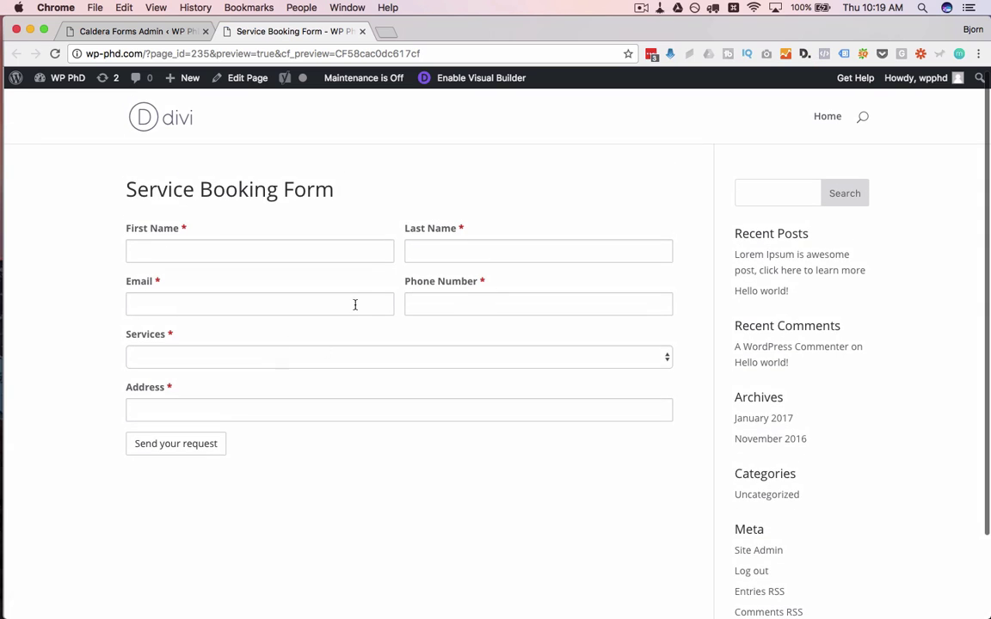
Step: Add a third column to the first row holding Services and Address, then reload the preview
click(142, 32)
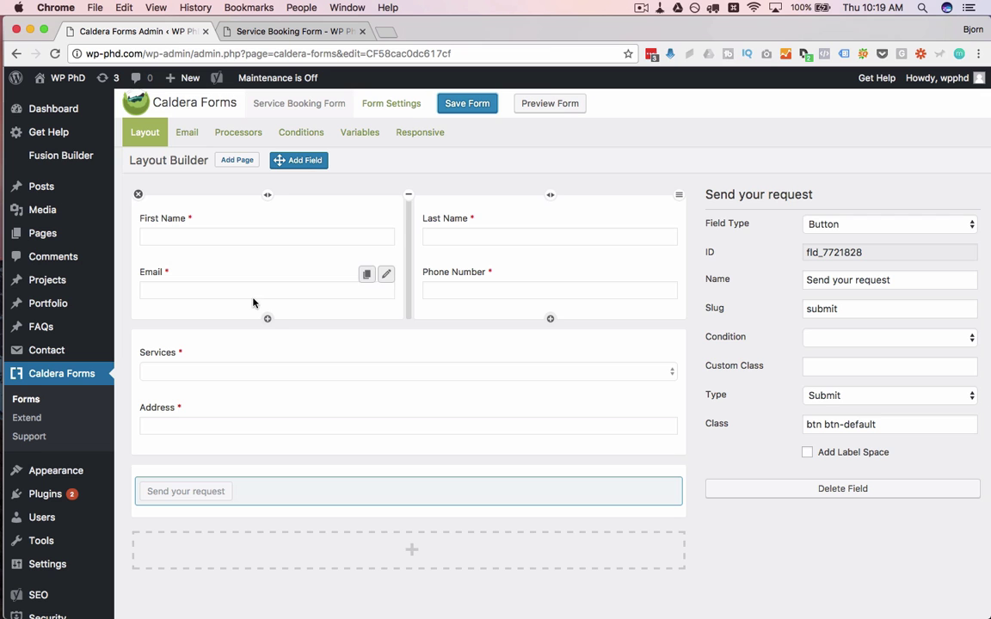
drag(549, 196, 547, 202)
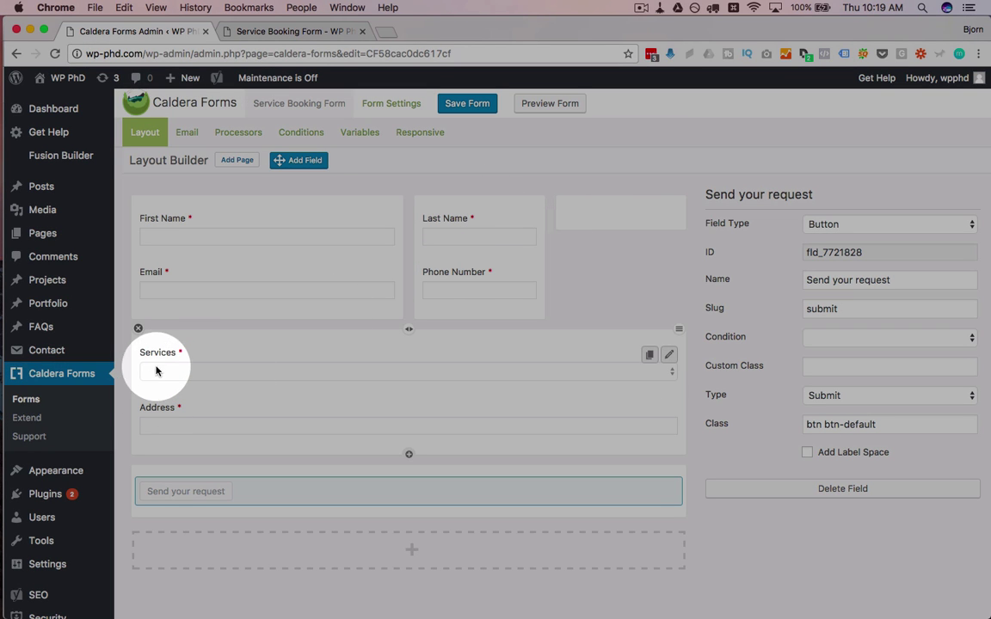
drag(164, 352, 597, 228)
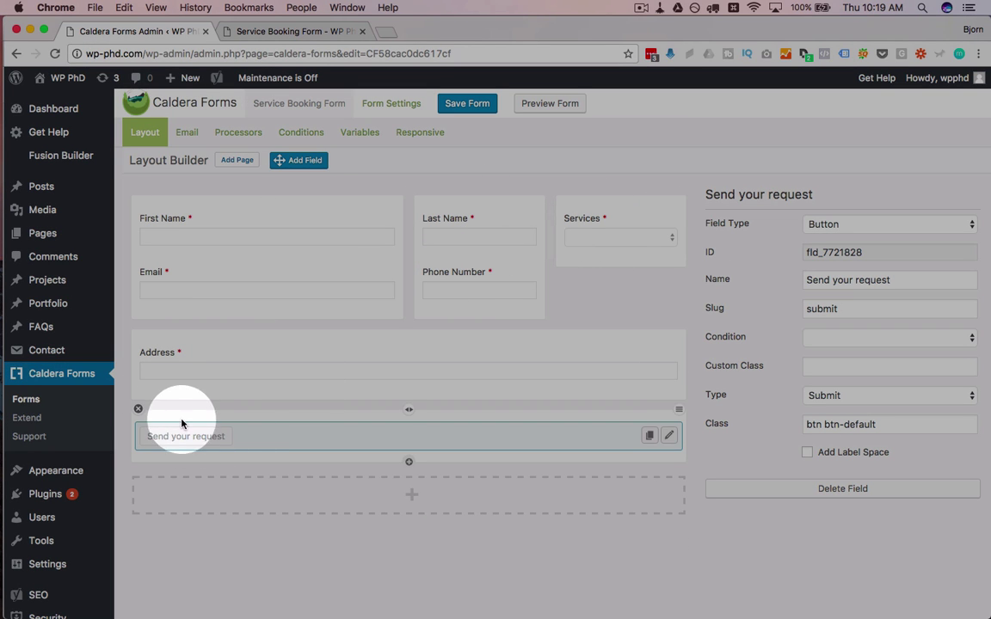
drag(164, 351, 601, 254)
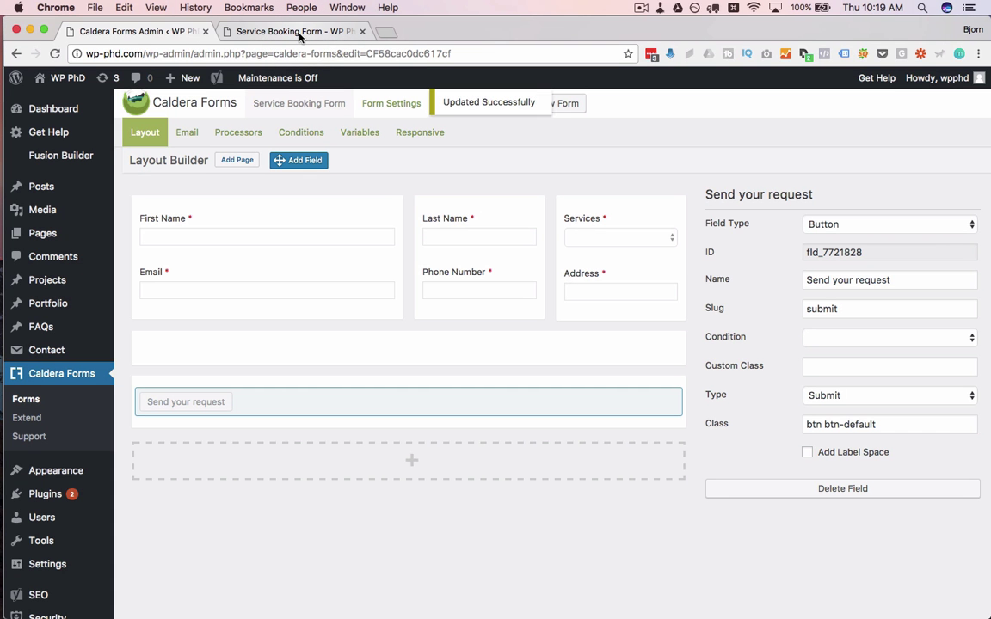
click(299, 34)
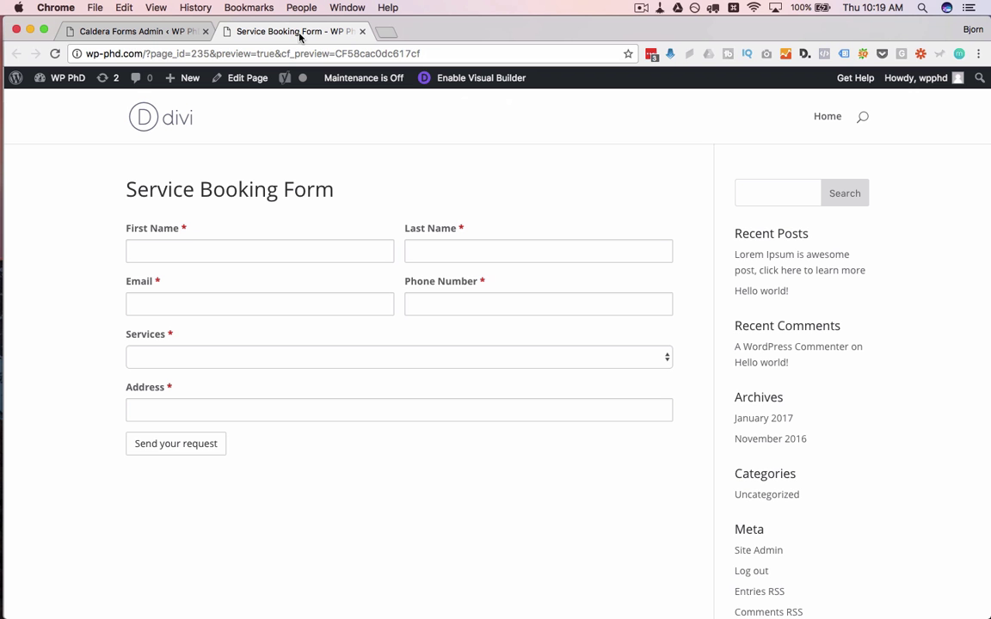
key(super+r)
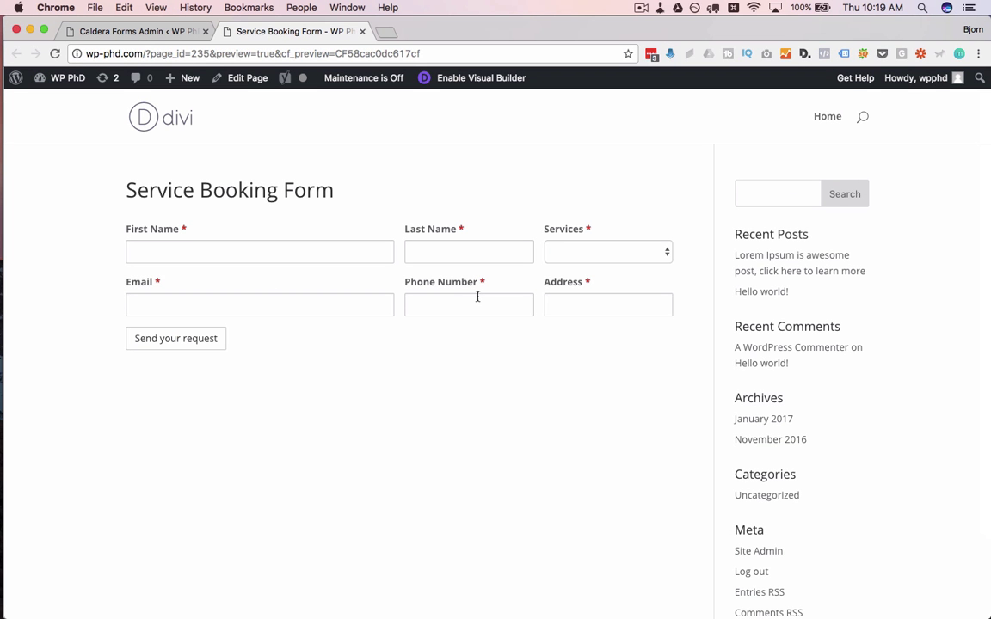
Step: Move Services and Address back to full-width rows, remove the third column, and save the form
click(158, 34)
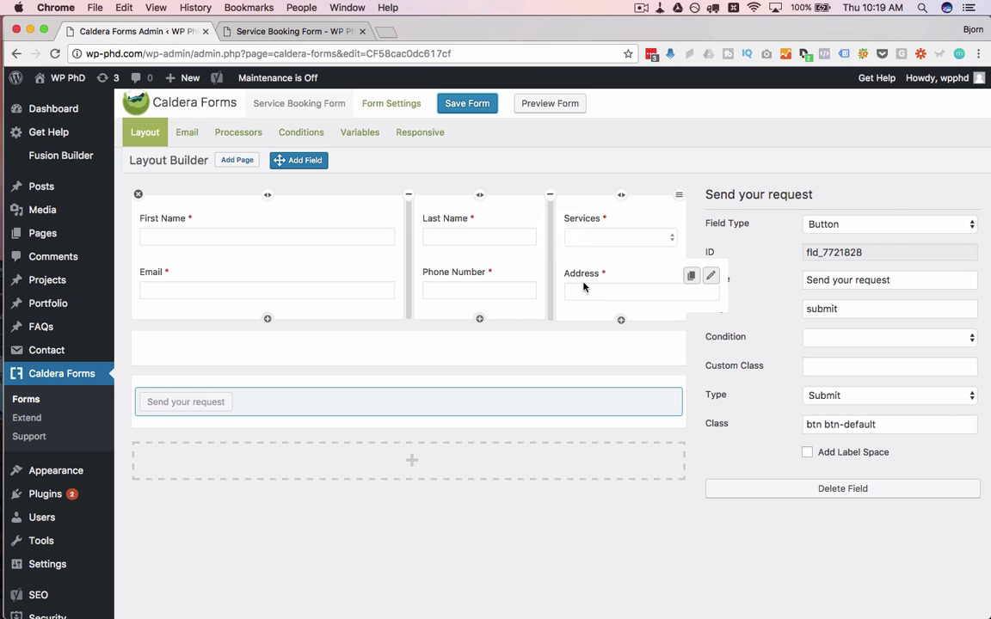
drag(567, 281, 245, 357)
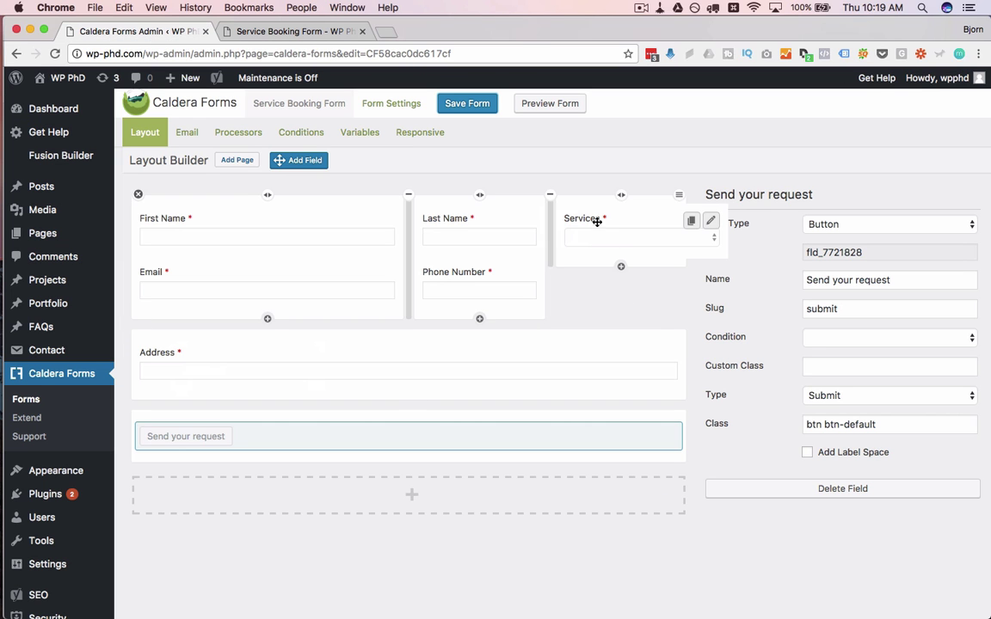
drag(597, 222, 261, 378)
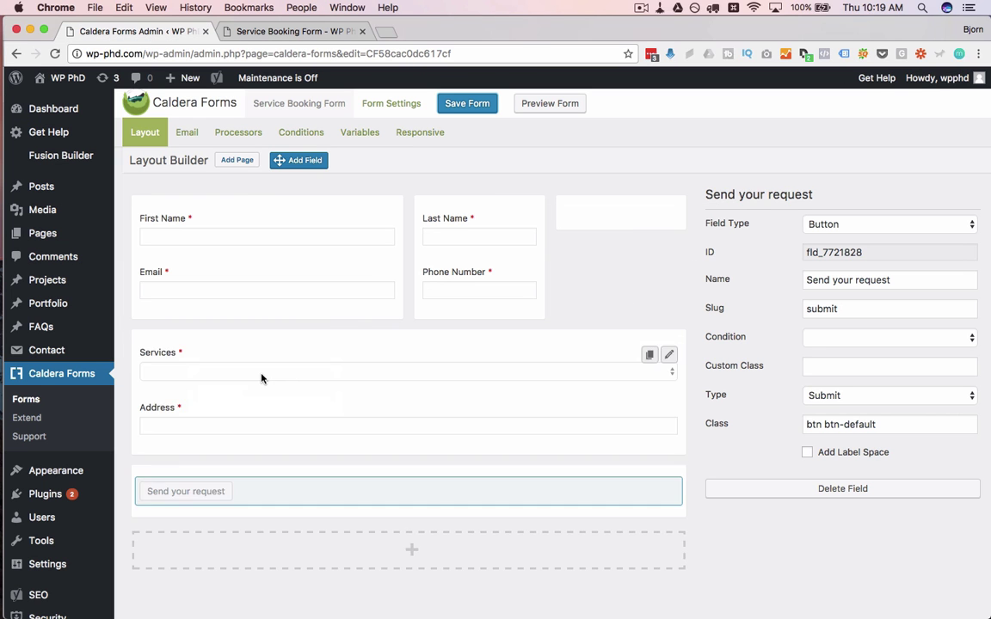
click(549, 198)
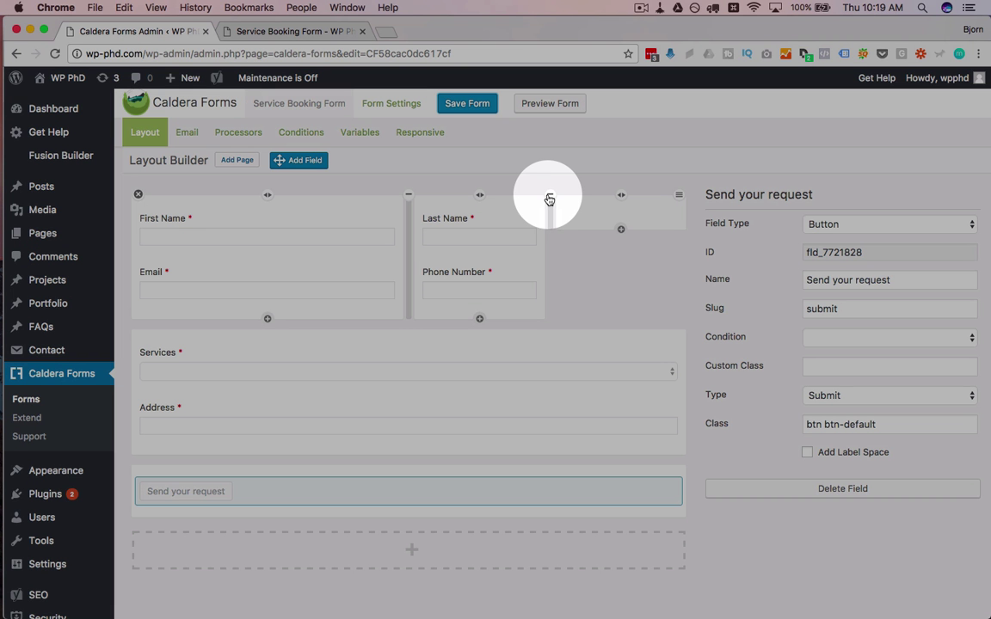
drag(551, 200, 592, 300)
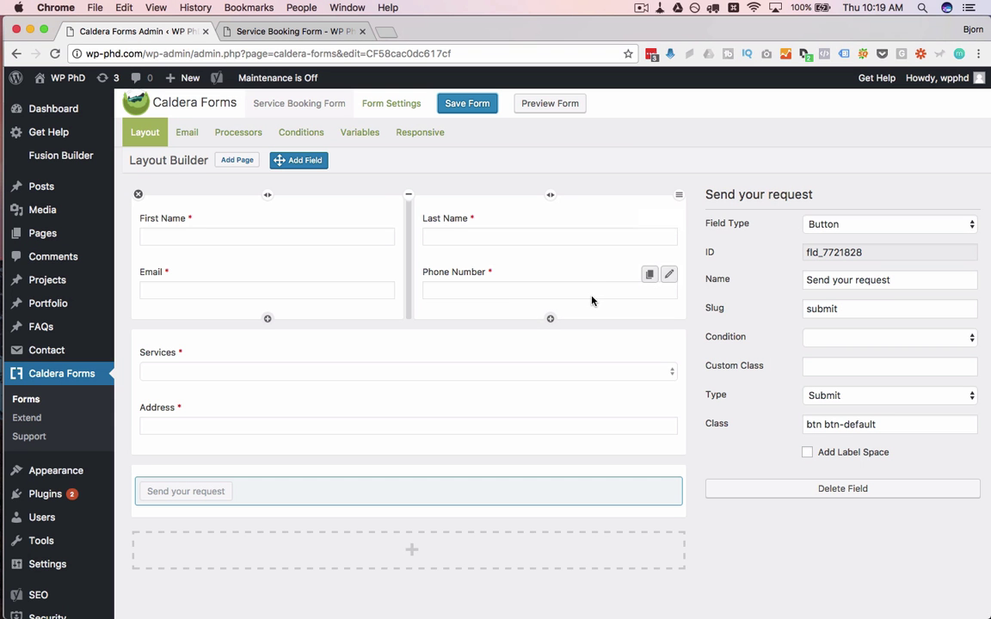
click(467, 104)
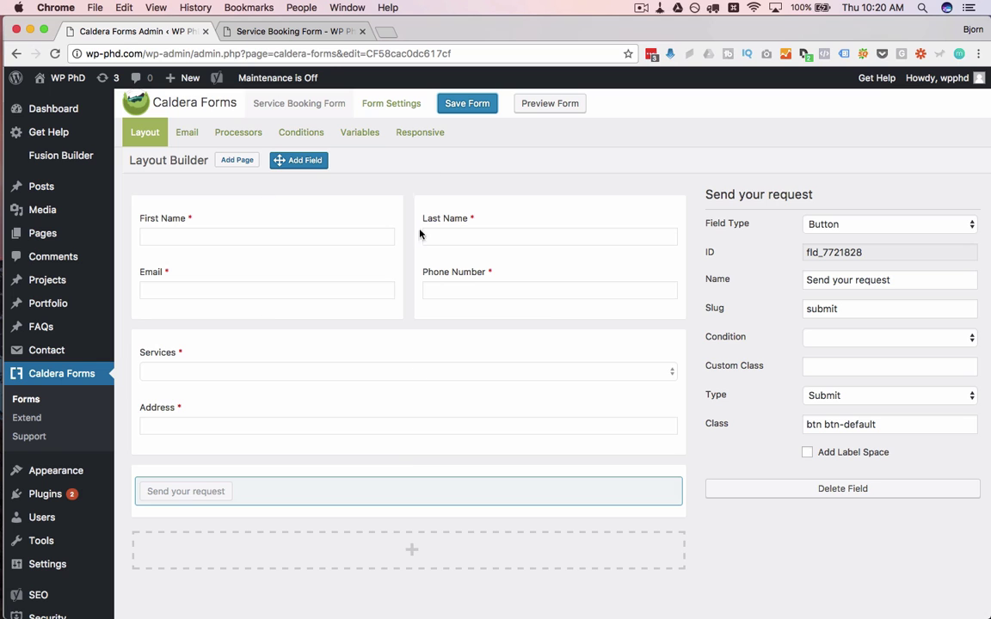
click(289, 31)
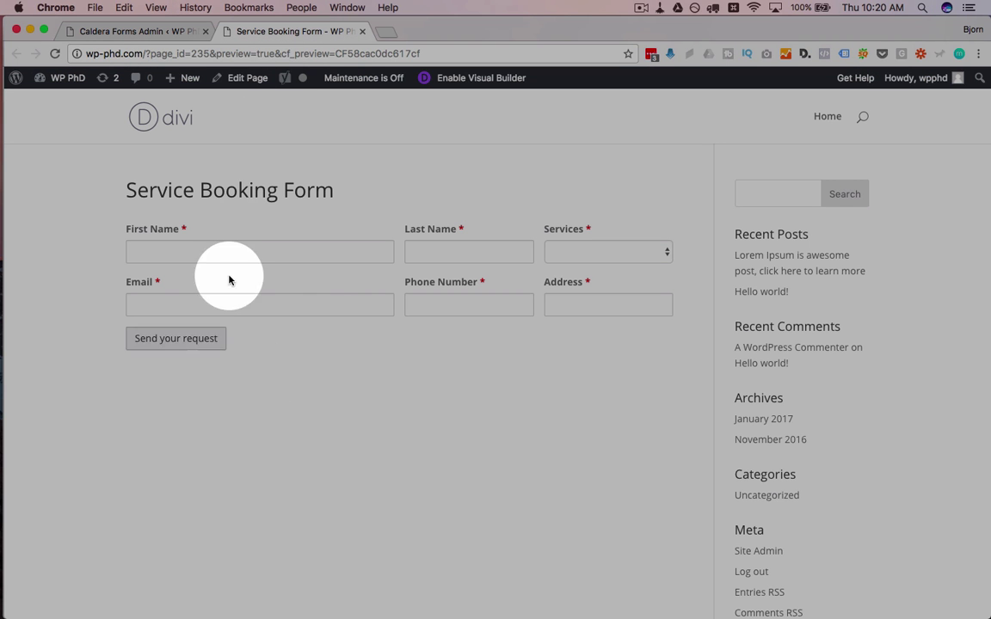
Step: Add a Page 2 to the form and open it for editing
click(137, 31)
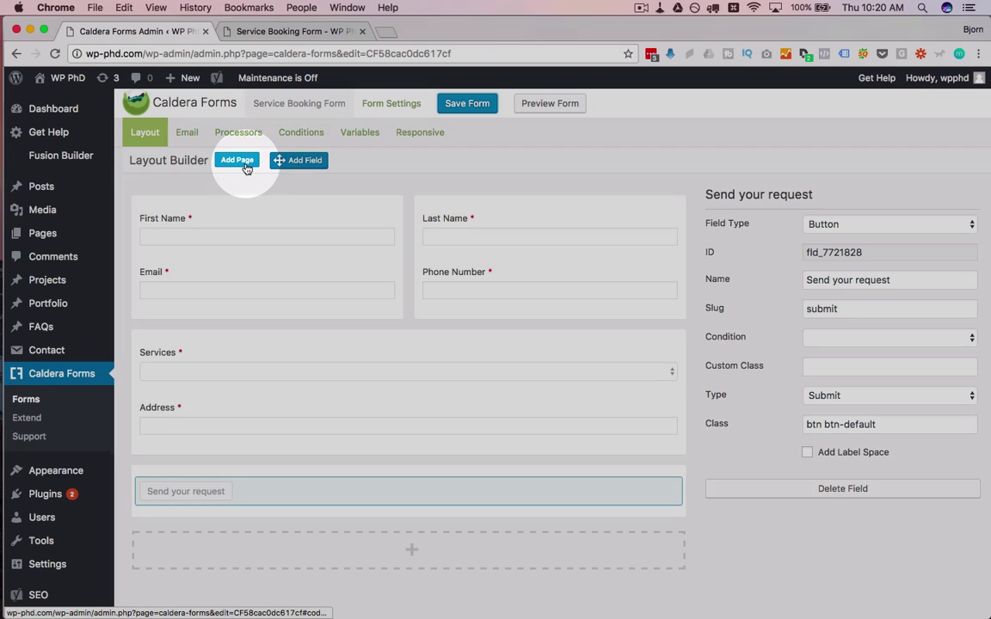
click(235, 161)
click(151, 196)
click(187, 196)
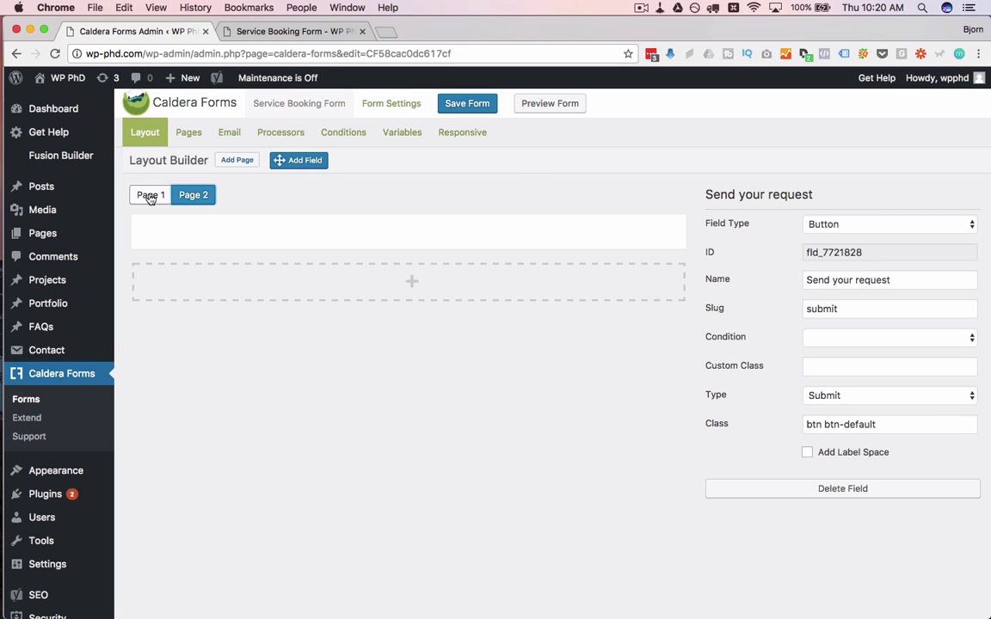
click(149, 197)
click(187, 196)
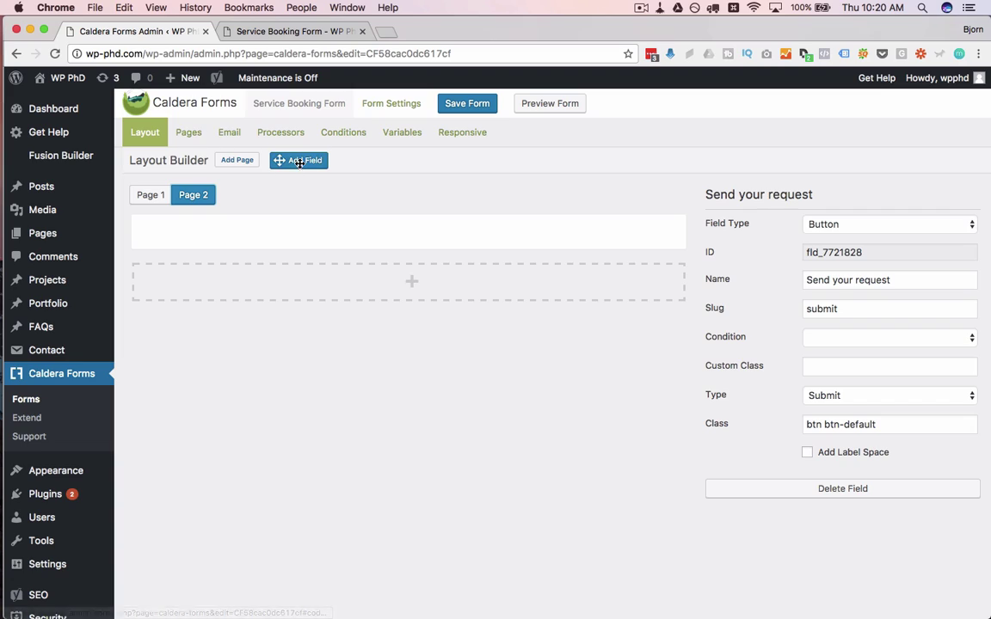
Step: Place a Single Line Text field named 'This is page 2' on Page 2 and save
drag(273, 156, 317, 237)
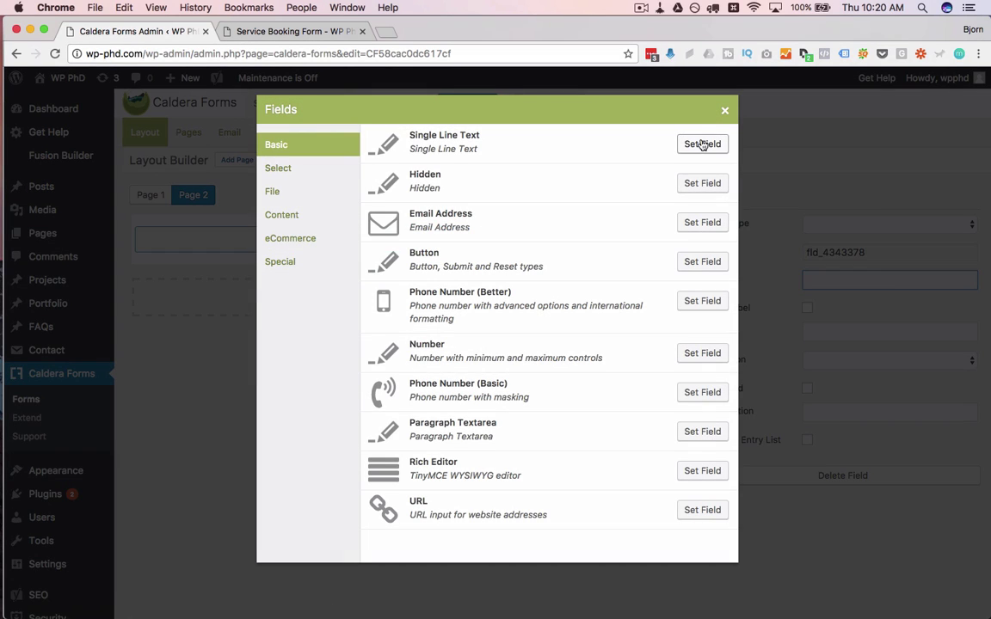
click(703, 144)
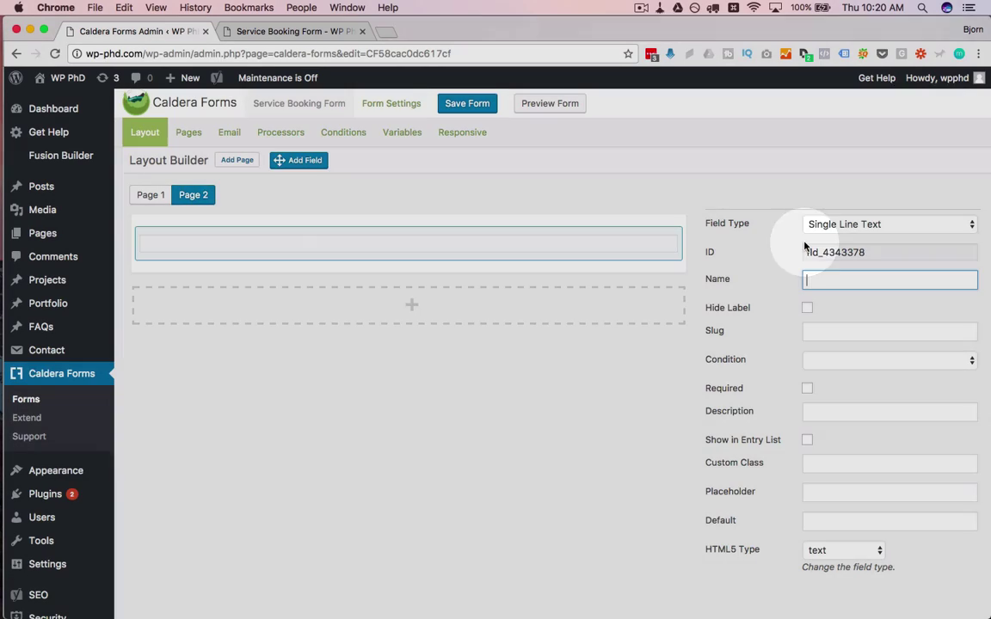
click(820, 277)
text(Thisis page 2)
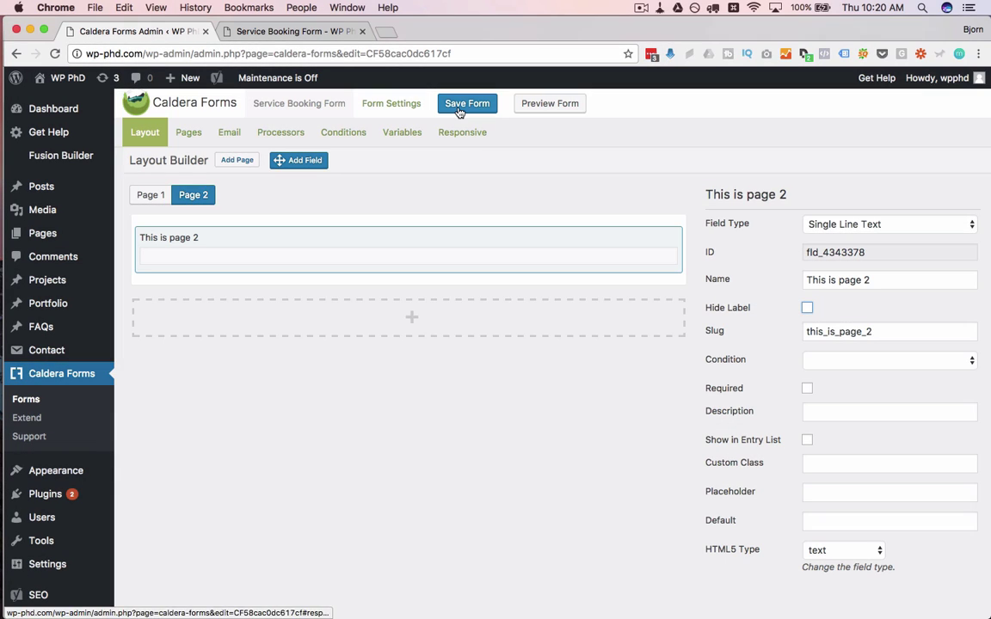
click(459, 108)
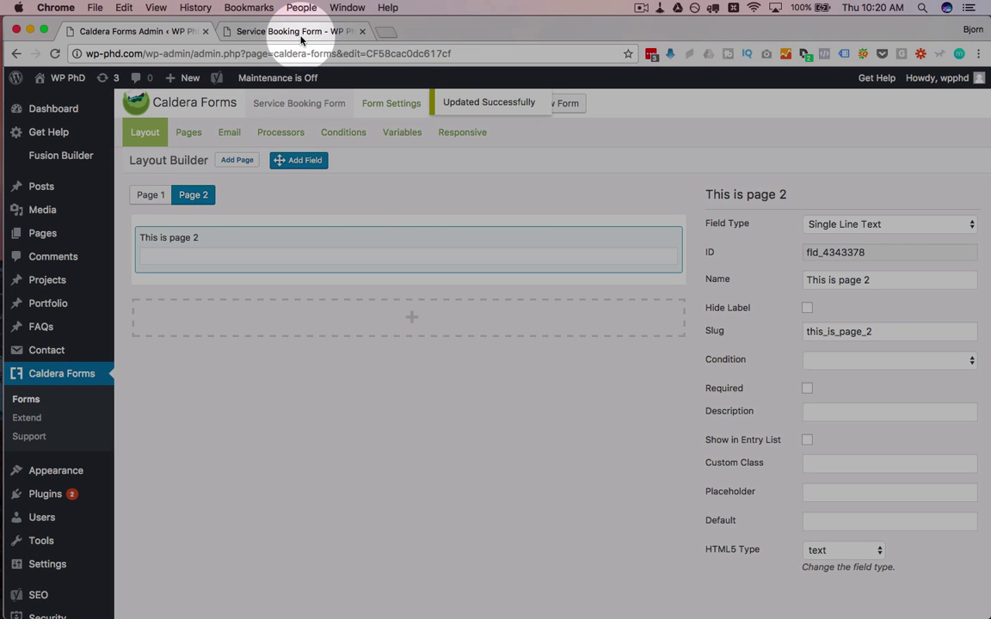
Step: Reload the booking form preview to show the updated two-page form
click(297, 32)
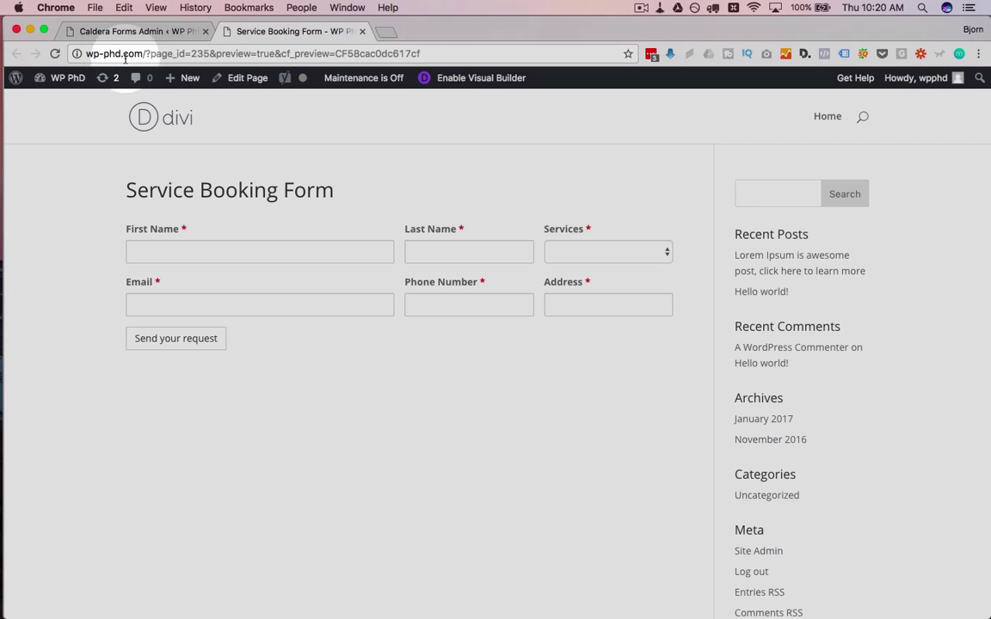
key(super+r)
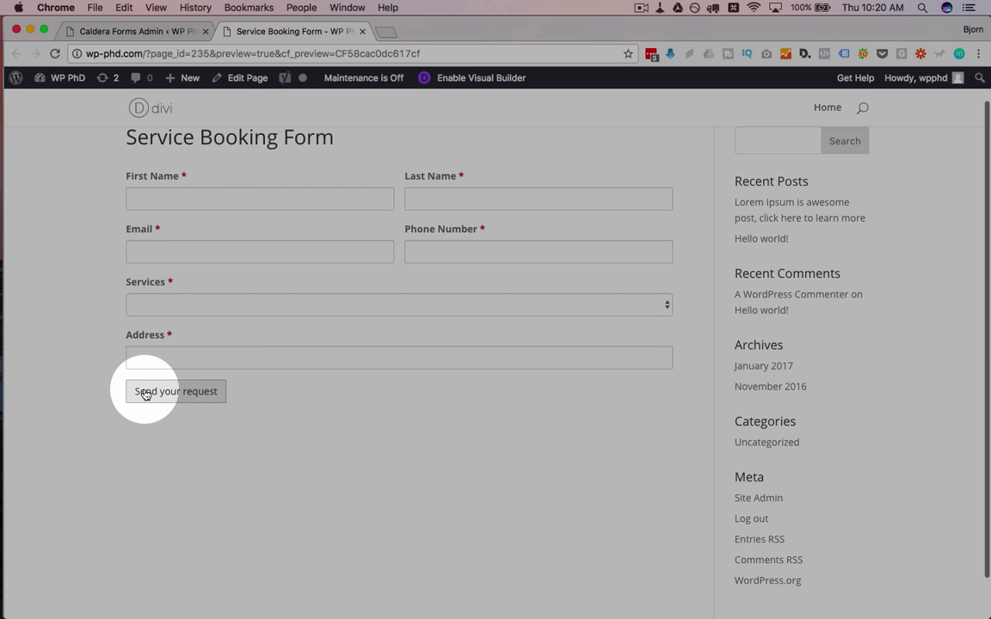
scroll(143, 391, up, 2)
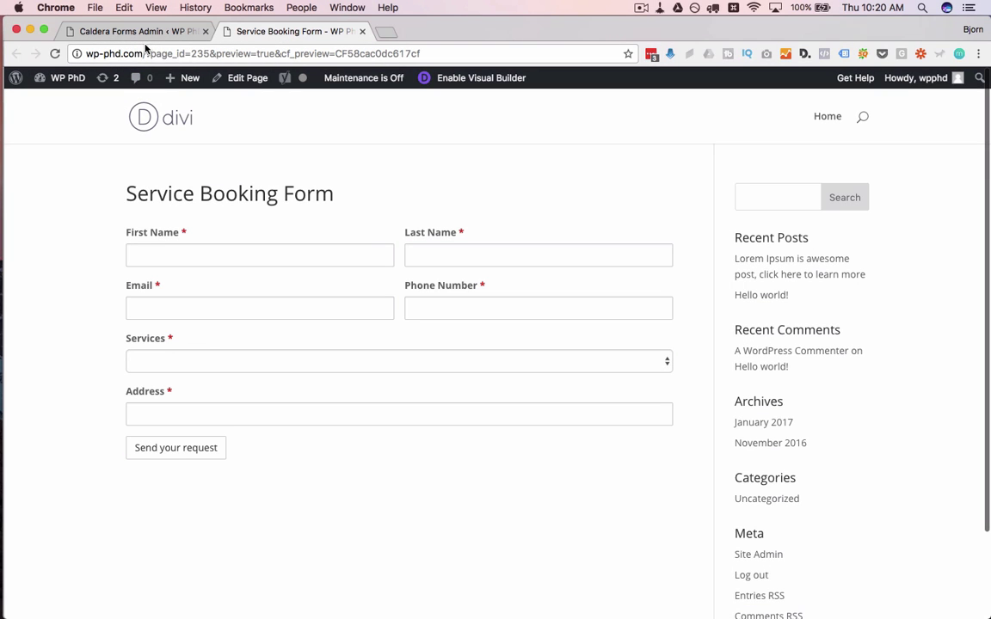
Step: Change Page 1's Send your request button to a Next Page button named 'Next page', slug next_page
click(144, 35)
click(146, 195)
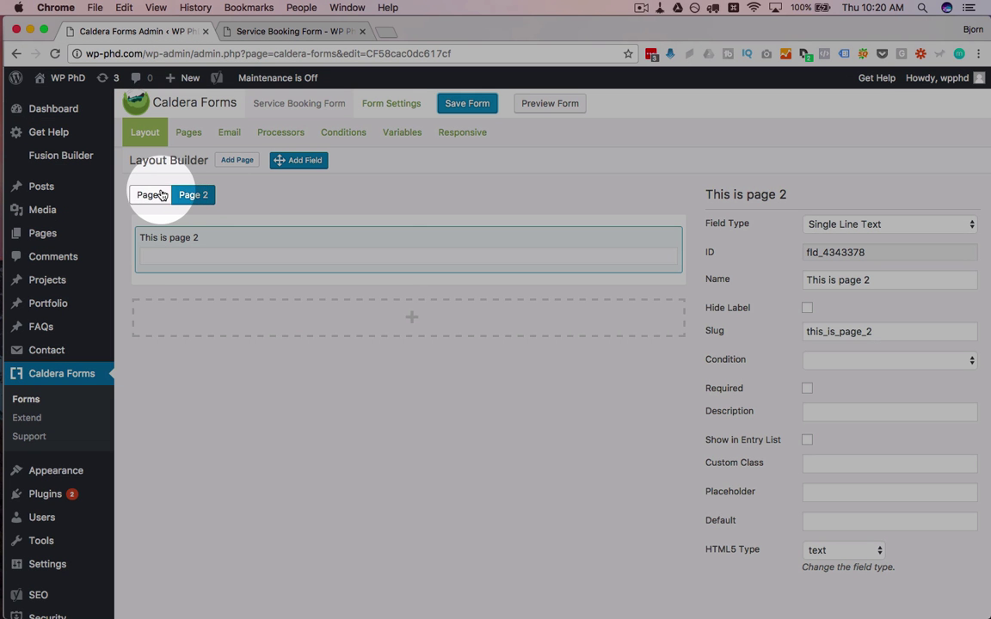
scroll(232, 400, down, 2)
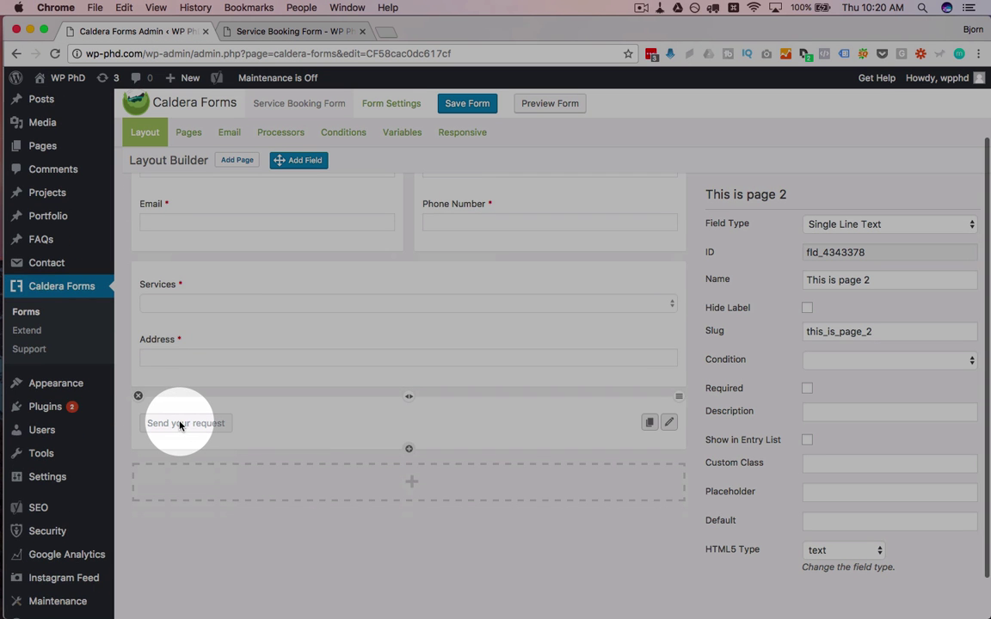
click(670, 427)
scroll(763, 400, down, 1)
click(833, 398)
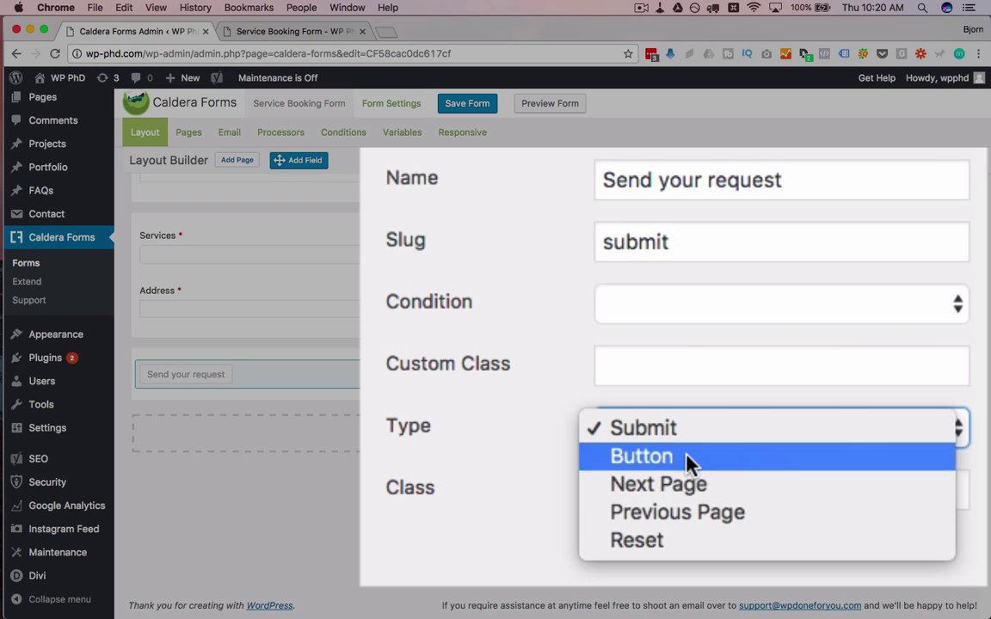
click(686, 486)
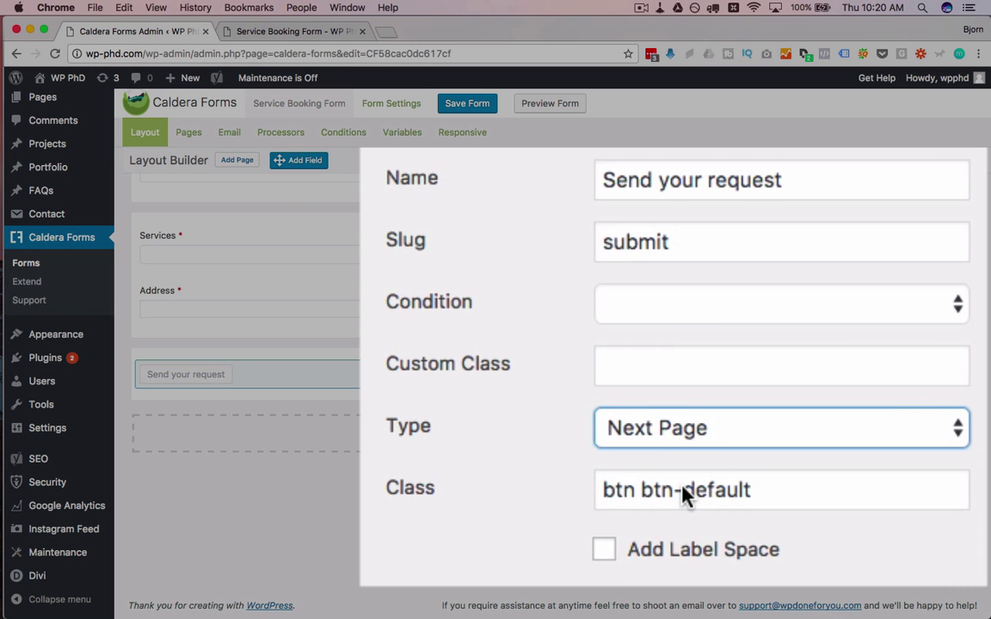
drag(801, 166, 543, 187)
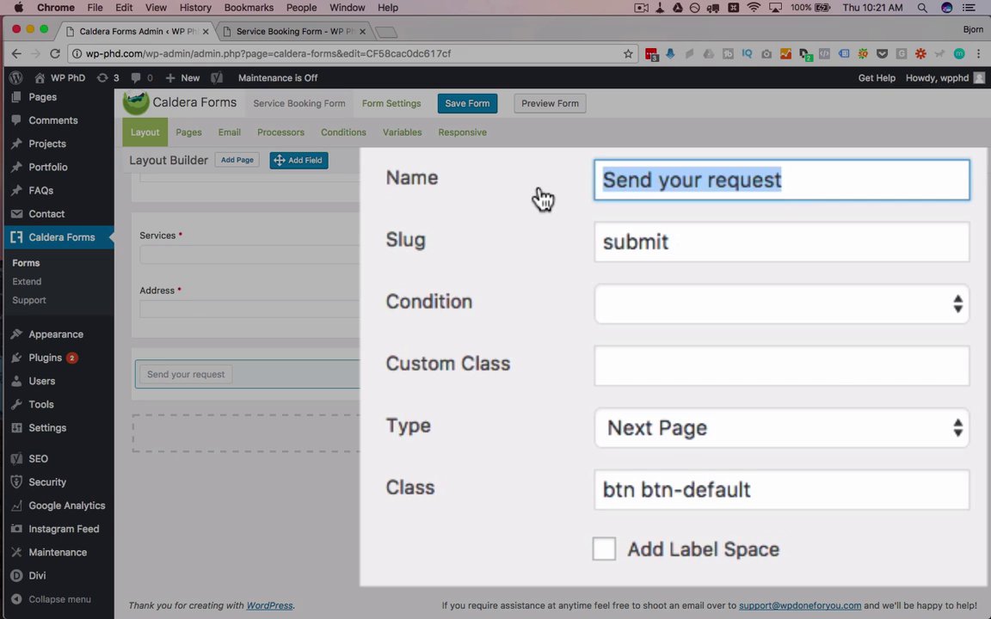
text(Next page)
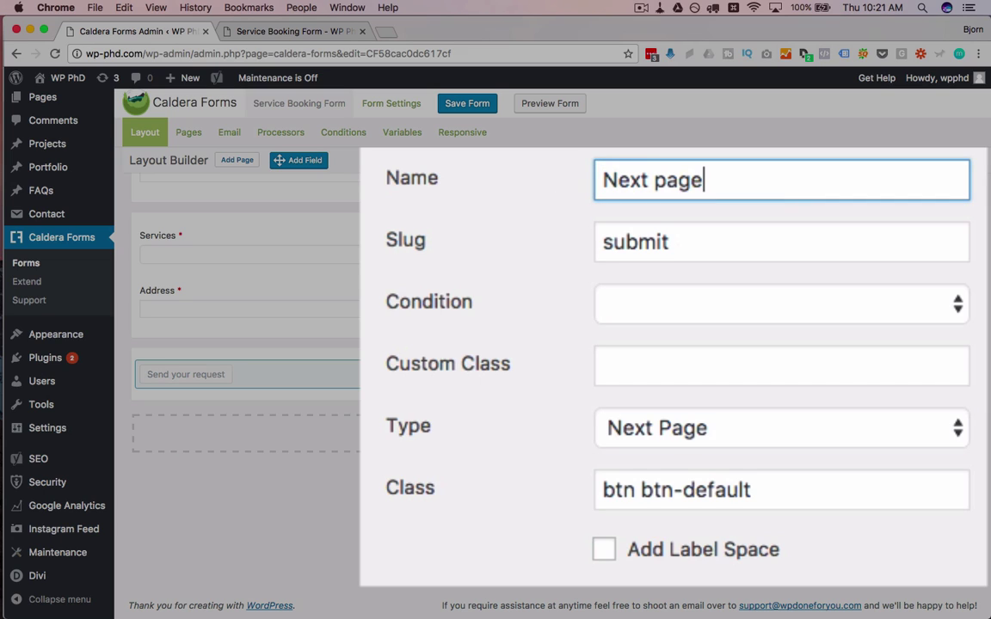
key(Tab)
text(next_page)
key(Tab)
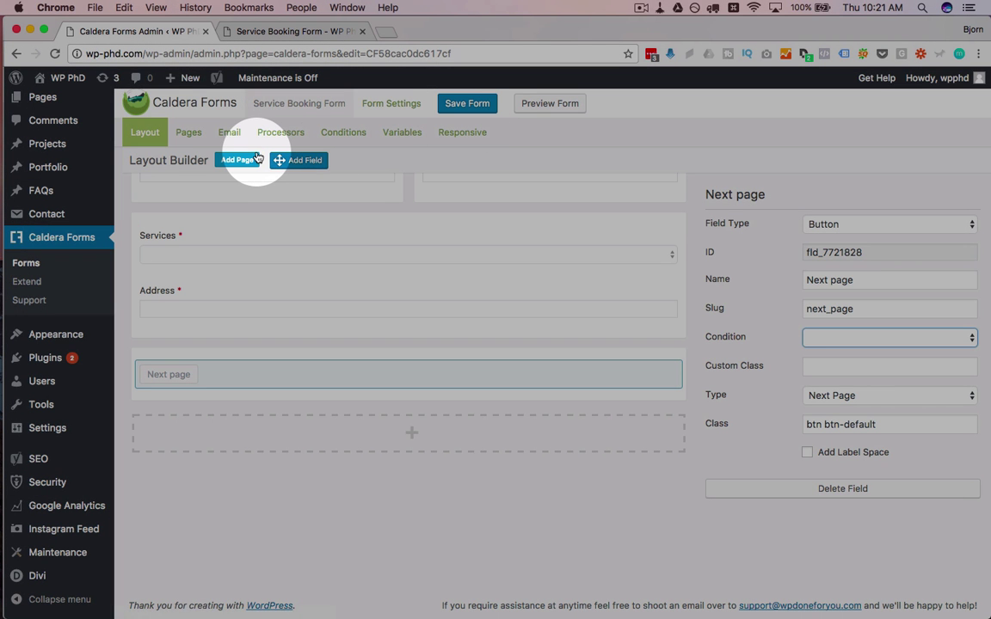
scroll(251, 184, up, 3)
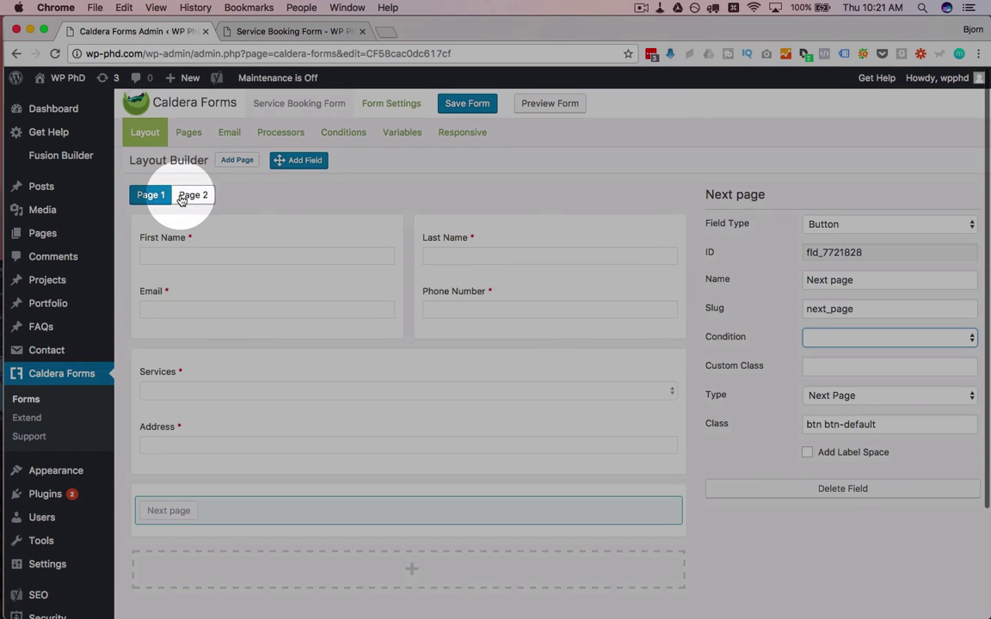
Step: Add a Button field named Submit (slug submit) to page 2 and save the form
click(196, 196)
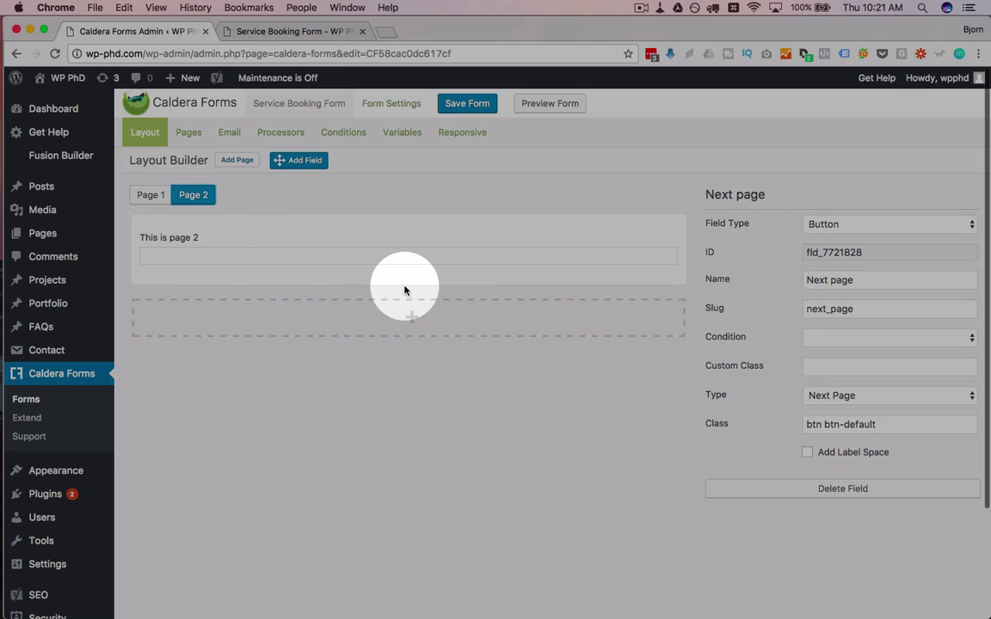
drag(307, 211, 338, 272)
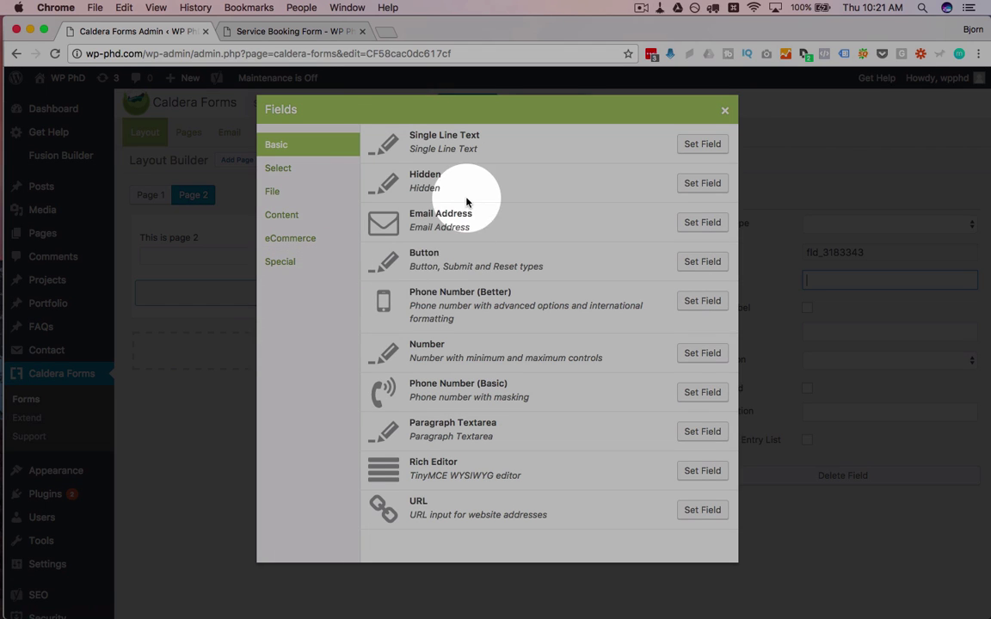
click(700, 262)
text(S)
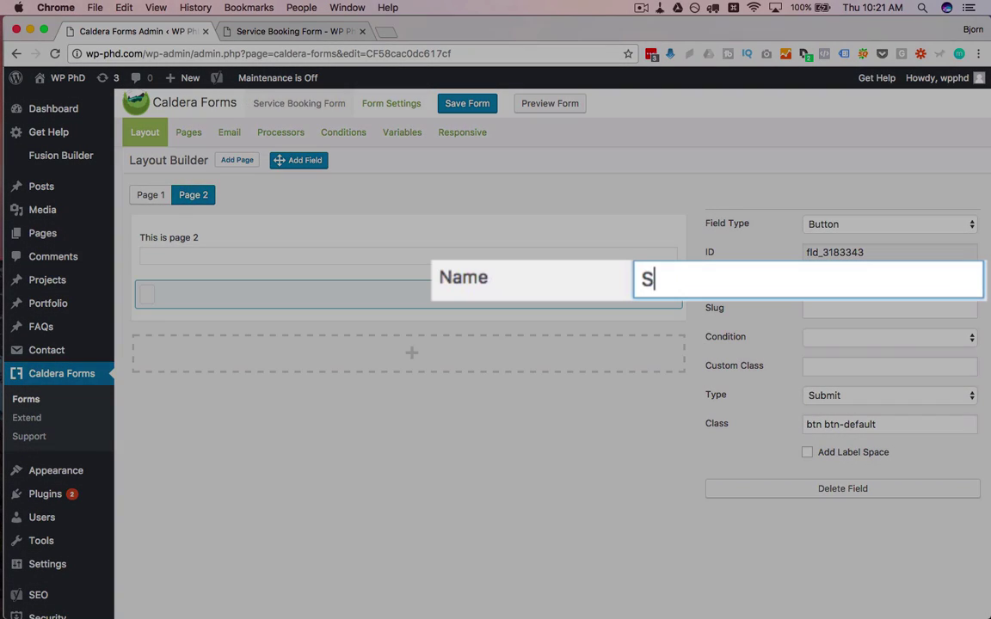
text(ubmit)
key(Tab)
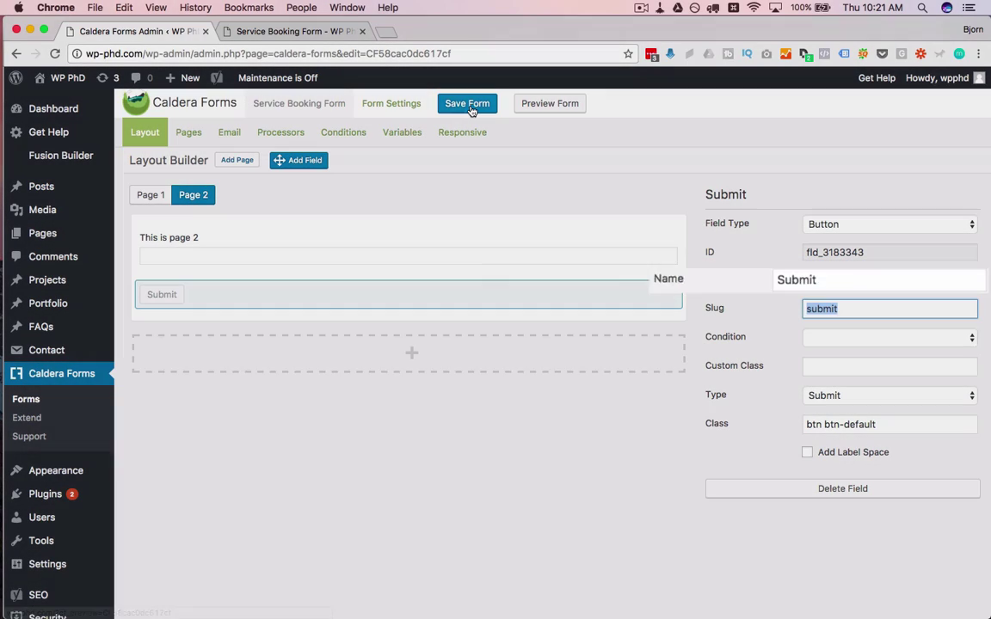
click(468, 104)
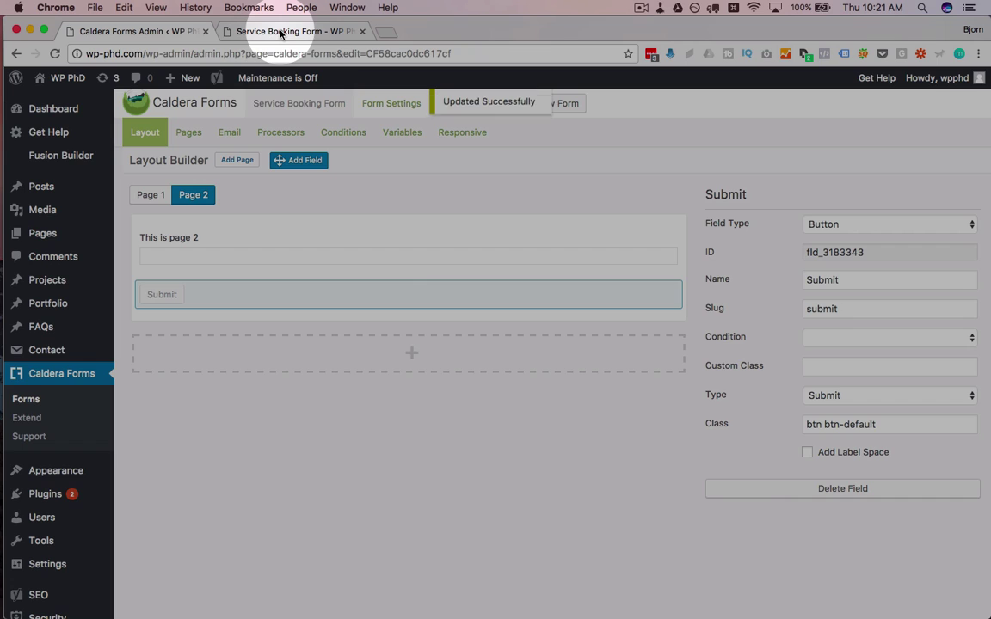
Step: Reload the site preview and fill in the first and last name fields on page 1
click(282, 32)
click(54, 53)
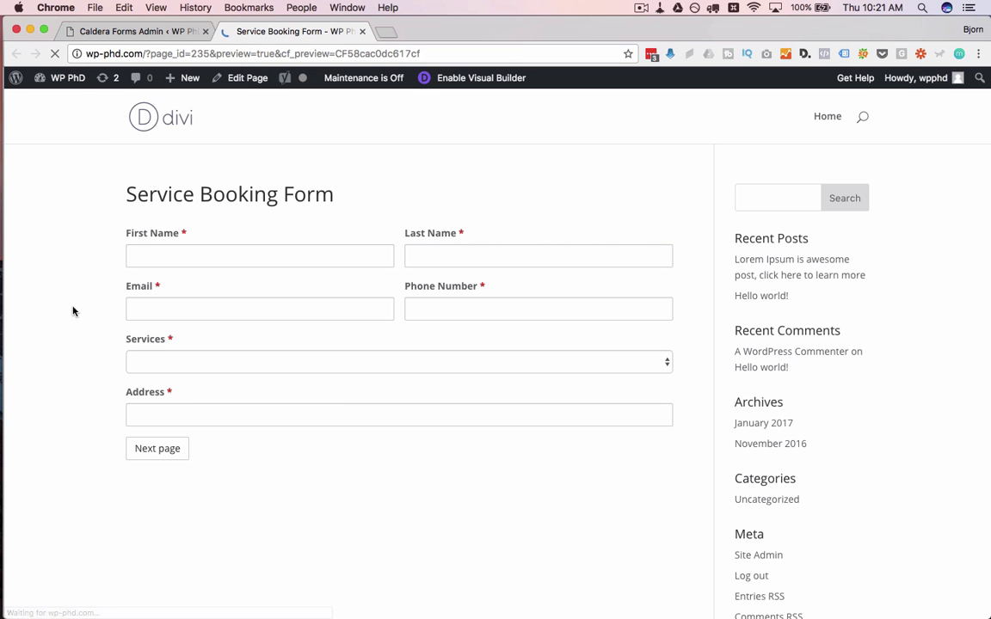
click(288, 254)
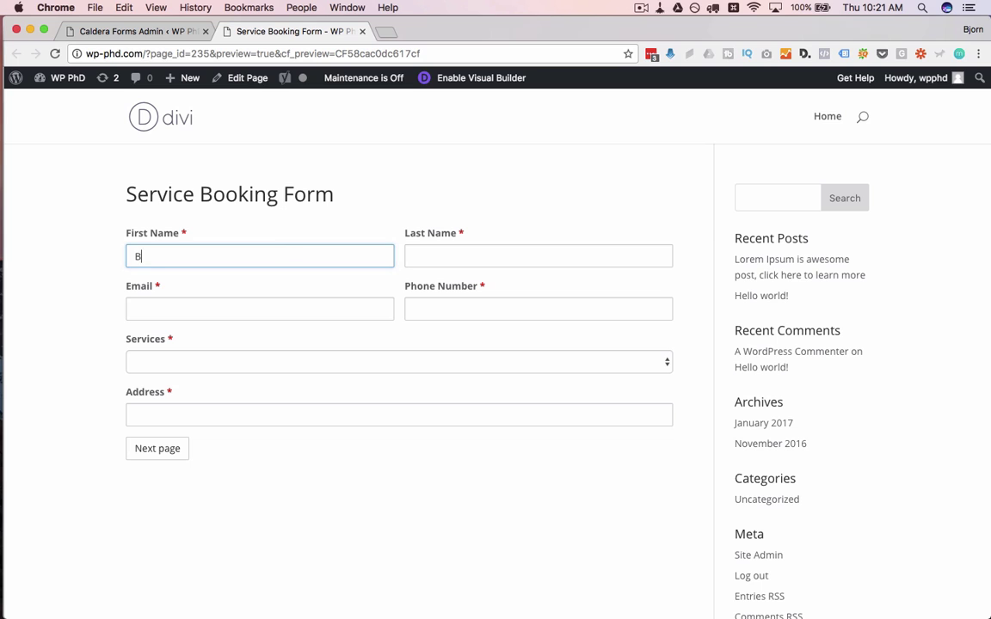
click(258, 309)
click(411, 255)
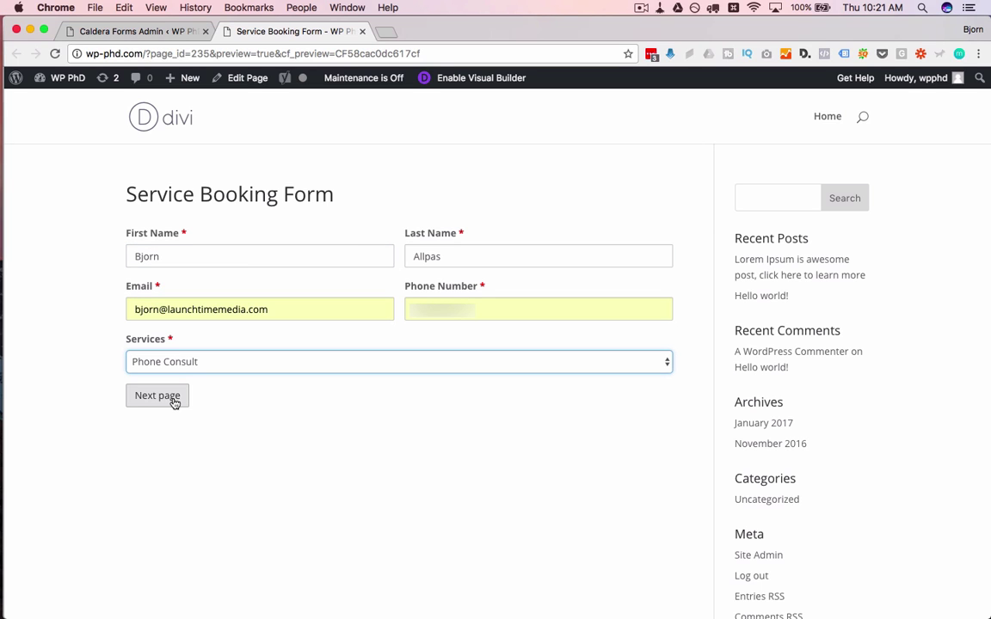
Step: Go to the form's second page, enter 'Test' in its text field and submit
click(173, 401)
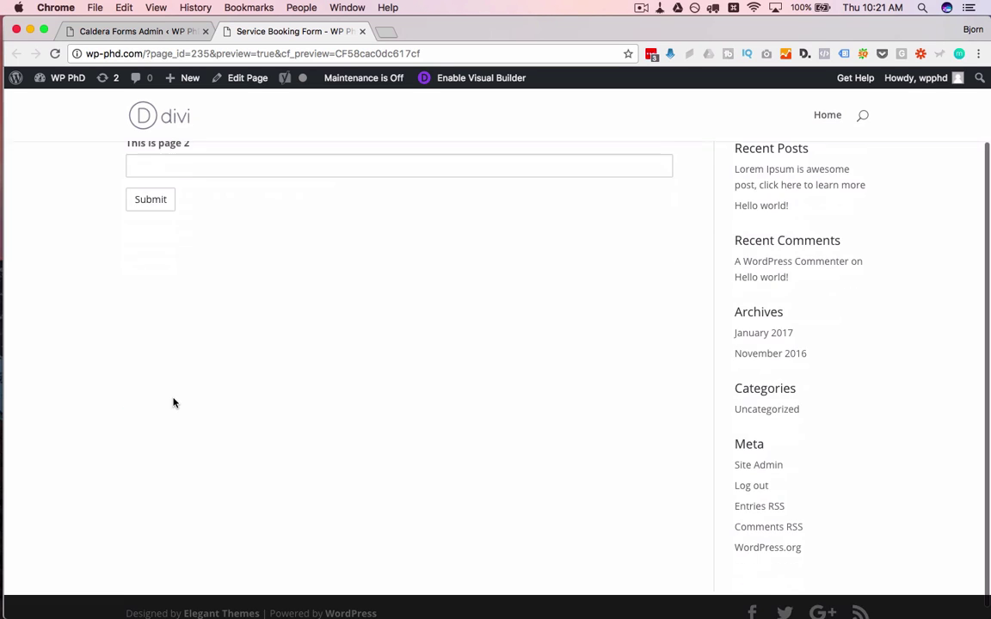
click(159, 250)
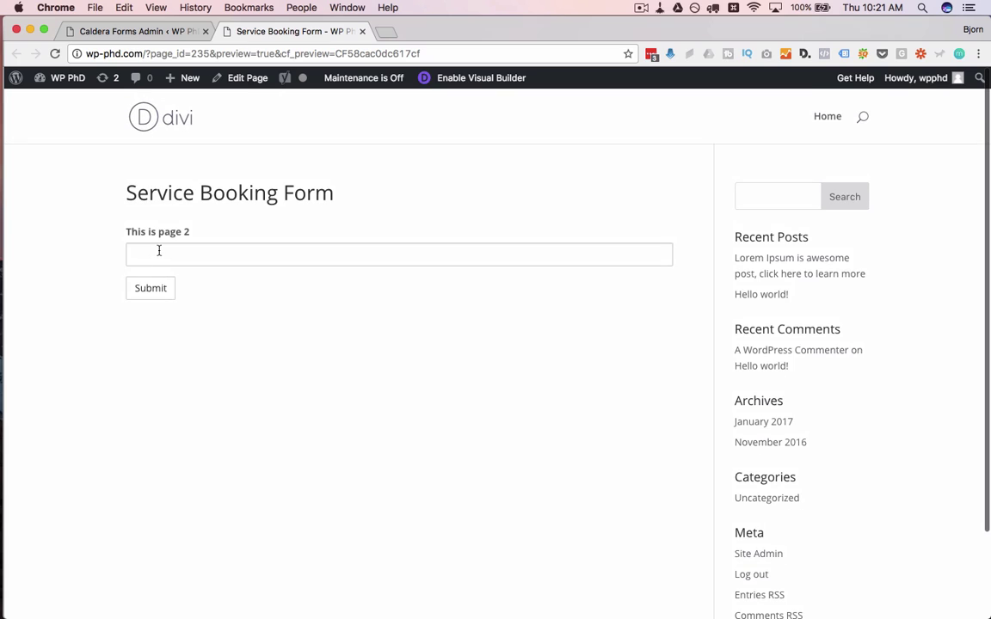
text(Test)
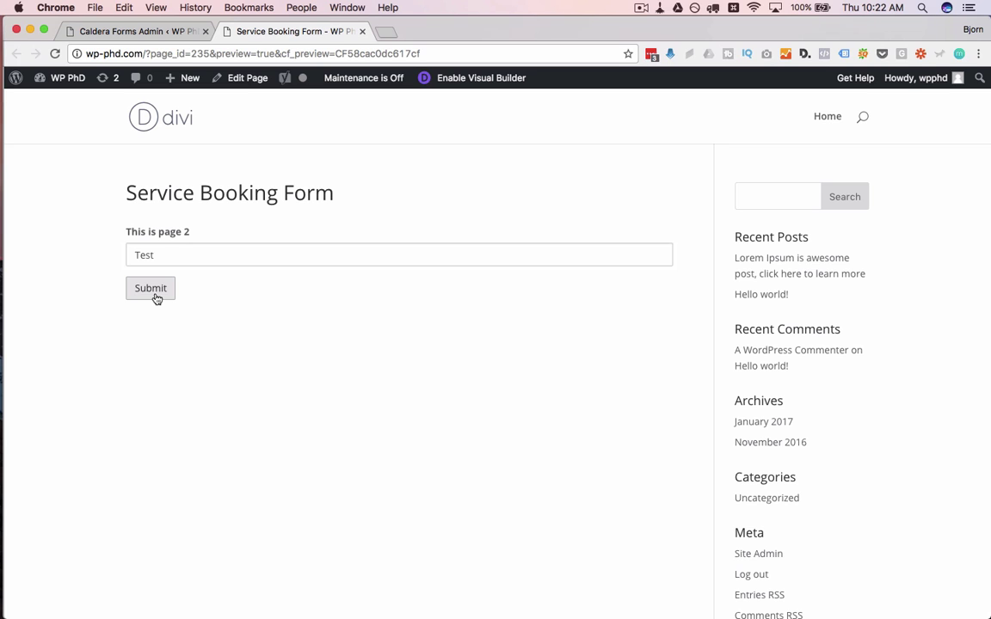
click(153, 292)
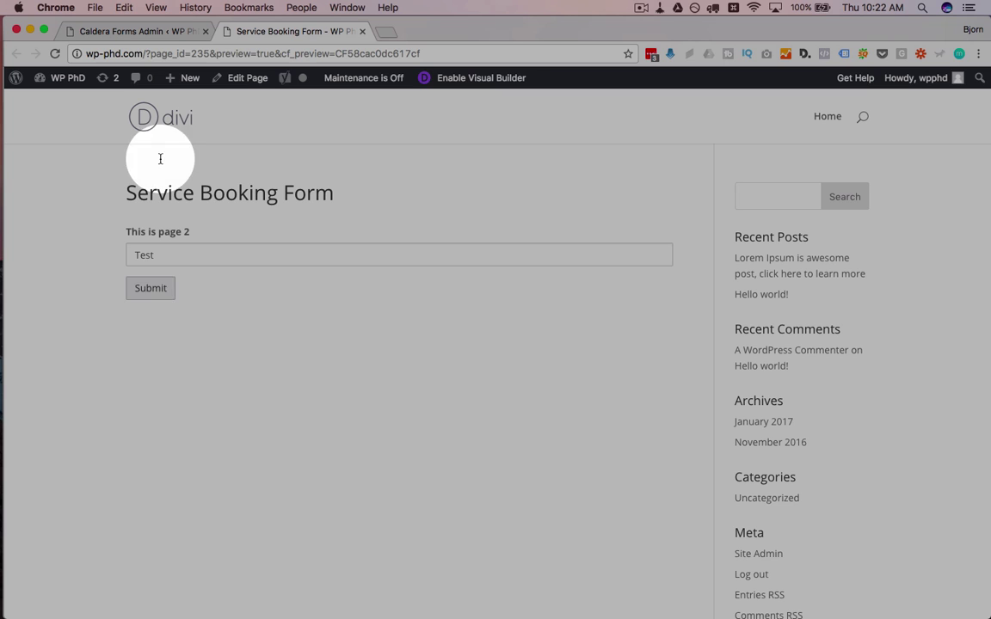
Step: Bring up the form's Email notification settings, scrolled down to the Email Message box
click(148, 31)
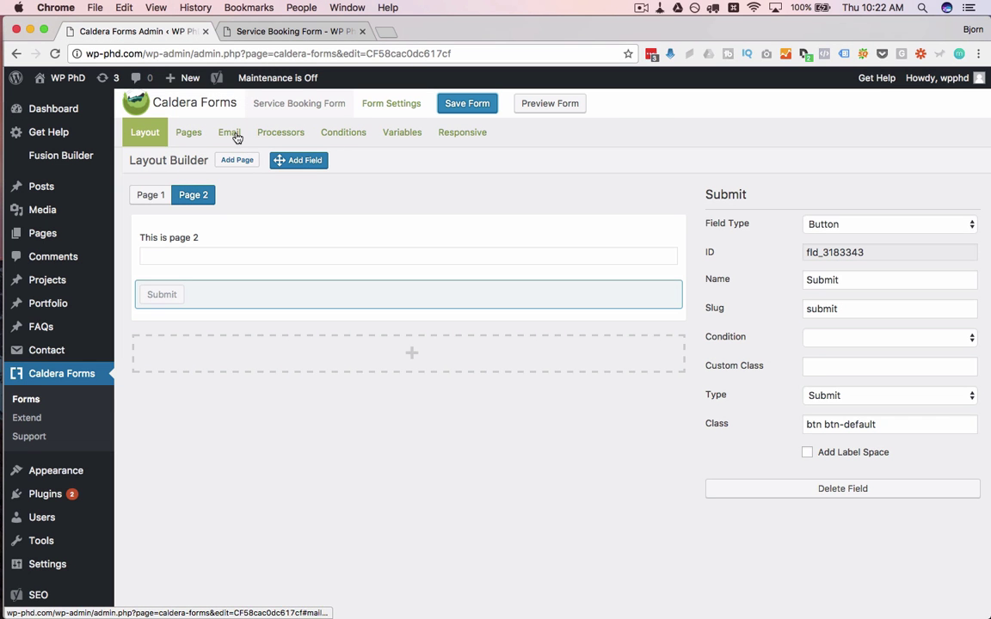
click(234, 135)
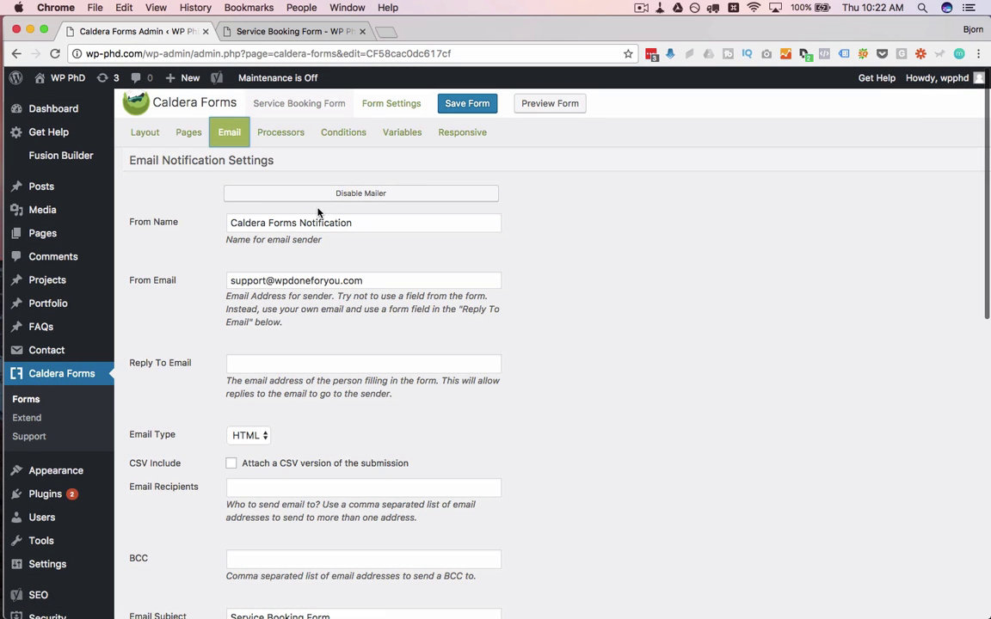
click(408, 198)
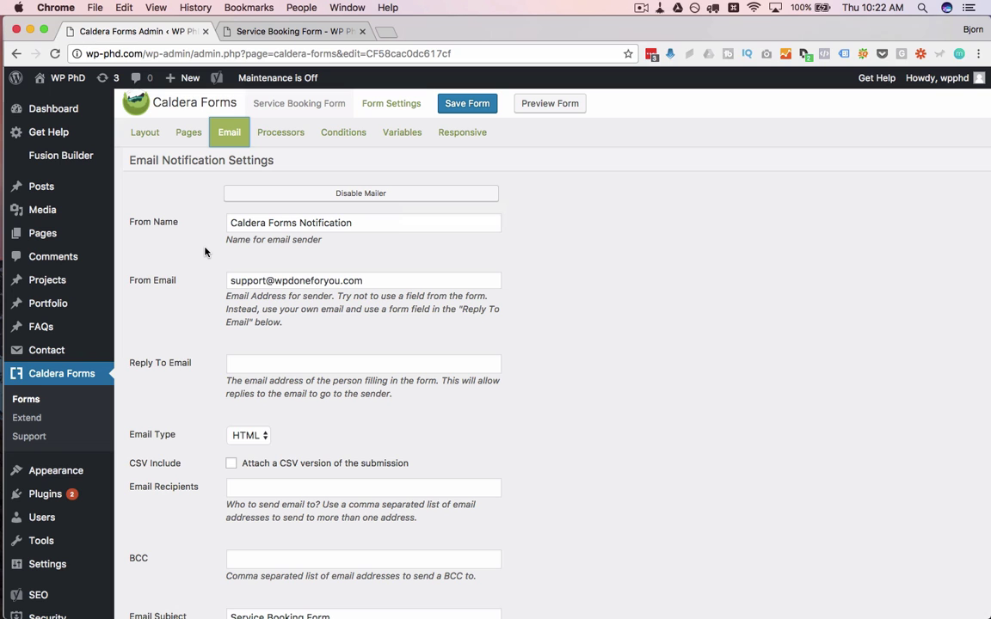
scroll(204, 252, down, 10)
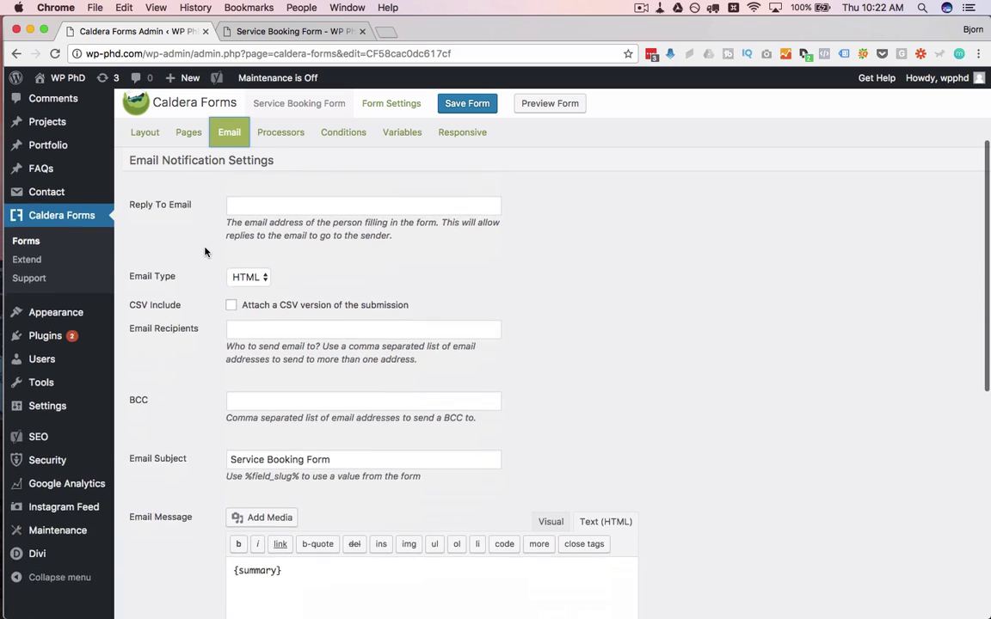
scroll(204, 252, down, 1)
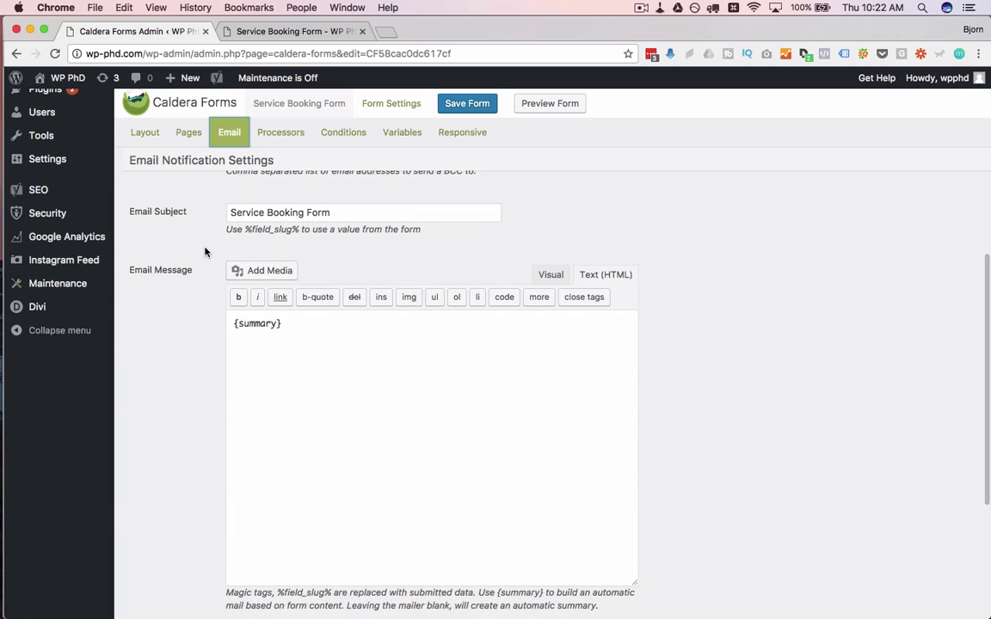
scroll(205, 252, down, 2)
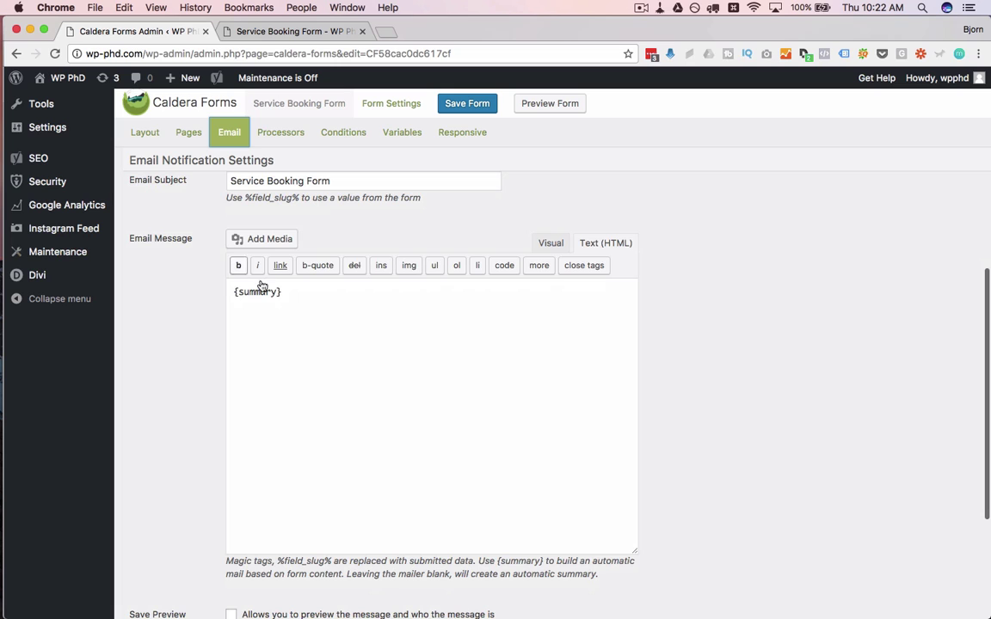
Step: Paste %field_slug% on a new line below {summary} in the message and select field_slug
drag(299, 302, 233, 290)
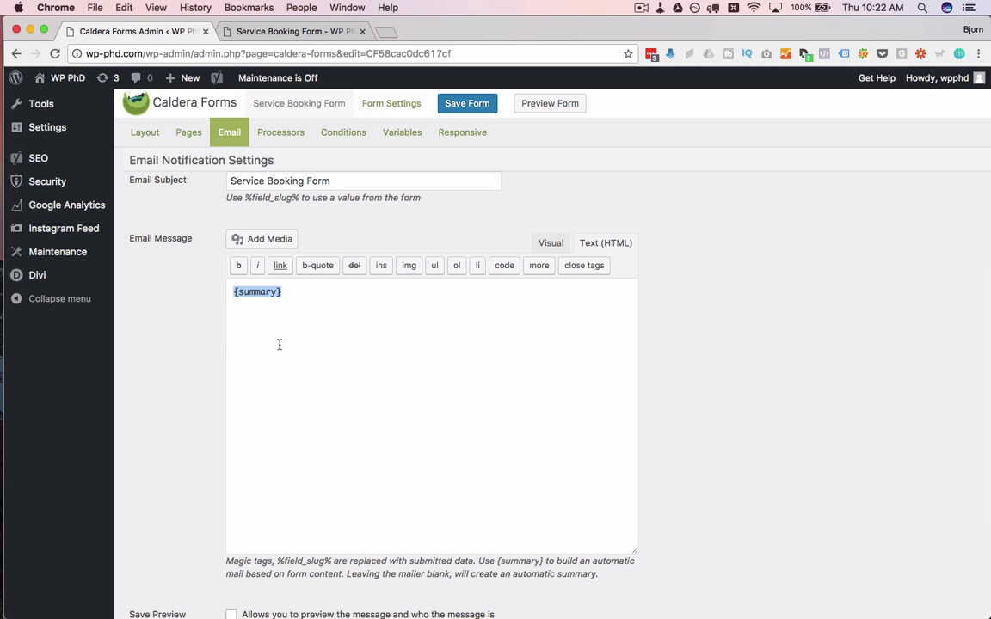
scroll(172, 415, down, 4)
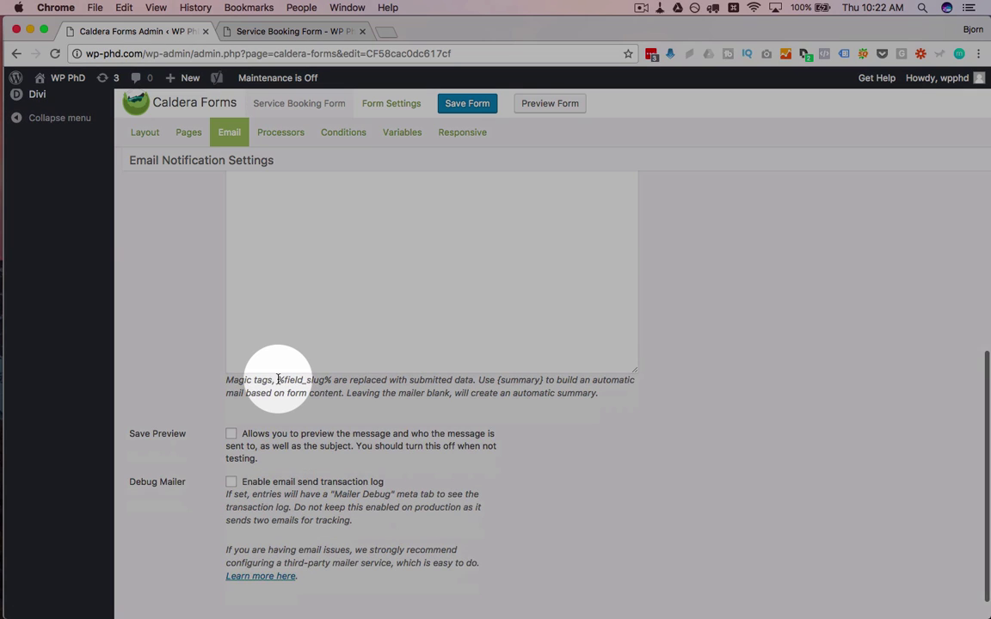
drag(276, 379, 320, 380)
key(super+c)
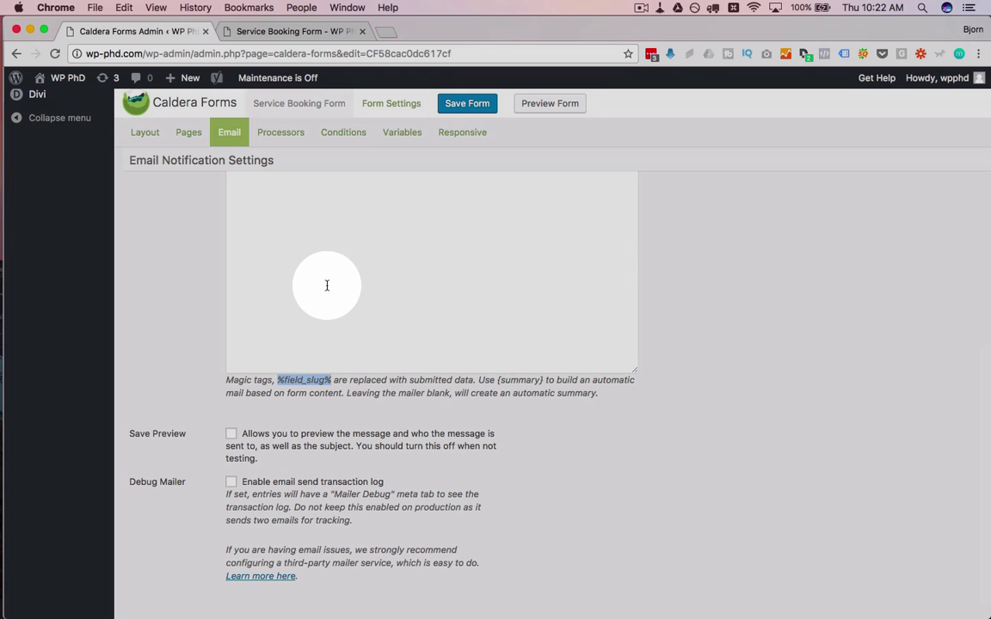
scroll(327, 284, up, 3)
click(326, 285)
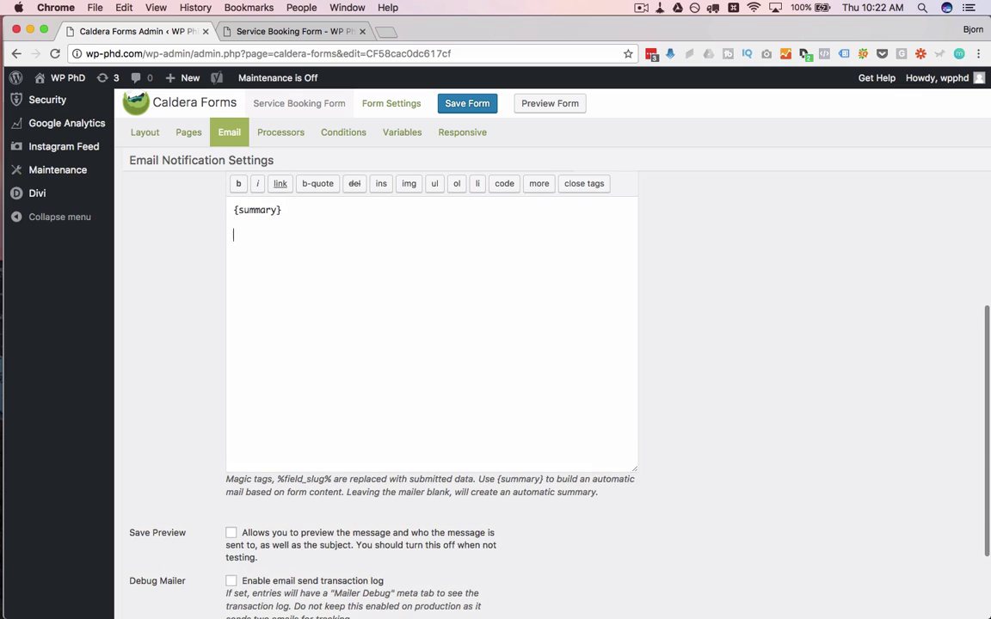
key(super+v)
drag(239, 234, 302, 234)
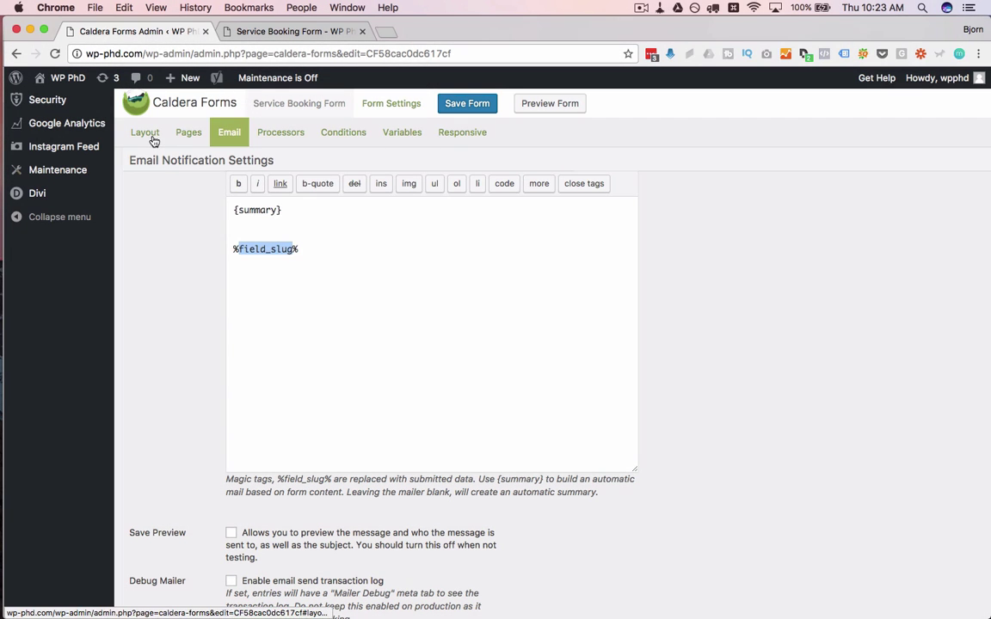
Step: Open the Phone Number field's settings on Page 1 and copy its phone_number slug
click(153, 138)
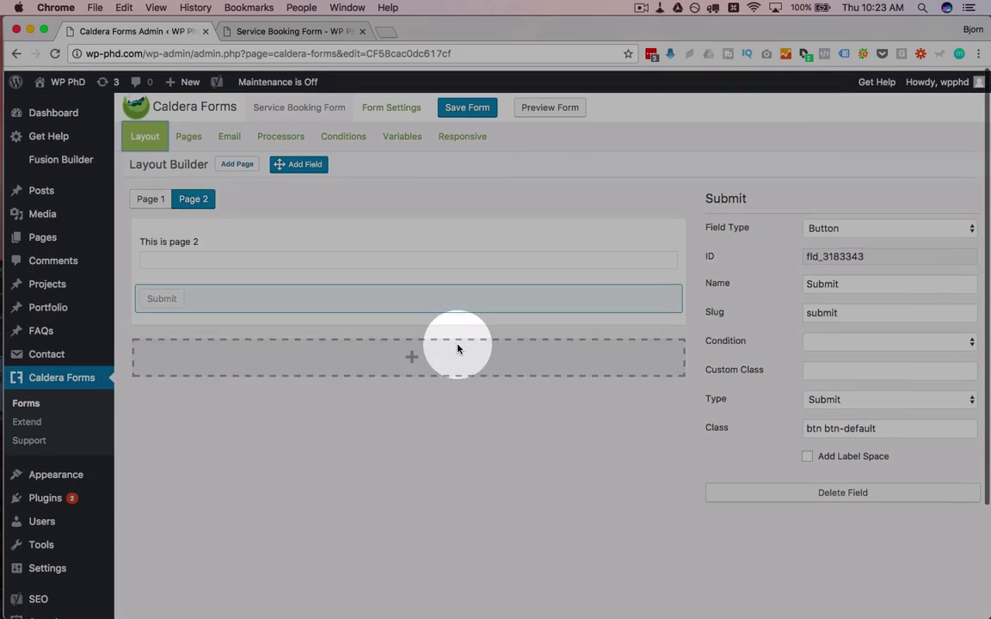
click(151, 197)
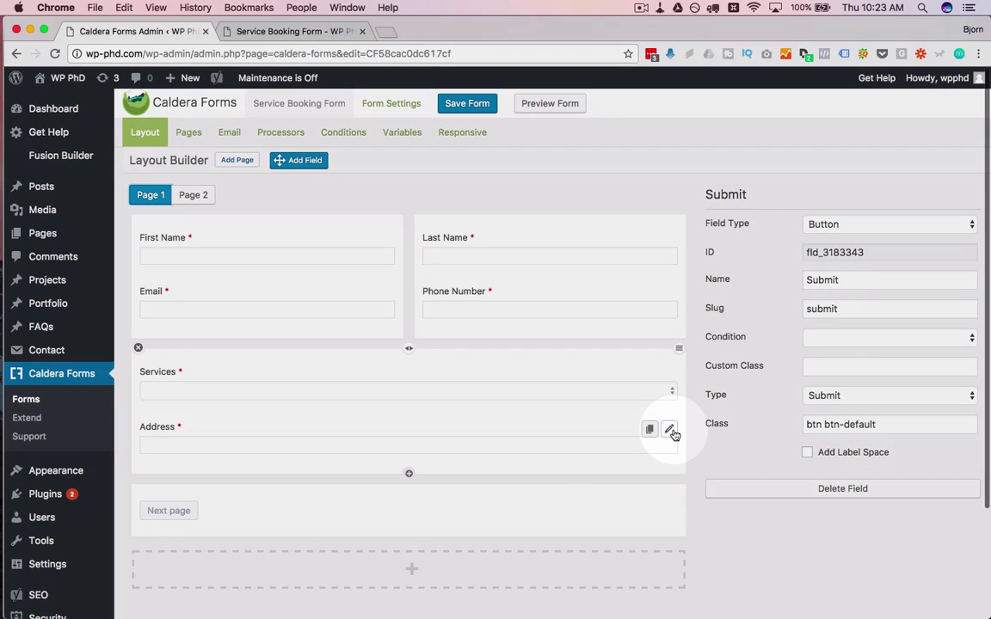
click(670, 429)
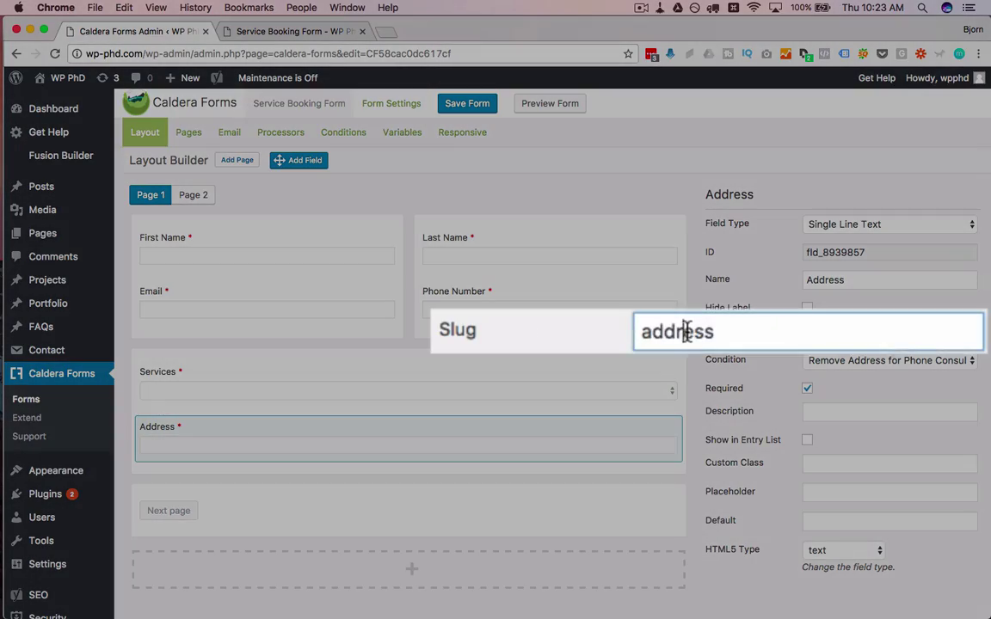
double_click(821, 332)
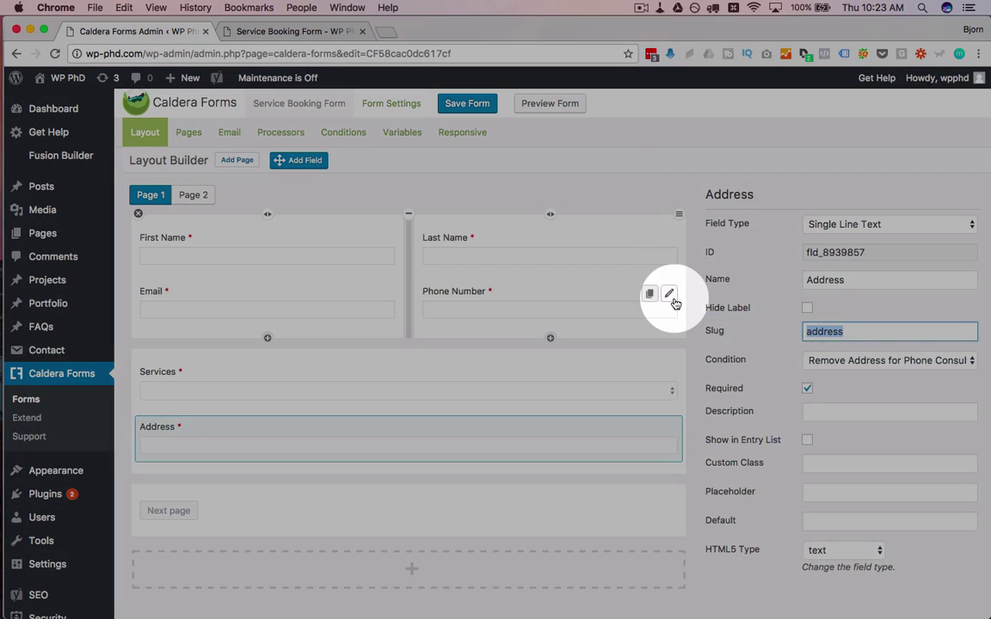
click(670, 295)
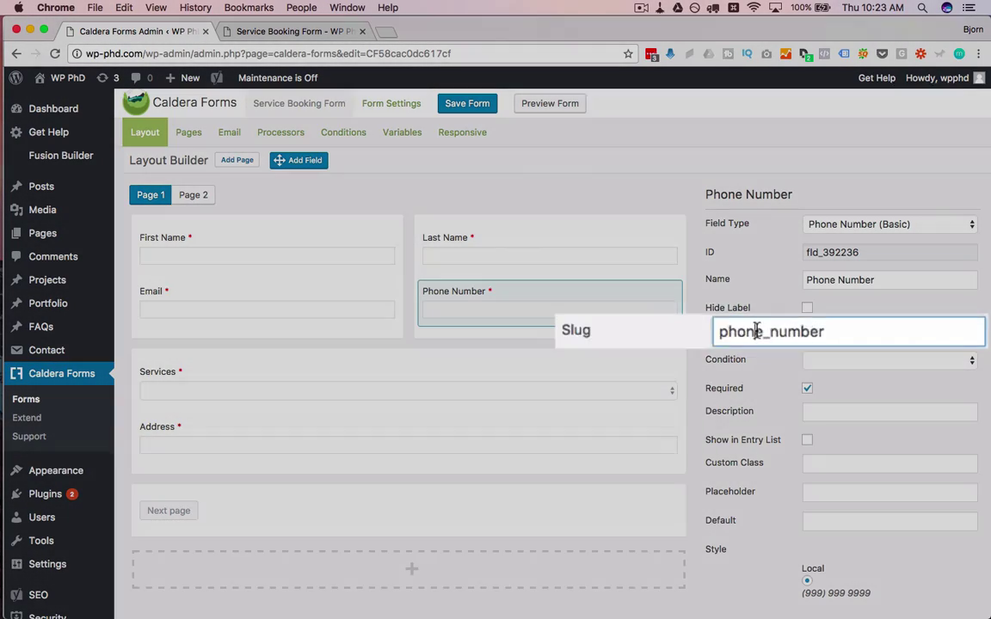
double_click(827, 332)
right_click(829, 332)
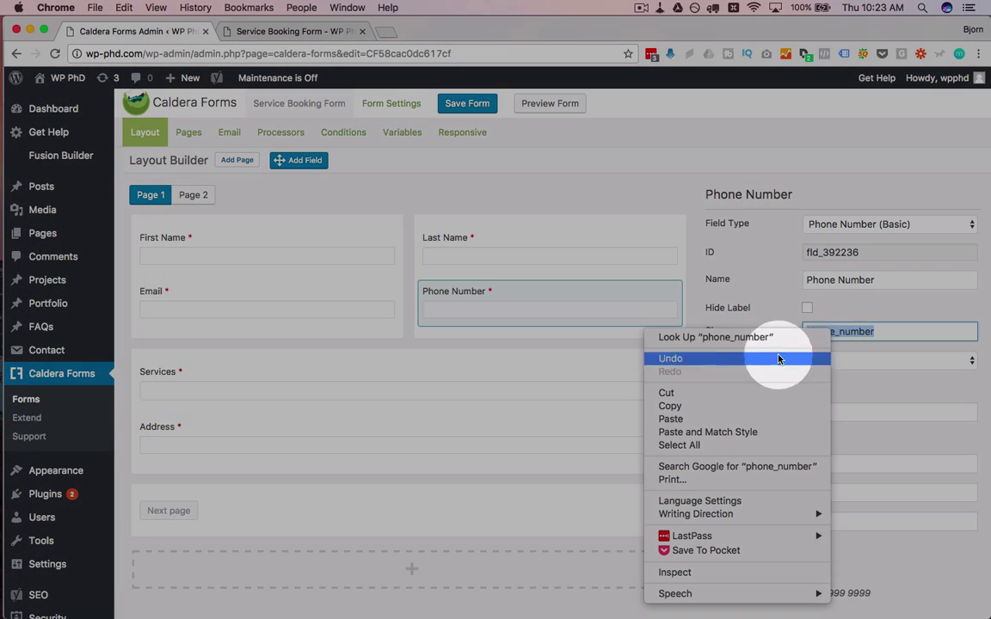
Step: Replace field_slug in the email message with the copied slug, giving %phone_number%
click(760, 406)
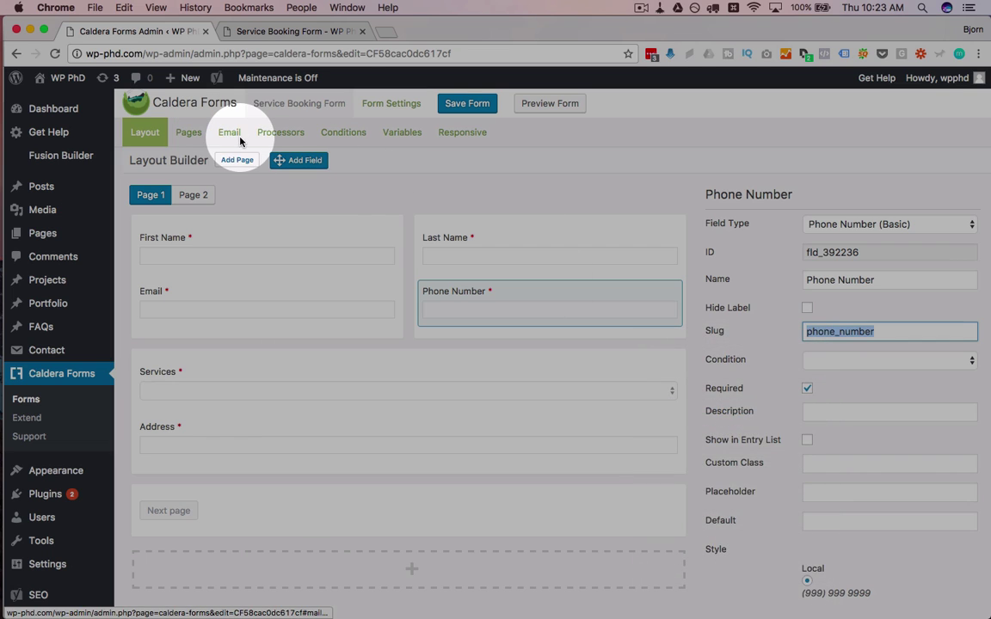
click(230, 134)
scroll(282, 361, down, 3)
scroll(282, 362, down, 3)
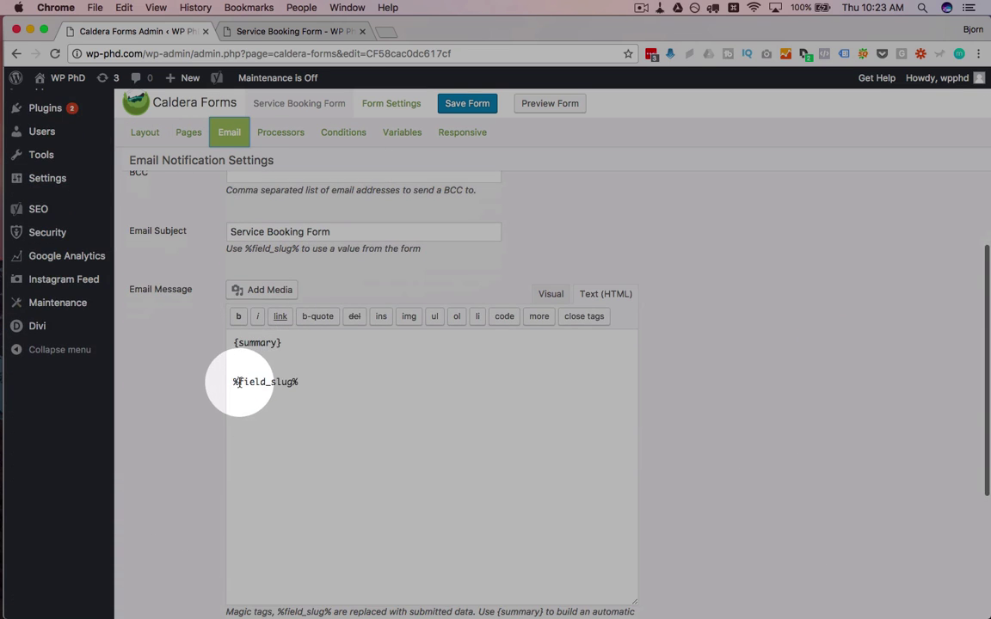
drag(239, 381, 290, 384)
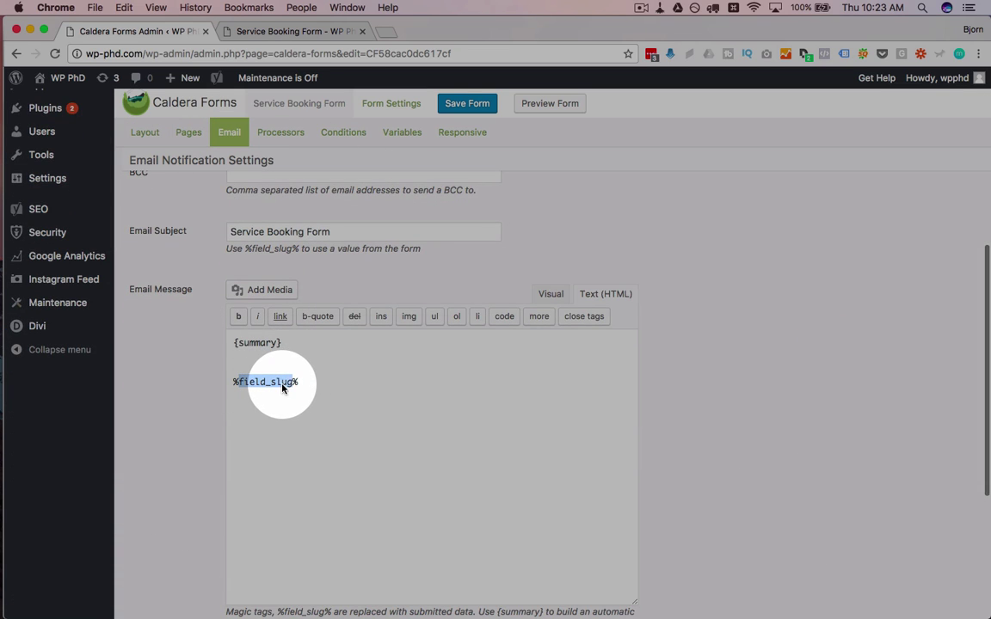
right_click(282, 388)
click(296, 410)
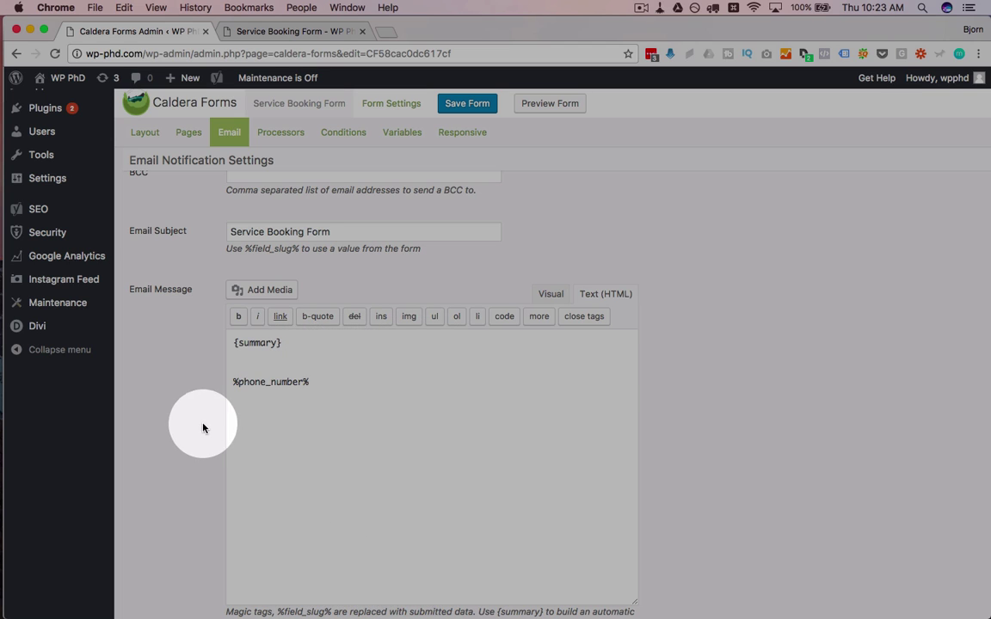
Step: Delete the %phone_number% tag so only {summary} remains in the message
drag(309, 382, 232, 384)
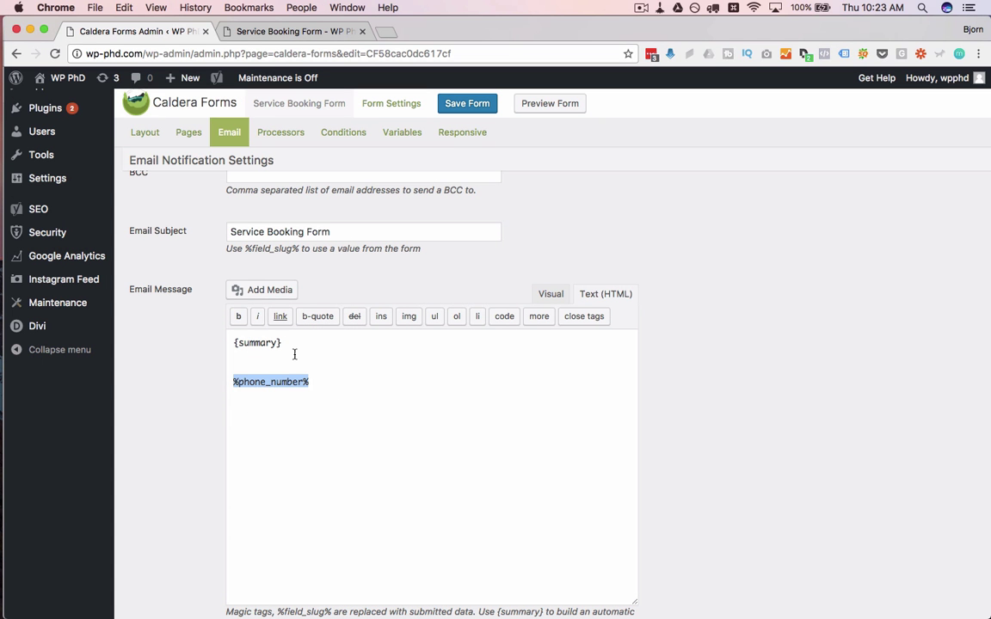
key(BackSpace)
drag(225, 376, 200, 332)
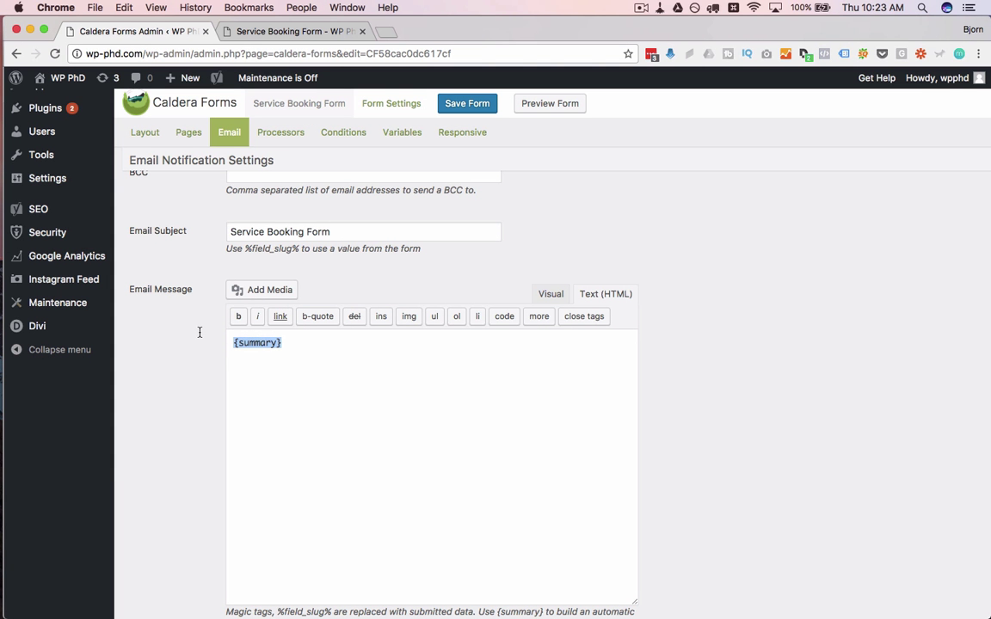
scroll(200, 332, down, 5)
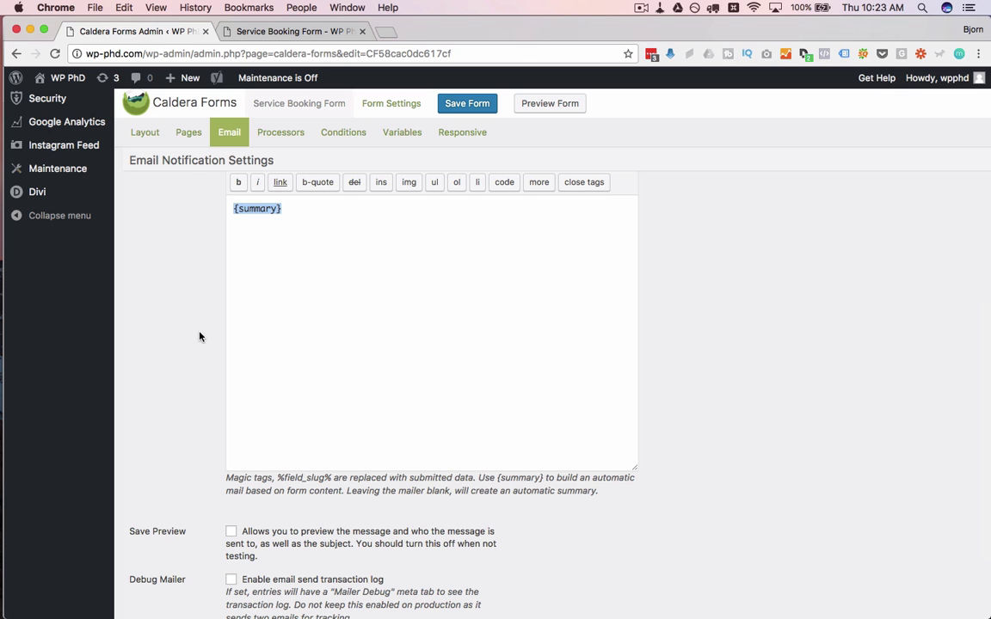
scroll(199, 336, up, 10)
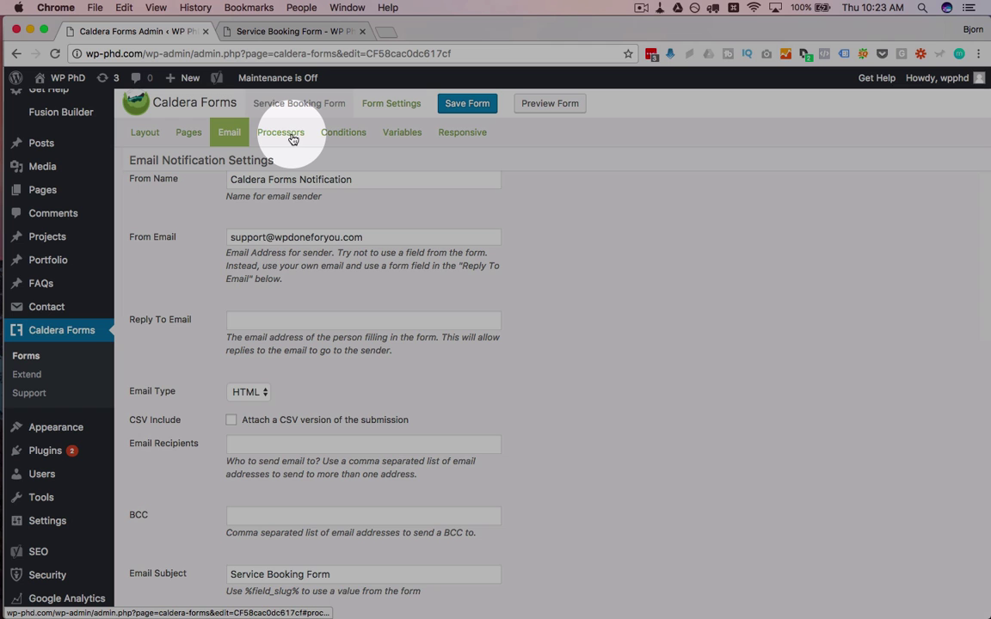
Step: Show the Form Processors list offering Auto Responder, Redirect, Conditional Recipient and Increment Value
click(291, 136)
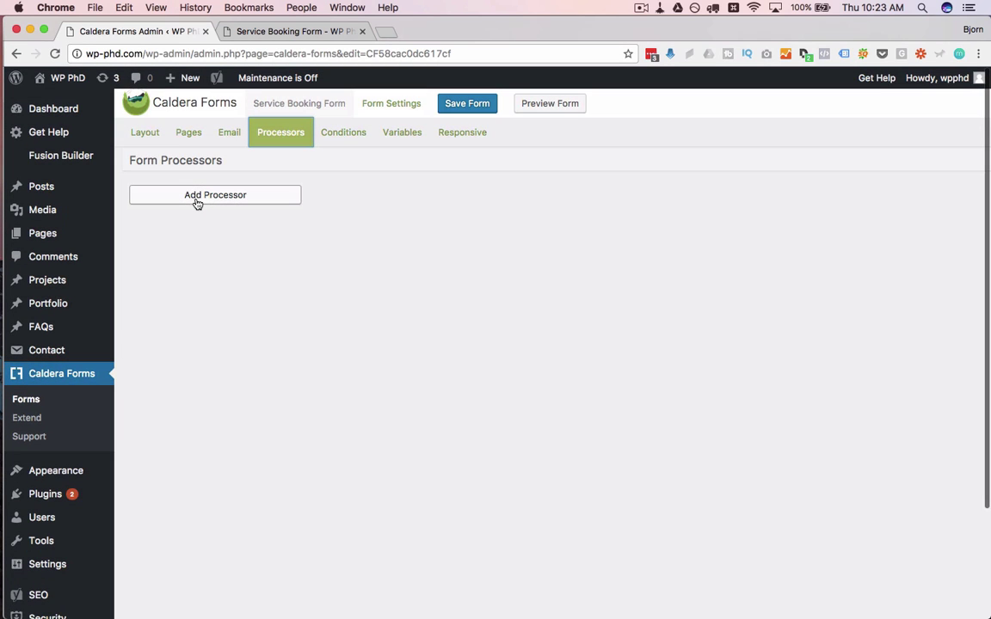
click(194, 194)
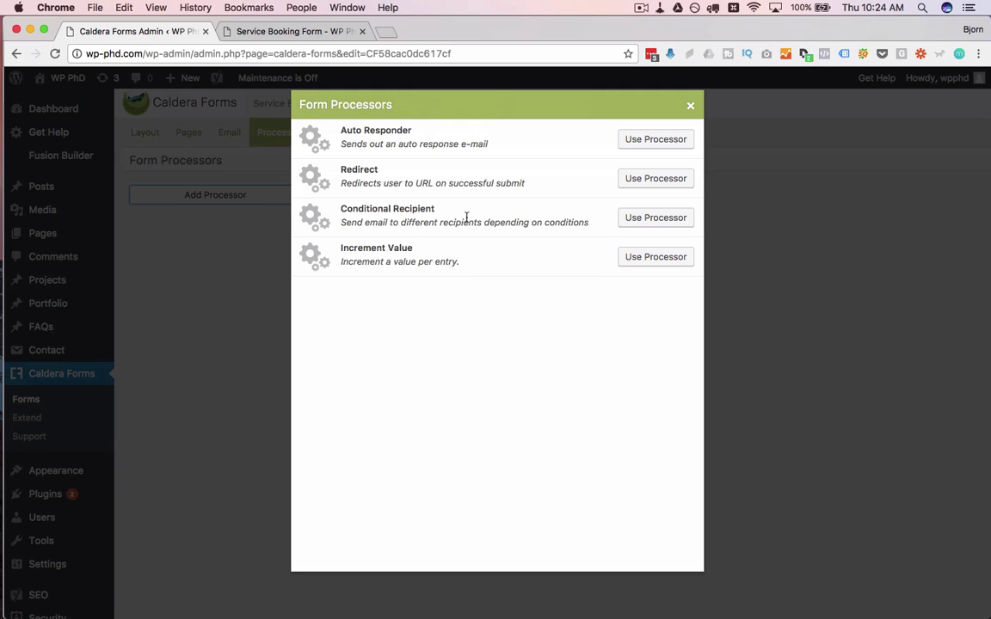
click(482, 275)
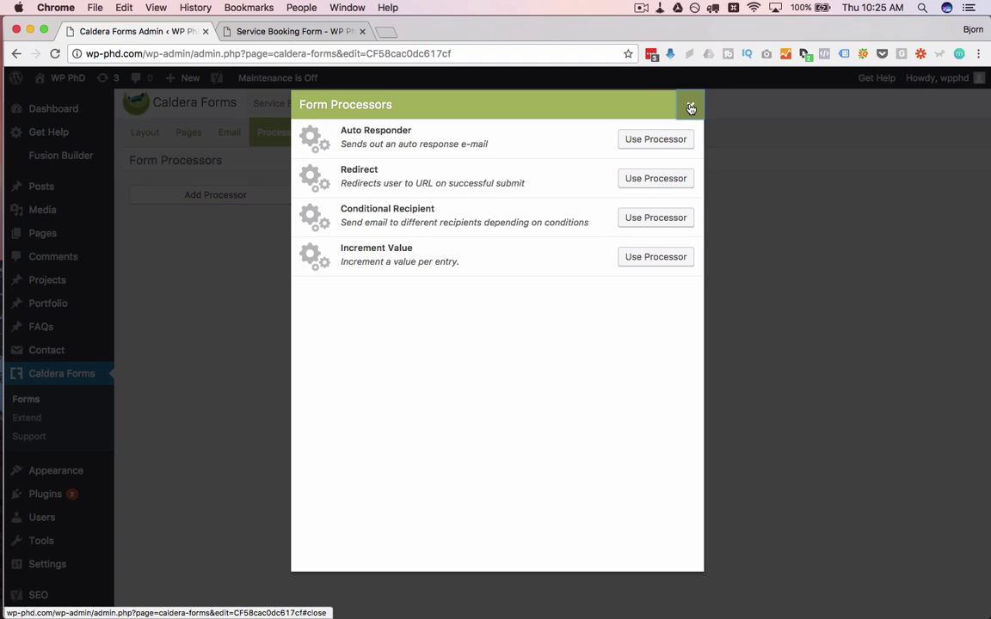
Step: Close the processors dialog and view Grid Collapse (below 767px) under Responsive settings
click(690, 107)
click(401, 132)
click(396, 251)
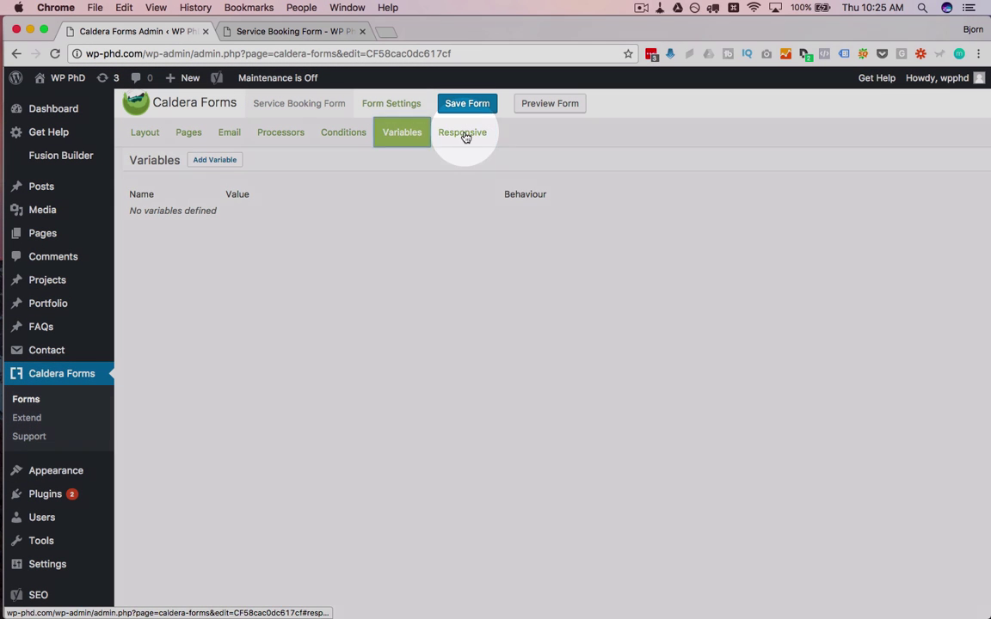
click(463, 133)
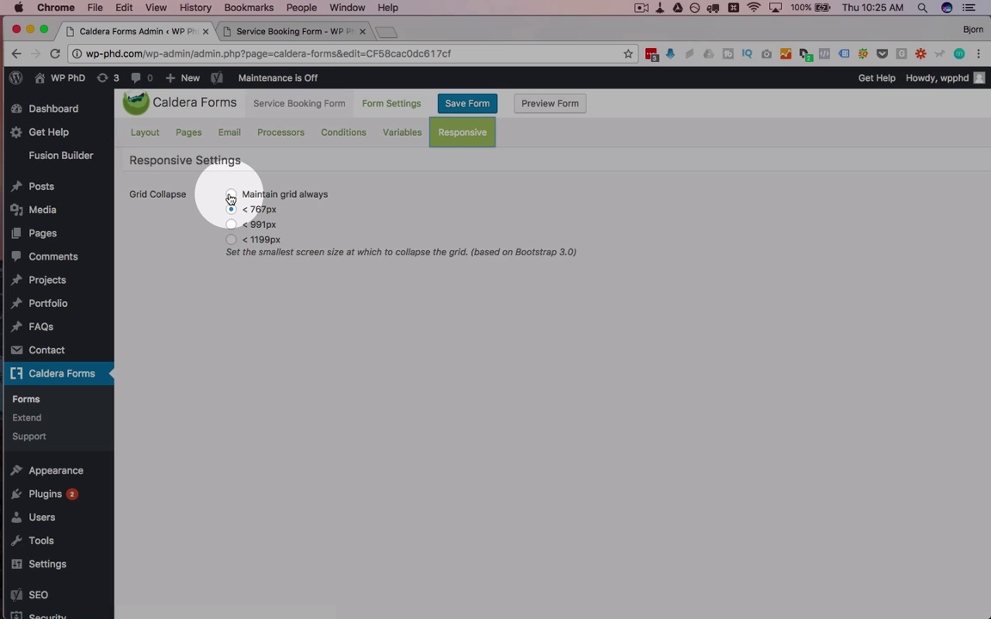
Step: Copy the Service Booking Form's caldera_form shortcode from the Form Settings
click(387, 105)
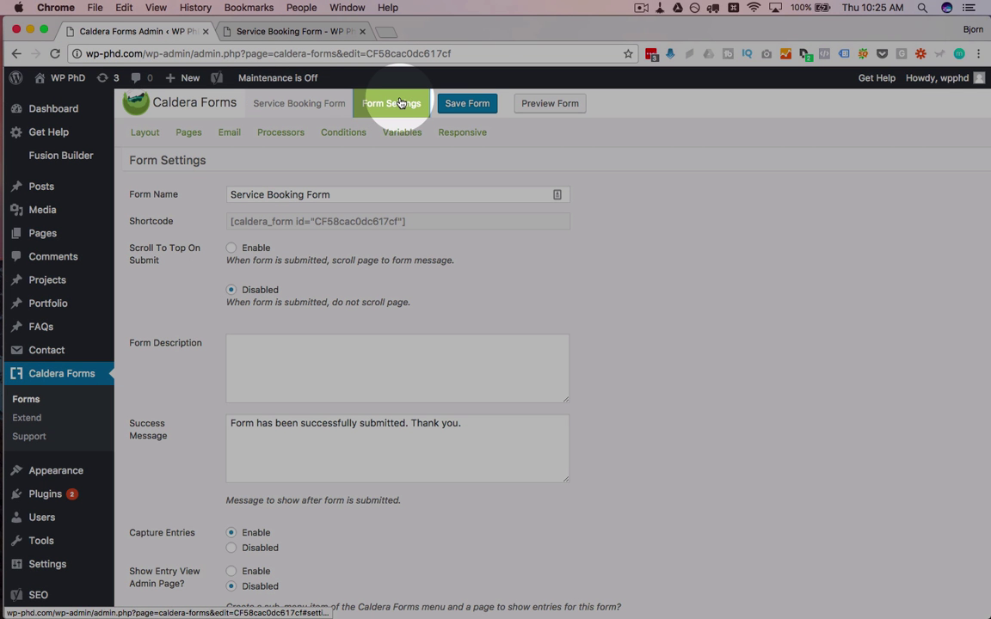
drag(412, 221, 228, 218)
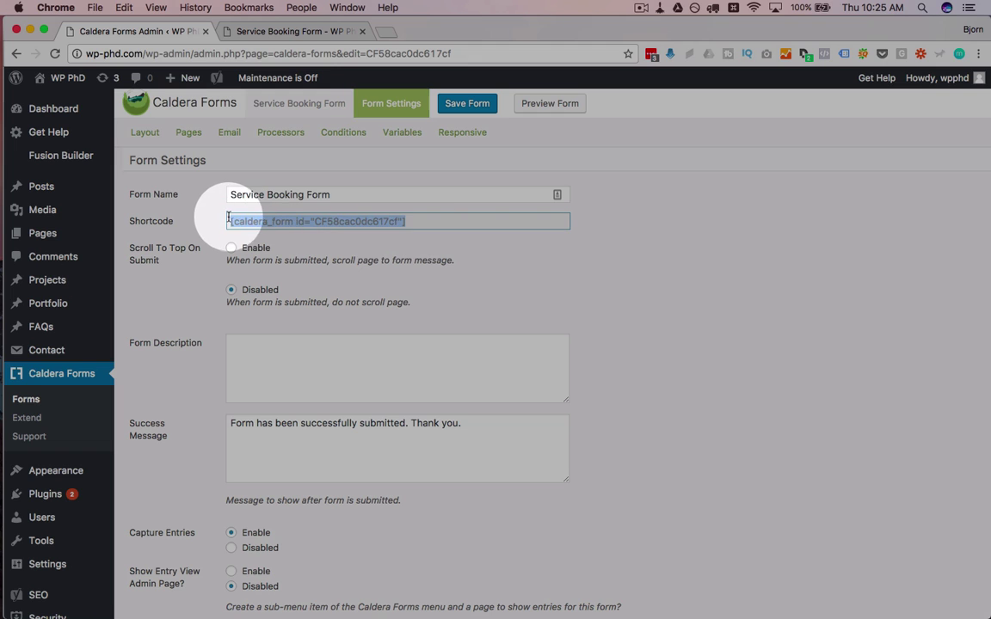
right_click(238, 218)
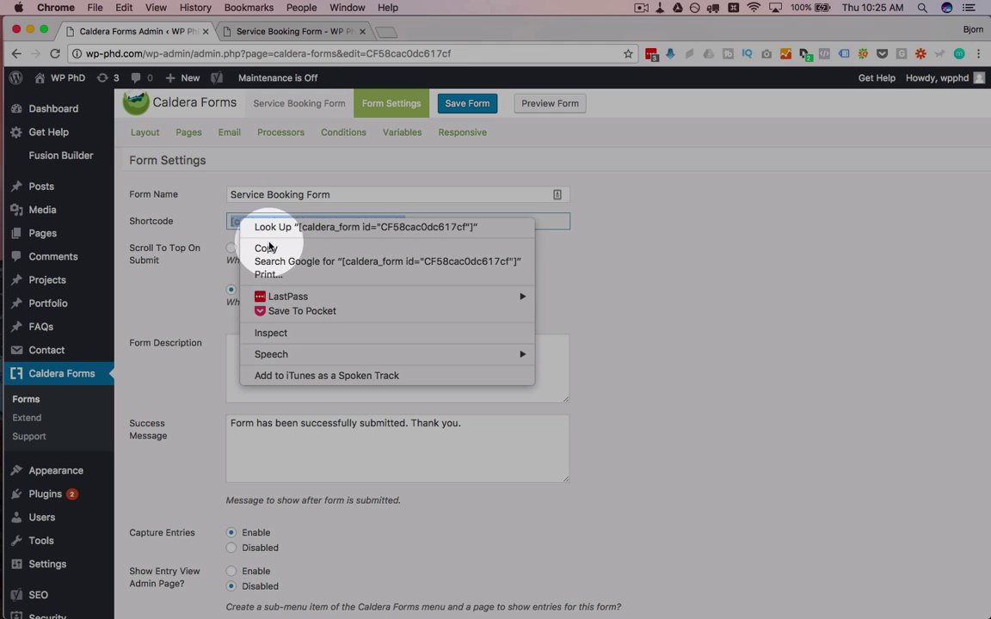
click(267, 249)
Step: Create a page titled 'Booking Form', paste the shortcode into its body and publish
mouse_move(57, 237)
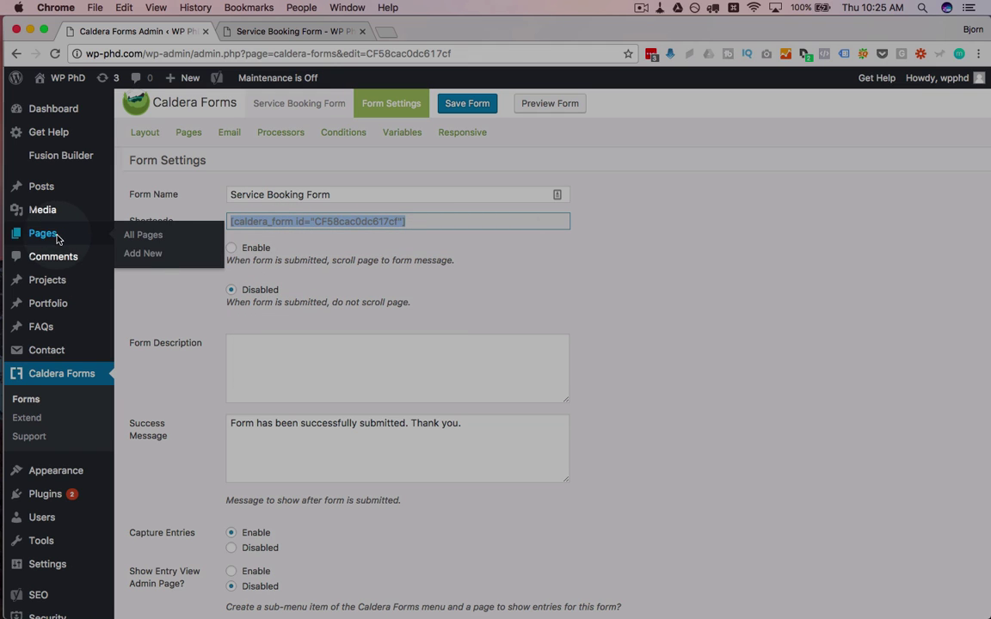
shift+super+click(142, 253)
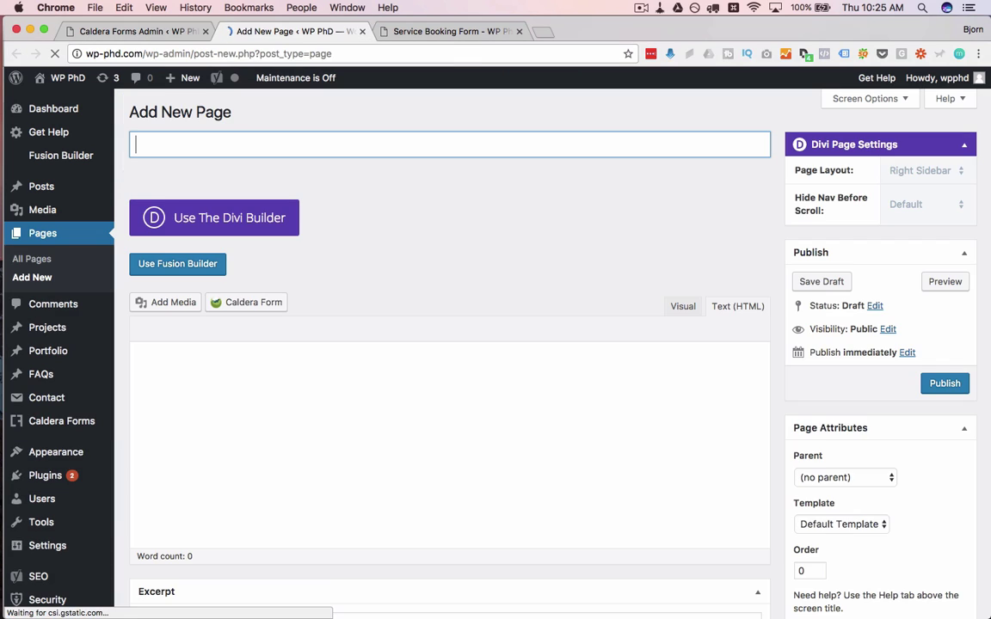
text(Booking Form)
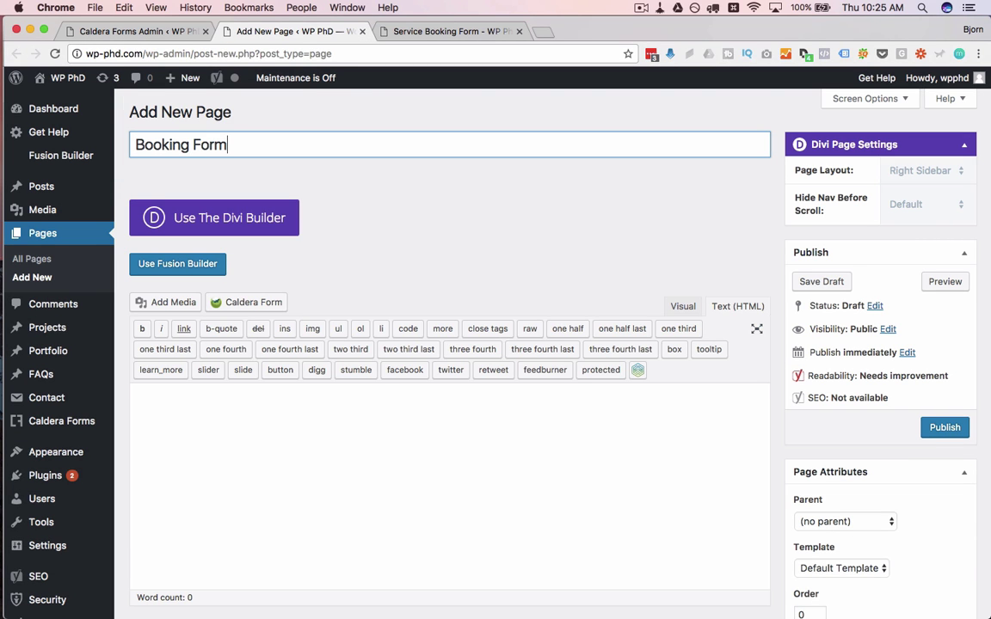
click(357, 429)
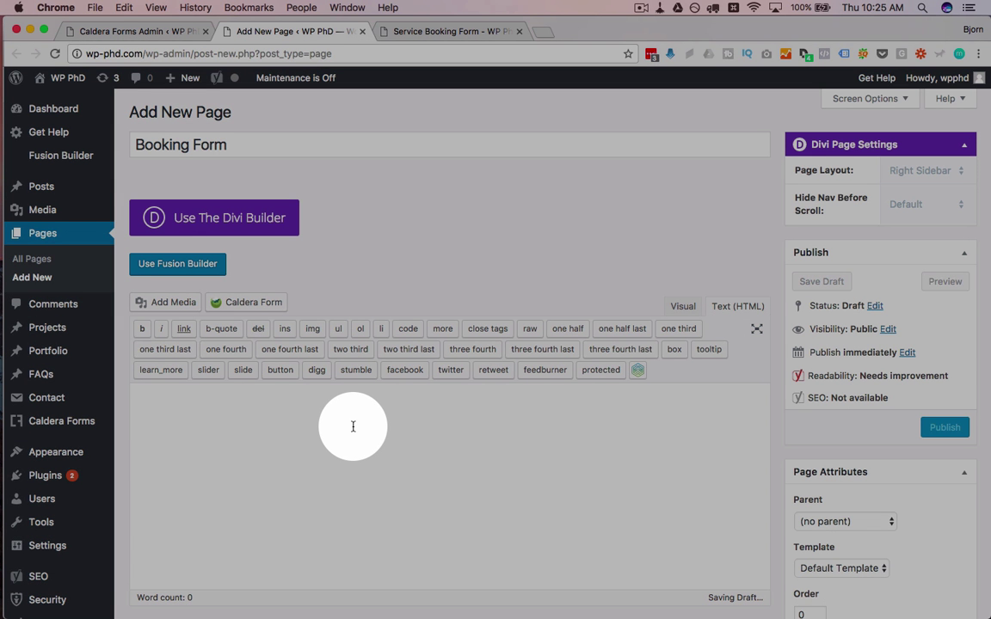
right_click(352, 426)
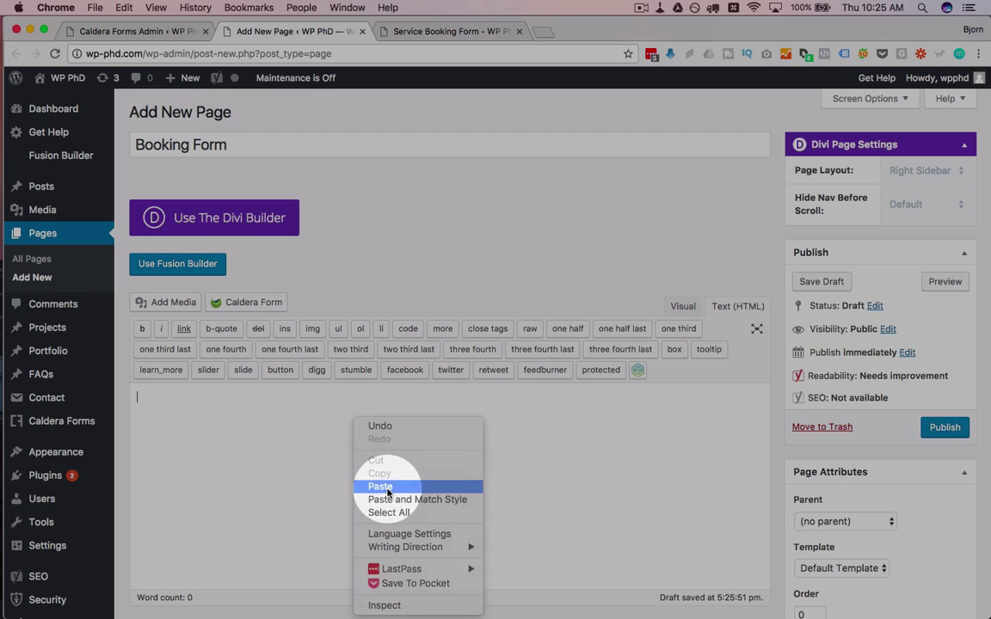
click(357, 482)
click(940, 429)
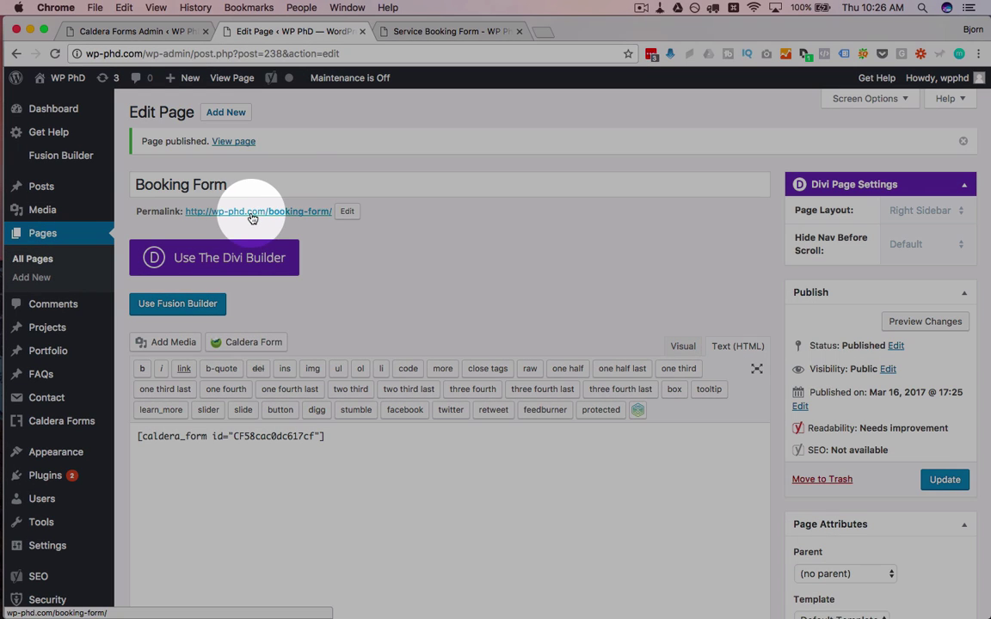
Step: On the published Booking Form page, enter a first name and accept autofill for page 1
super+click(255, 212)
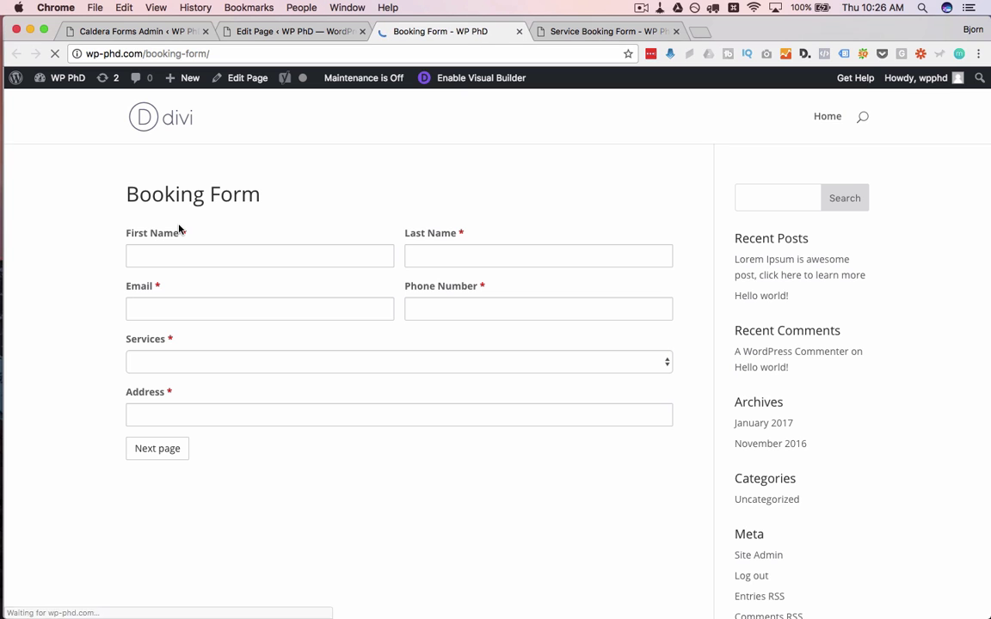
scroll(91, 251, down, 2)
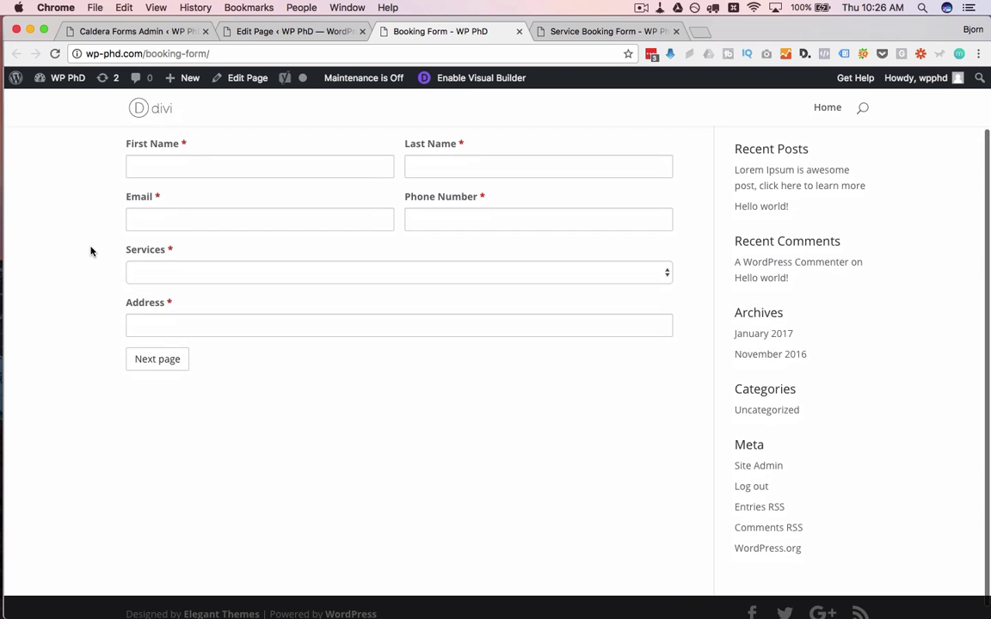
click(206, 165)
text(Bjorn)
key(Tab)
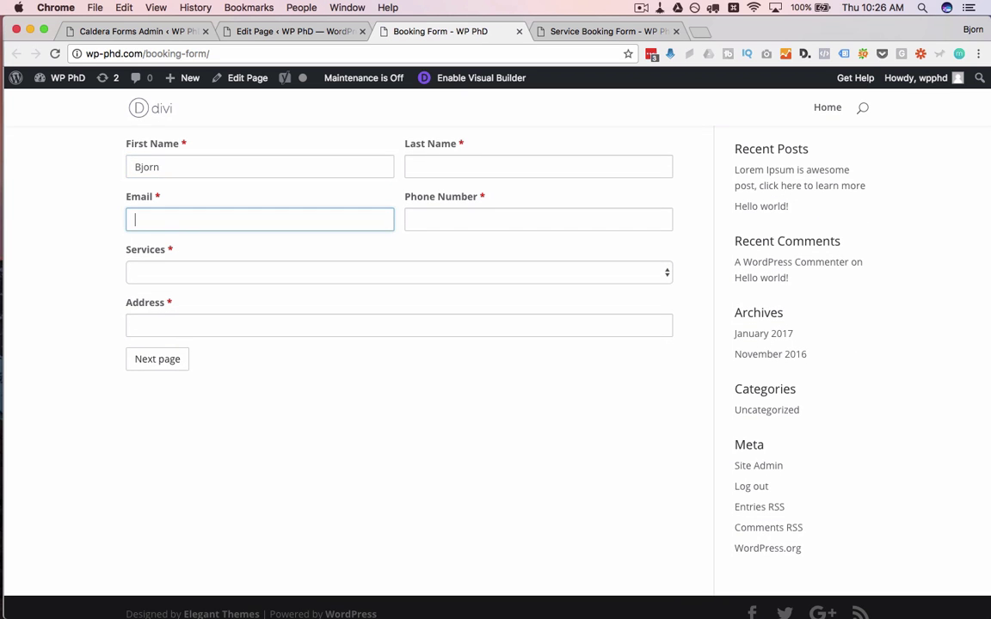
text(bjorn)
click(197, 241)
Step: On page 2 enter 'Test' and submit, then highlight the success confirmation message
click(159, 307)
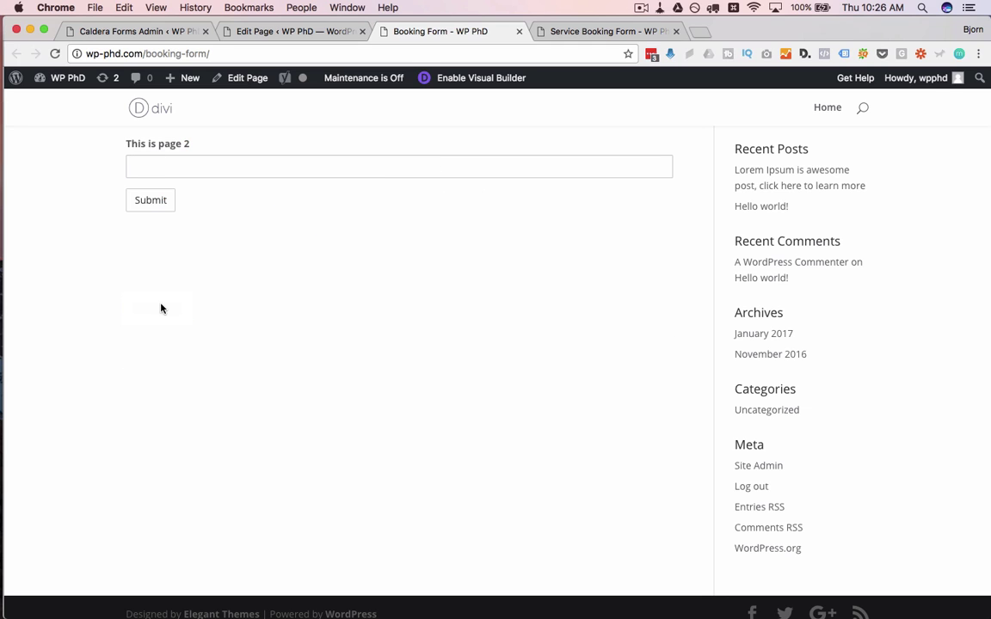
click(170, 164)
text(Test)
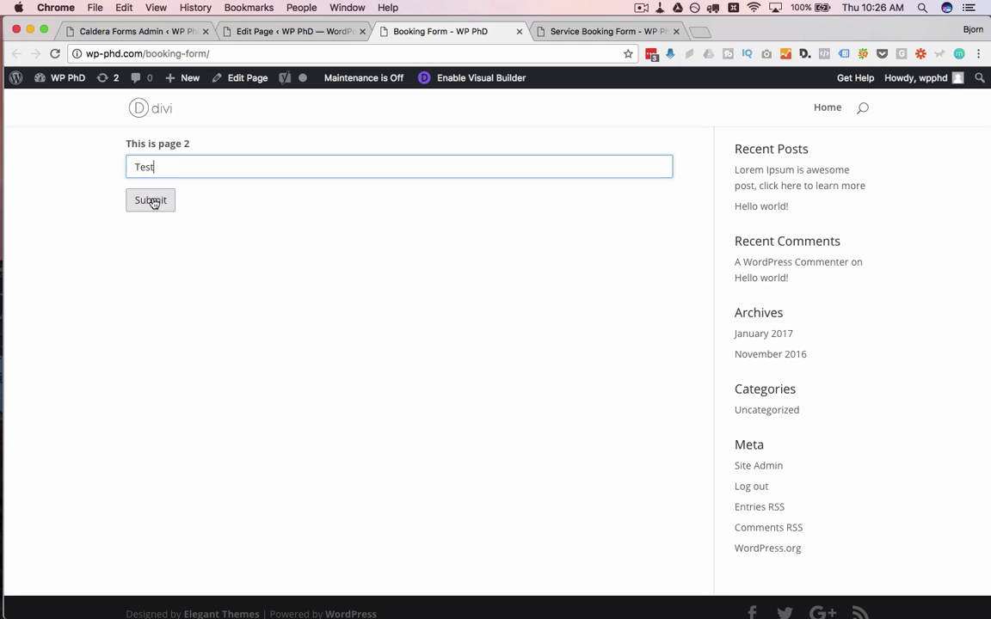
click(143, 209)
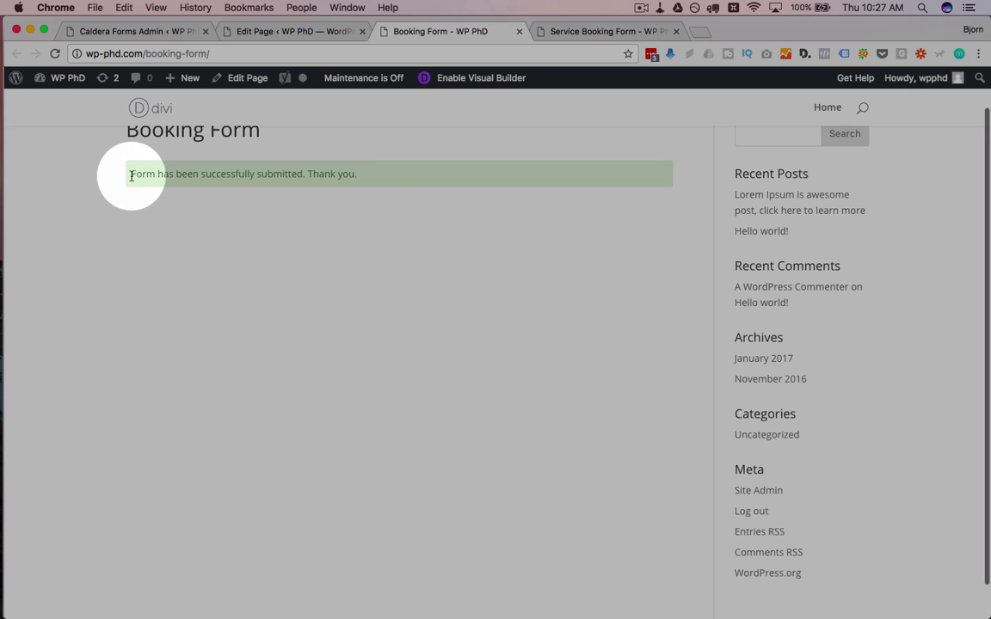
drag(131, 175, 369, 167)
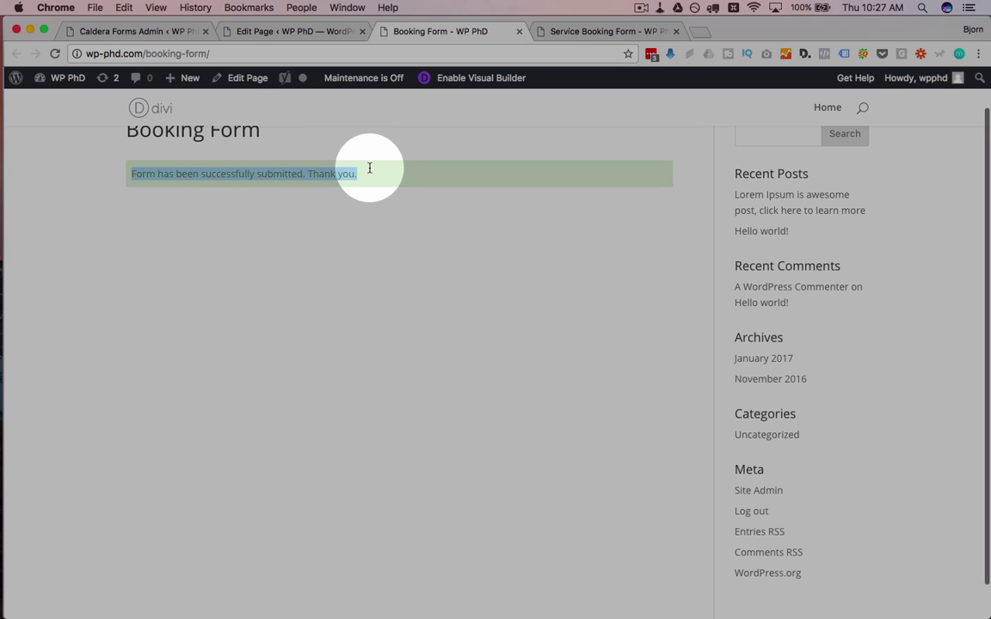
Step: Check the Gmail notification's submitted fields, First Name to Test, then return to Caldera Forms admin
click(700, 30)
text(gmail.com)
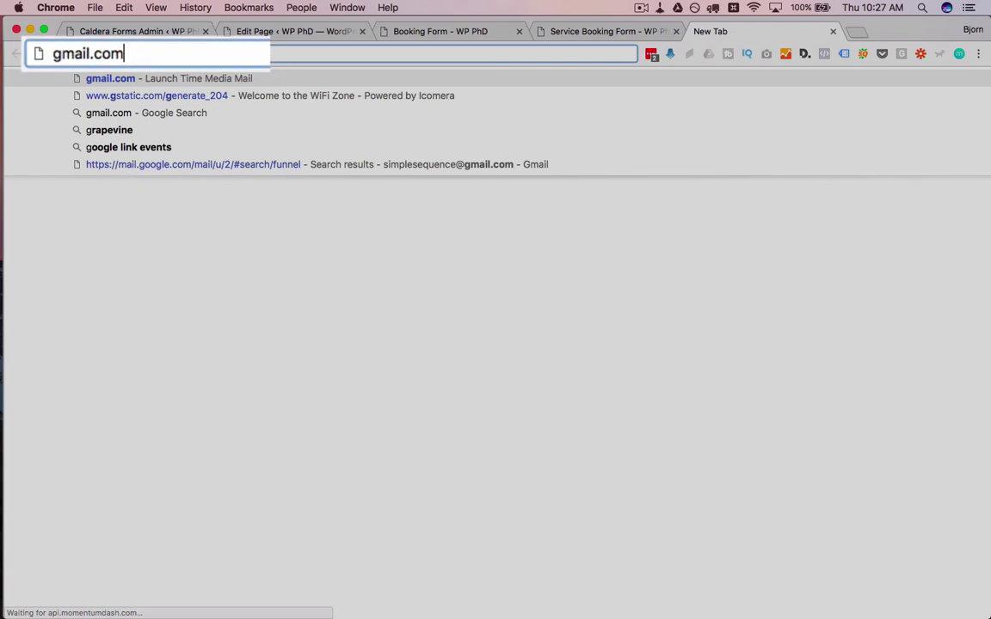
key(Return)
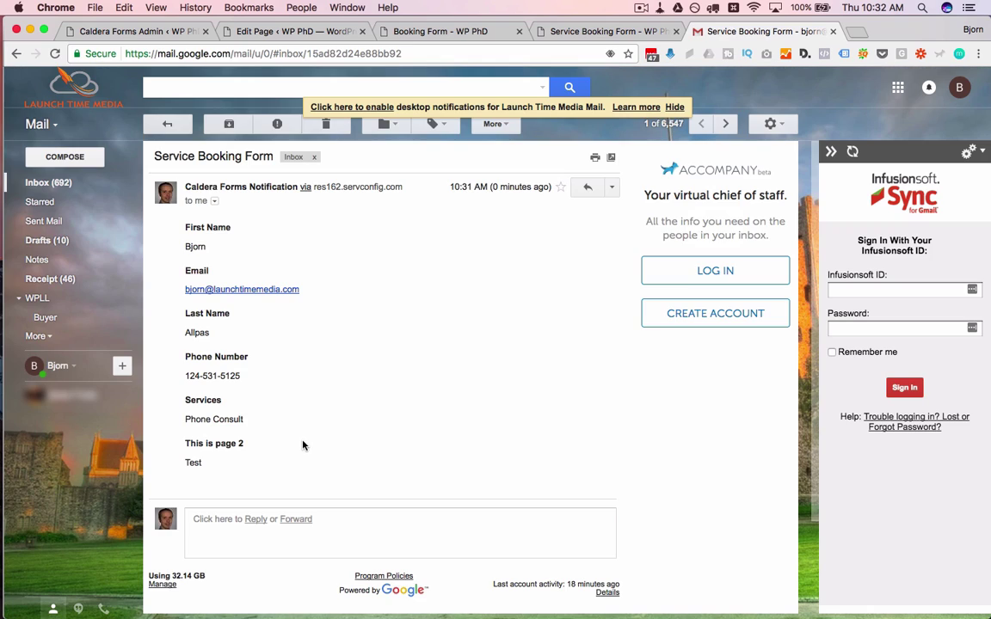
drag(254, 476, 181, 229)
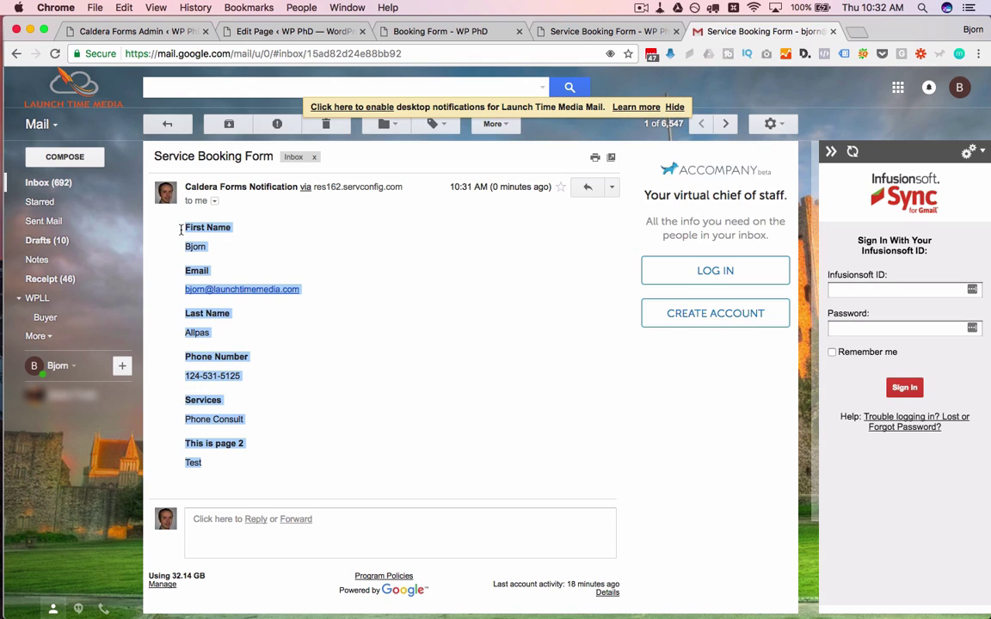
click(222, 250)
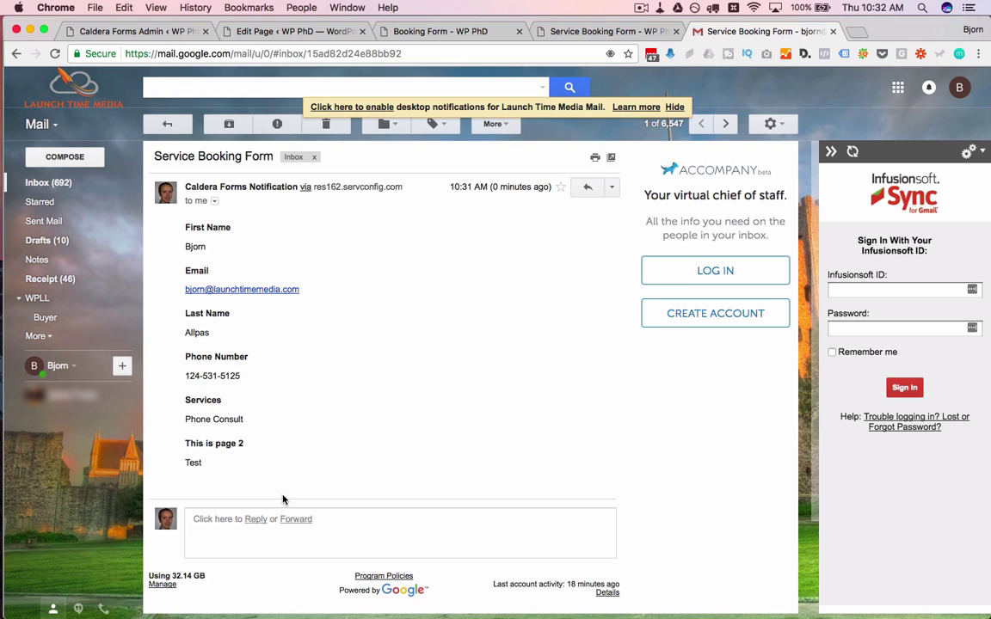
drag(283, 499, 187, 218)
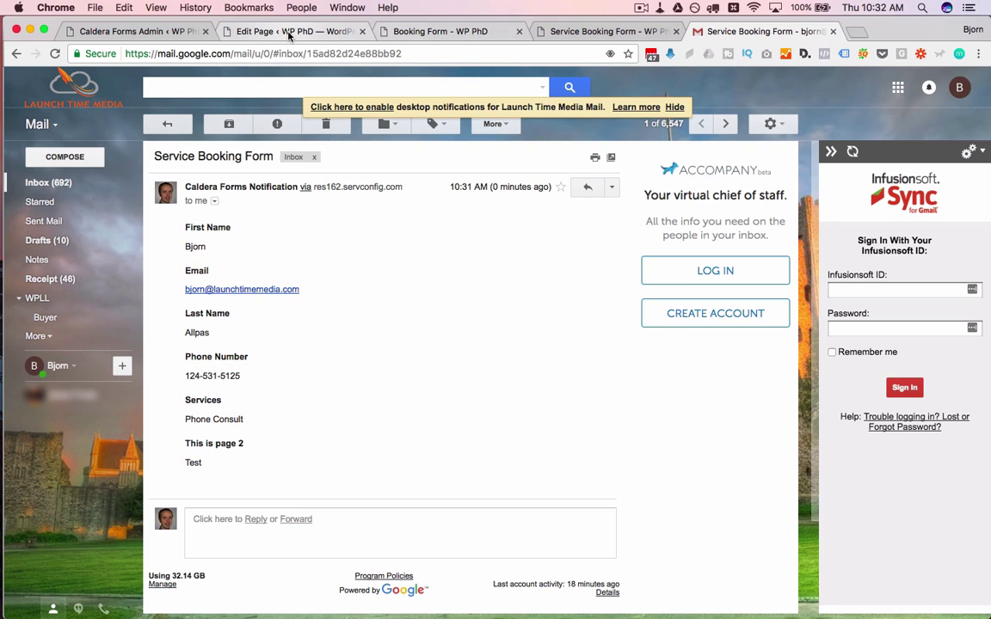
click(153, 32)
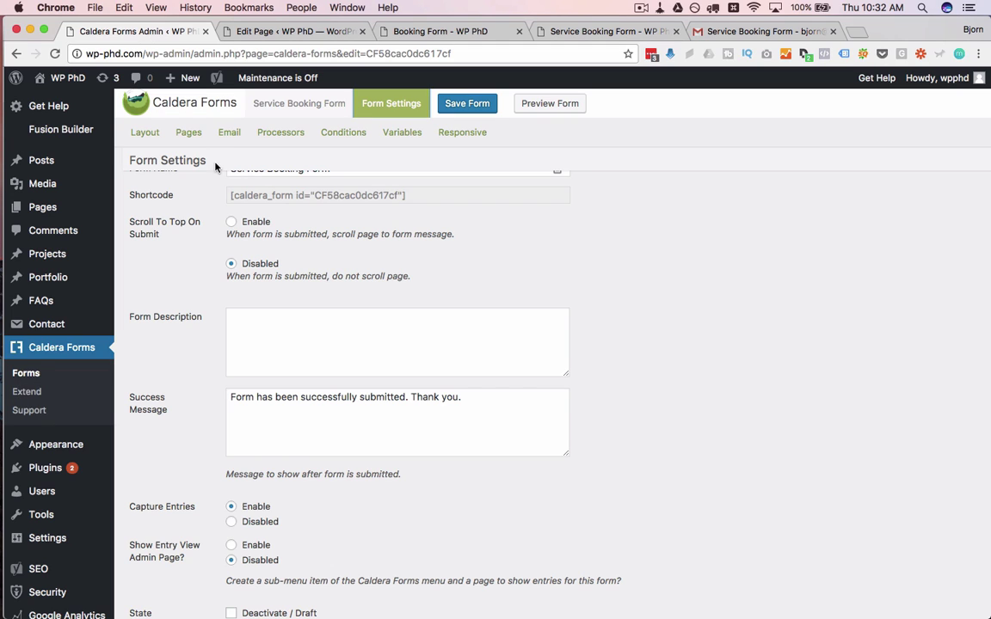
Step: Open the form's Email Notification Settings and check the {summary} message content
scroll(198, 402, down, 3)
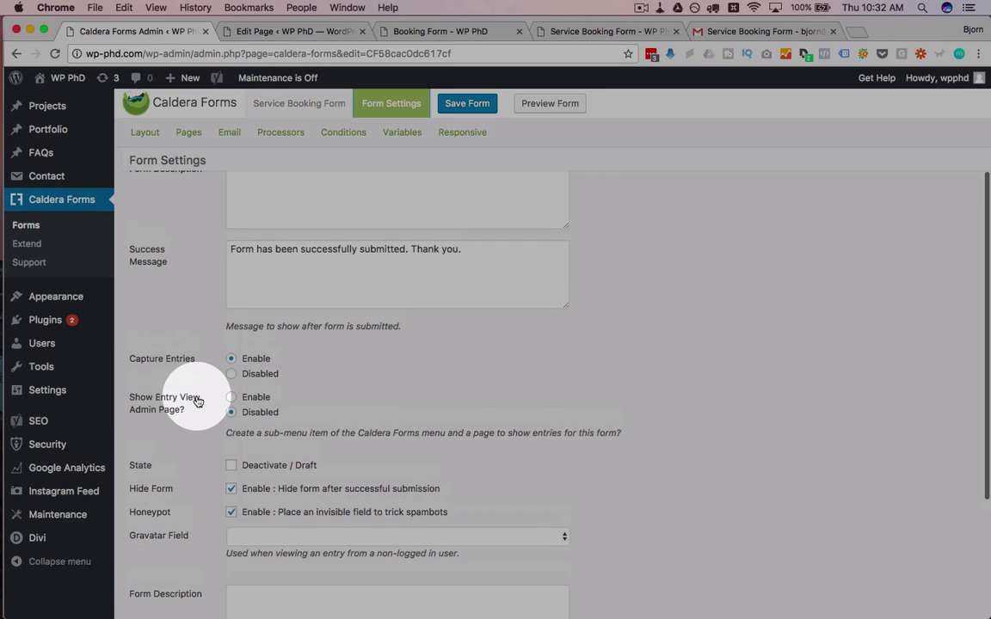
click(228, 131)
scroll(206, 280, down, 5)
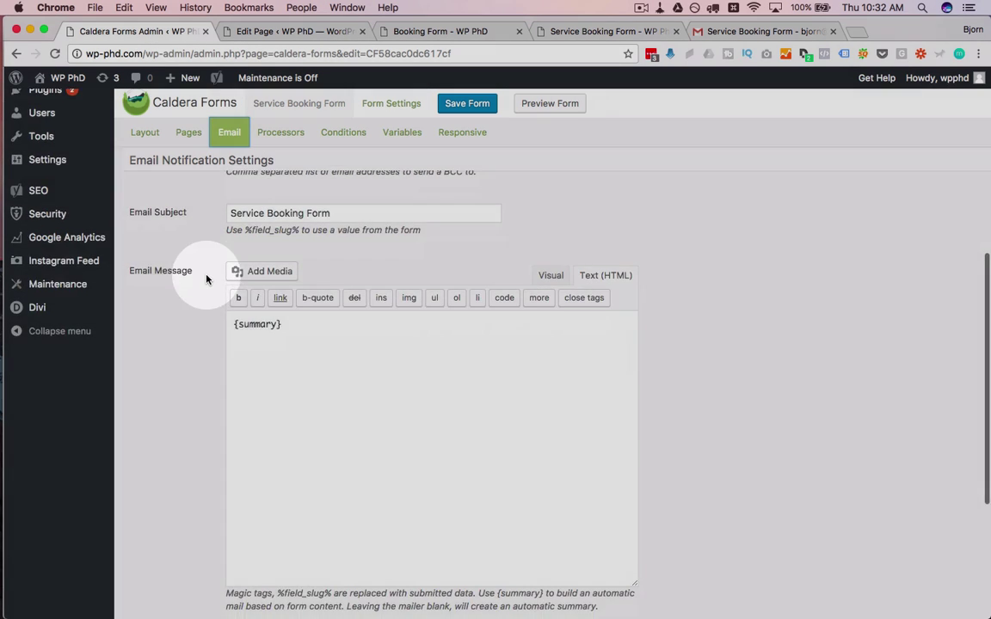
click(246, 266)
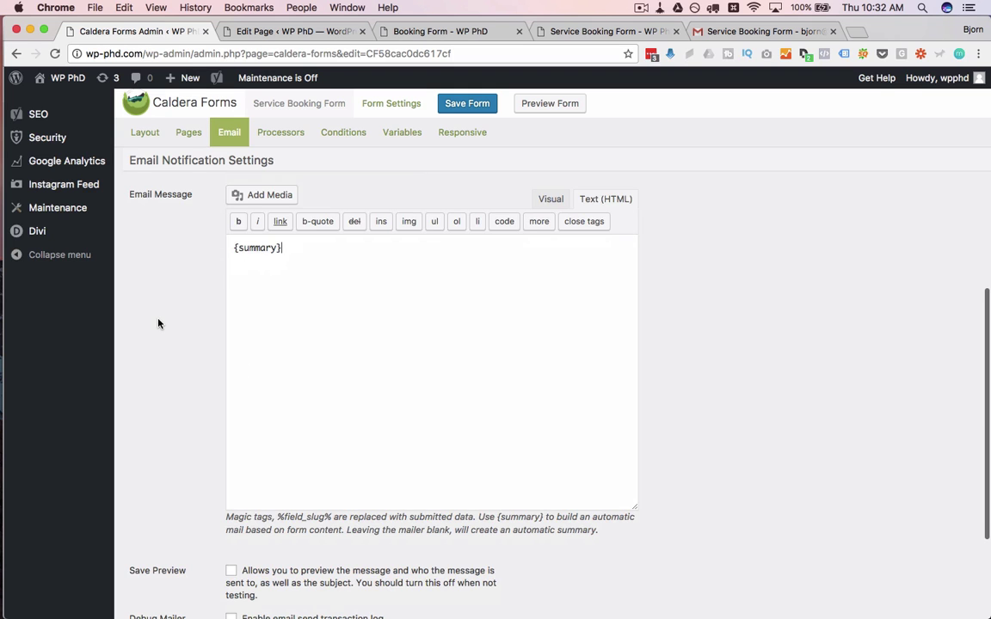
scroll(157, 323, up, 10)
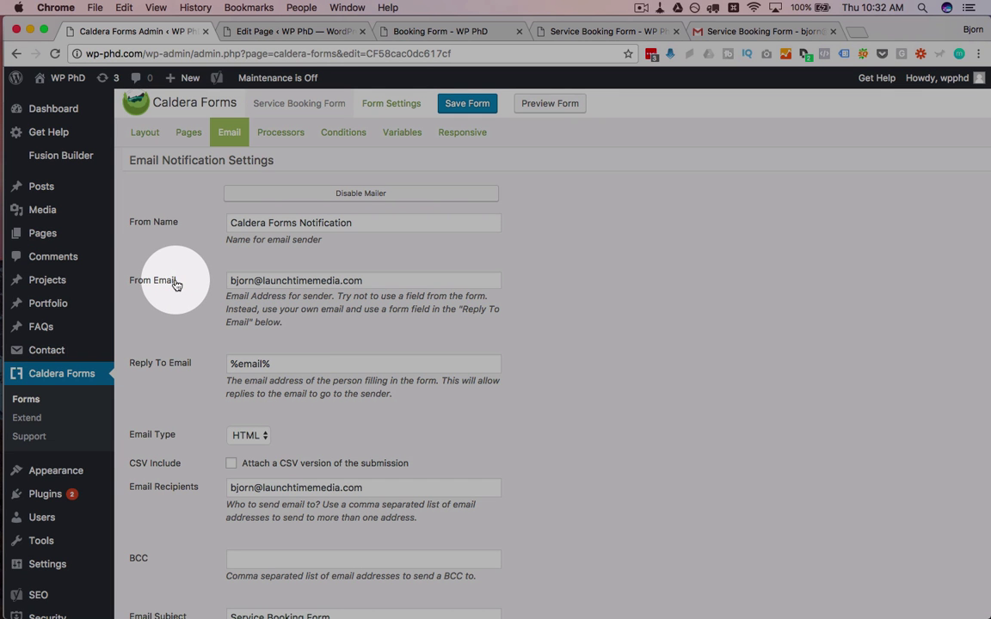
Step: Check the From Email sender address and keep the %email% tag as the Reply To Email
drag(391, 281, 209, 301)
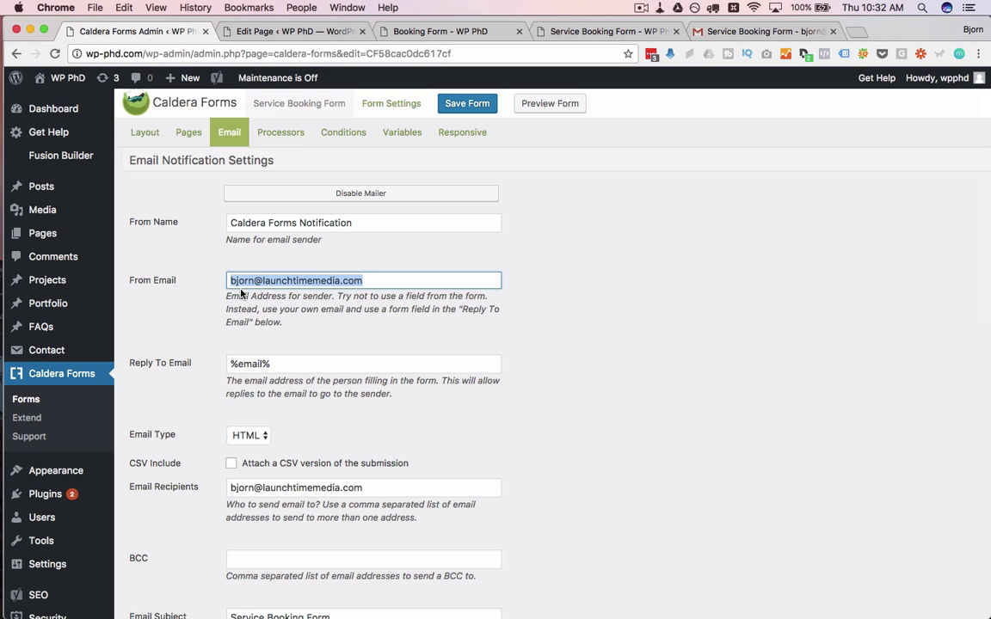
scroll(219, 321, down, 3)
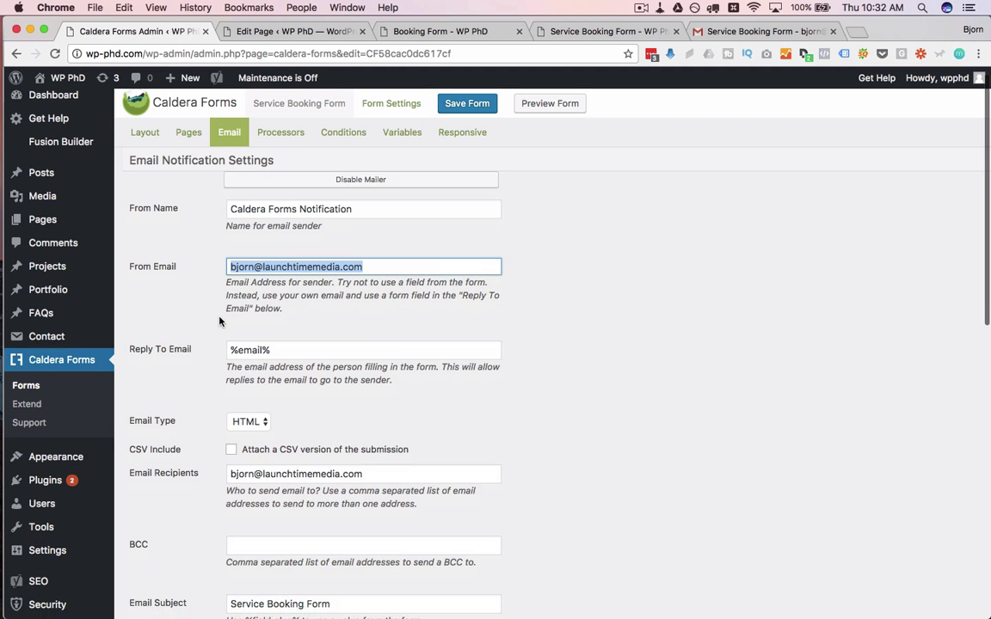
click(276, 272)
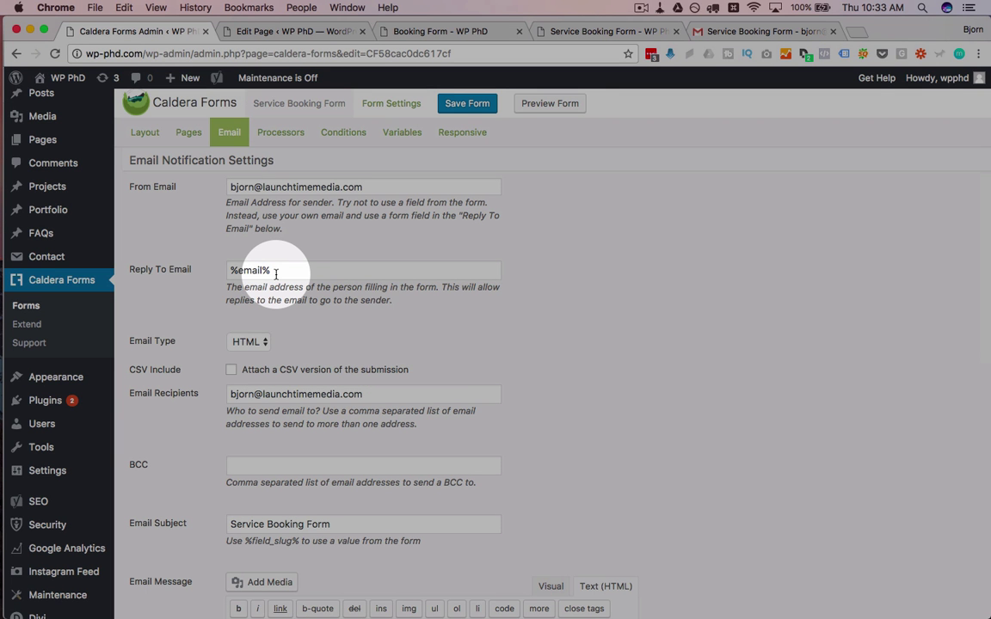
mouse_move(275, 272)
mouse_down()
mouse_move(217, 274)
mouse_move(275, 272)
mouse_up()
click(275, 272)
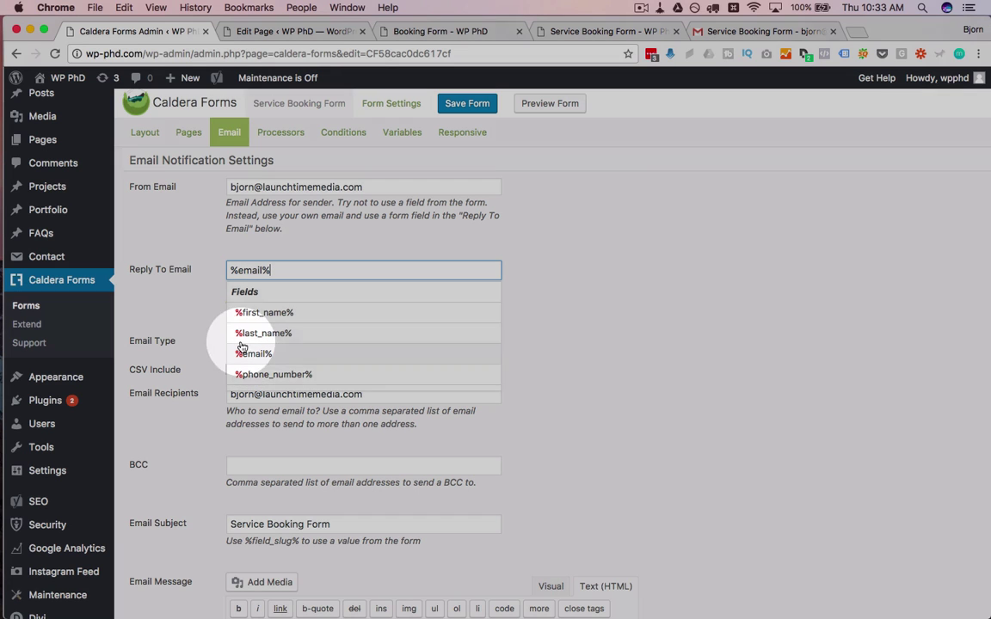
click(254, 354)
scroll(191, 307, down, 2)
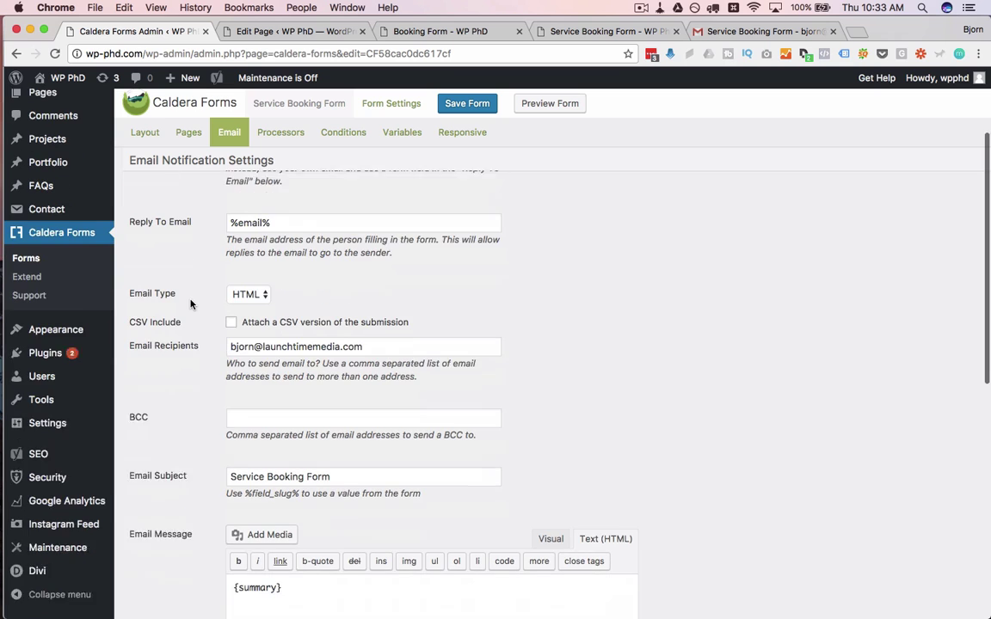
Step: Check the Email Recipients address and the BCC field below it
drag(129, 332, 263, 332)
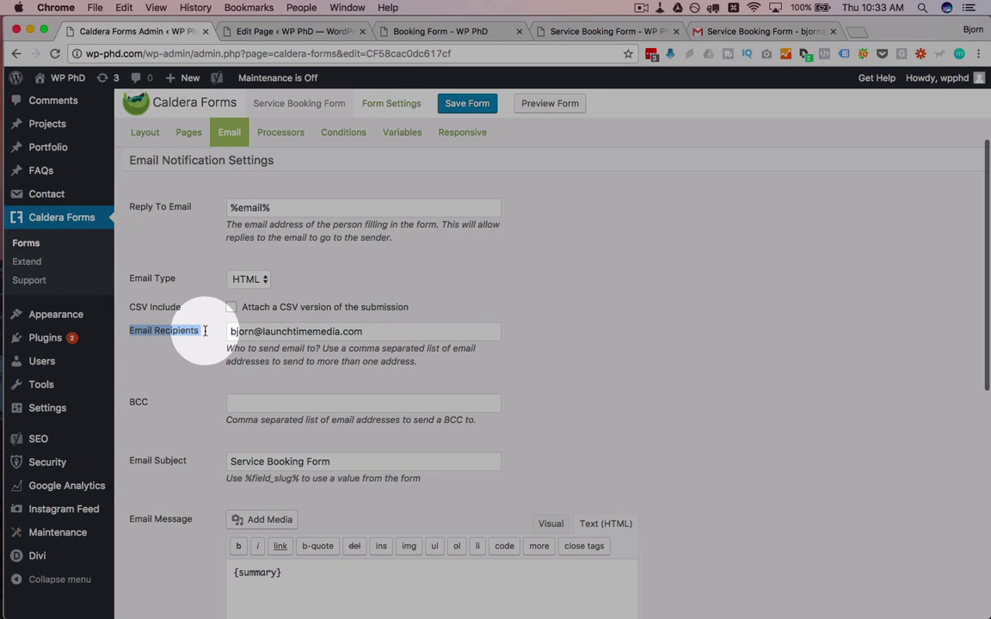
drag(377, 331, 230, 332)
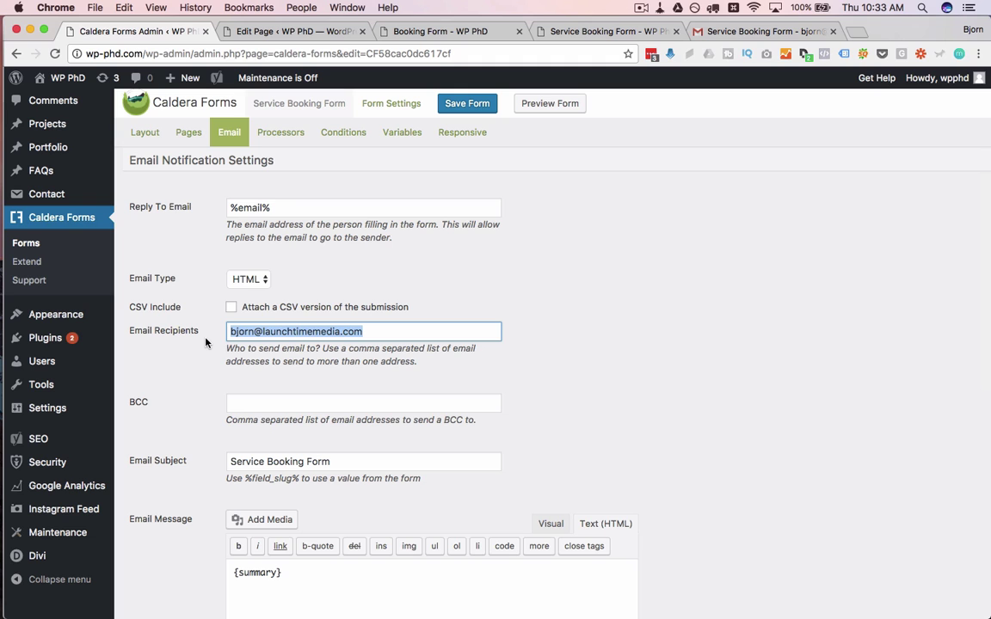
click(267, 387)
scroll(258, 379, down, 1)
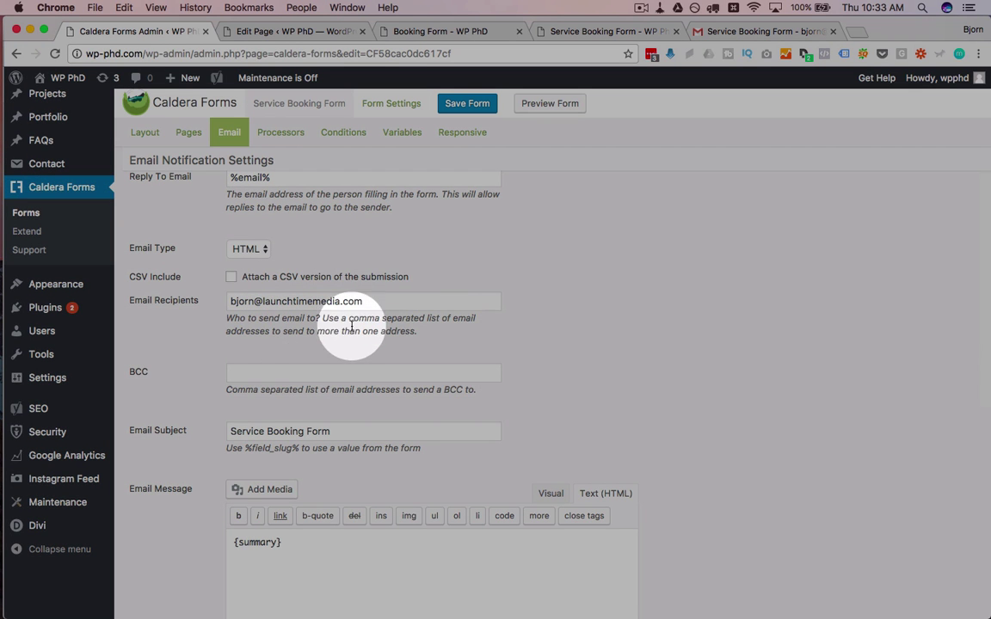
drag(366, 301, 183, 308)
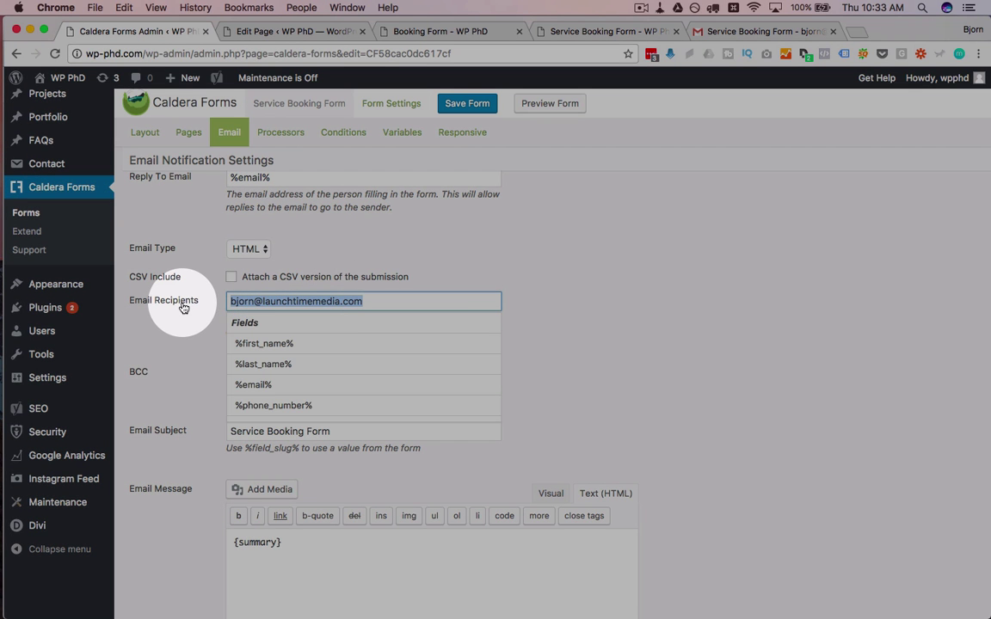
click(166, 372)
scroll(175, 330, up, 5)
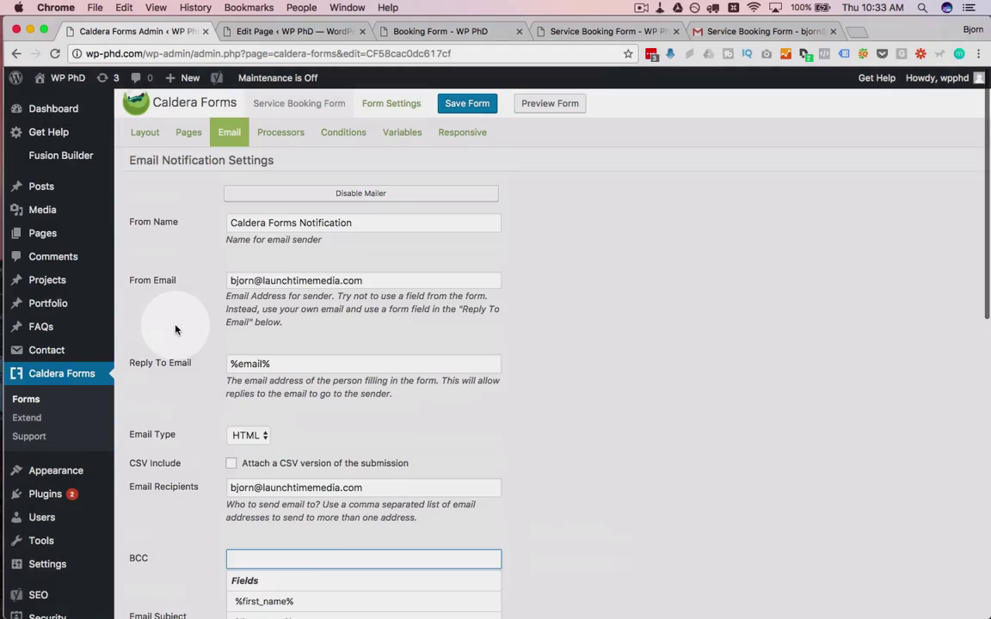